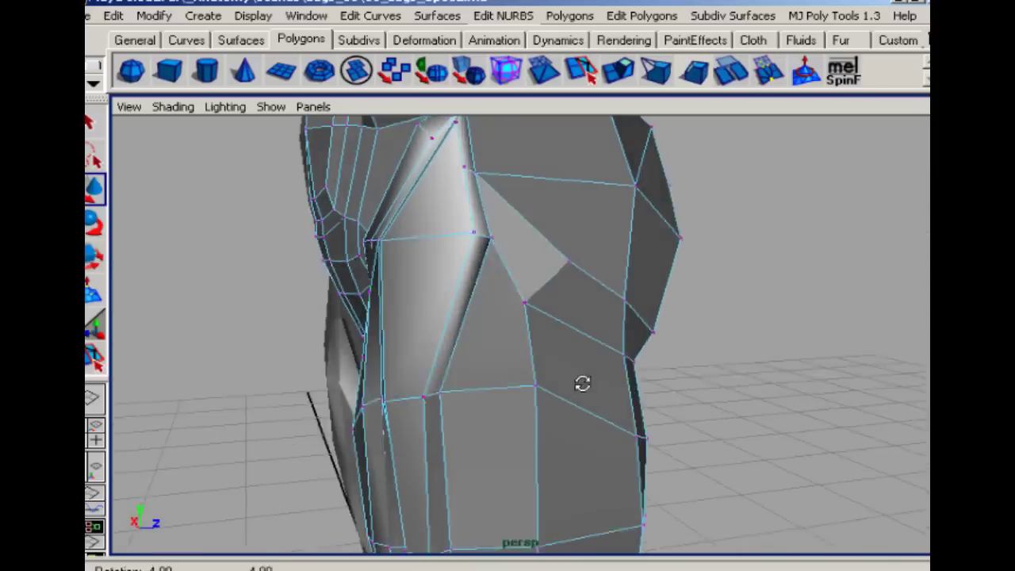
Merge the triangular face on the outer hip with its neighbouring face and delete the short diagonal edge below them.
{"action": "right_click_drag", "start_coordinate": [481, 320], "coordinate": [474, 293]}
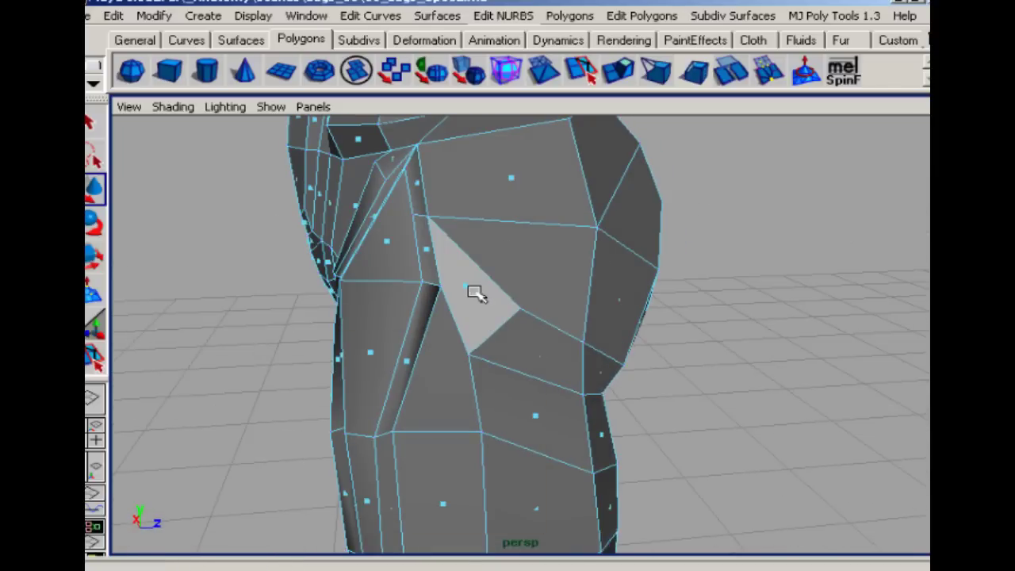
{"action": "left_click", "coordinate": [537, 269], "text": "shift"}
{"action": "left_click_drag", "start_coordinate": [537, 272], "coordinate": [578, 325], "text": "alt"}
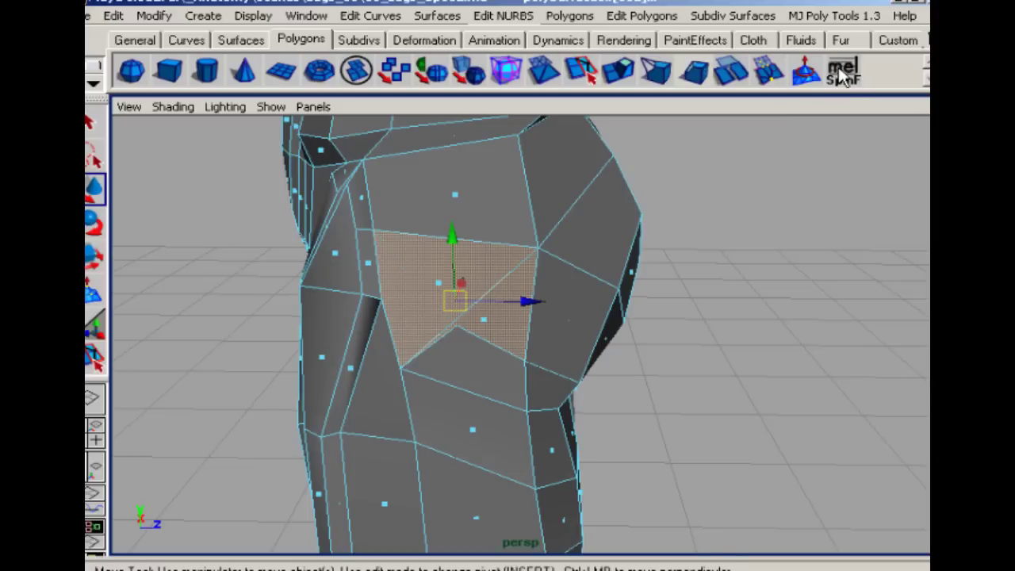
{"action": "left_click_drag", "start_coordinate": [653, 265], "coordinate": [643, 290], "text": "alt"}
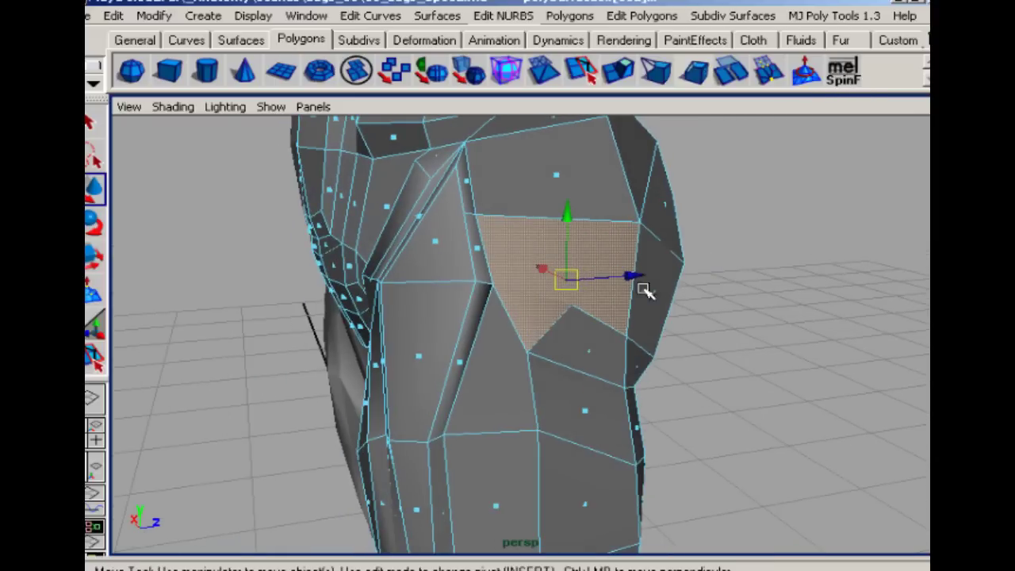
{"action": "key", "text": "F10"}
{"action": "left_click", "coordinate": [551, 326]}
{"action": "key", "text": "Delete"}
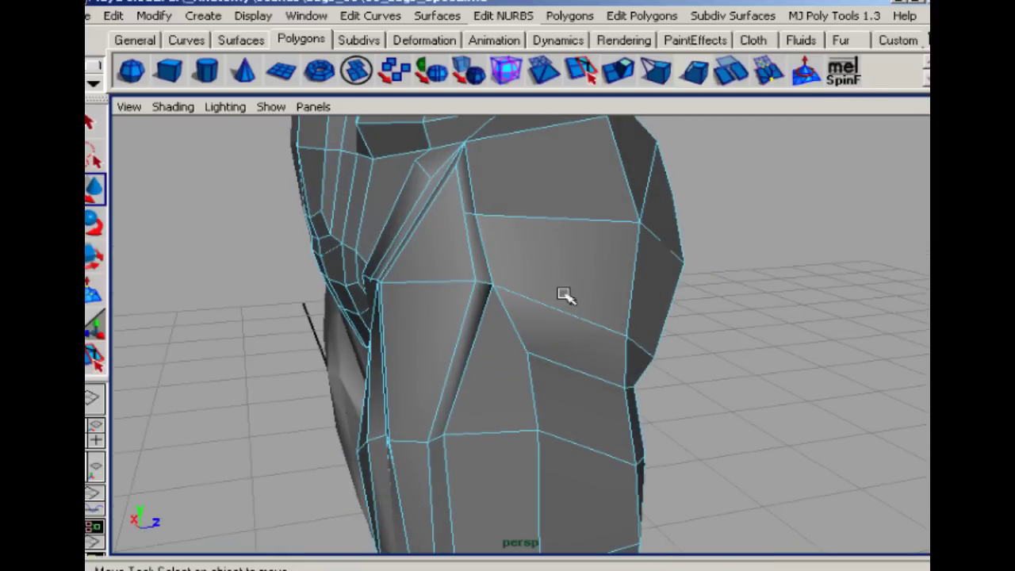
Adjust the vertex at the upper front corner of the outer hip faces.
{"action": "left_click_drag", "start_coordinate": [563, 293], "coordinate": [507, 254], "text": "alt"}
{"action": "right_click_drag", "start_coordinate": [463, 195], "coordinate": [435, 195]}
{"action": "left_click", "coordinate": [428, 150]}
{"action": "left_click_drag", "start_coordinate": [434, 230], "coordinate": [519, 246], "text": "alt"}
{"action": "left_click_drag", "start_coordinate": [577, 194], "coordinate": [544, 402]}
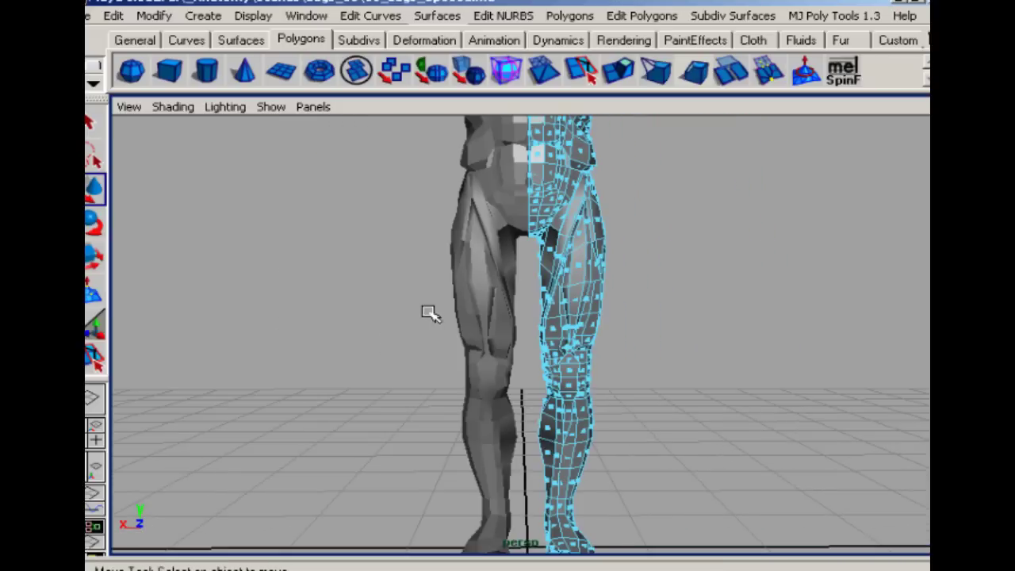
Extrude the column of faces along the inner back thigh down to the knee and shift the extruded strip sideways.
{"action": "left_click_drag", "start_coordinate": [319, 331], "coordinate": [670, 329], "text": "alt"}
{"action": "right_click_drag", "start_coordinate": [508, 342], "coordinate": [666, 349], "text": "alt"}
{"action": "middle_click_drag", "start_coordinate": [520, 322], "coordinate": [512, 353], "text": "alt"}
{"action": "right_click_drag", "start_coordinate": [512, 354], "coordinate": [611, 358], "text": "alt"}
{"action": "left_click_drag", "start_coordinate": [447, 215], "coordinate": [439, 206], "text": "alt"}
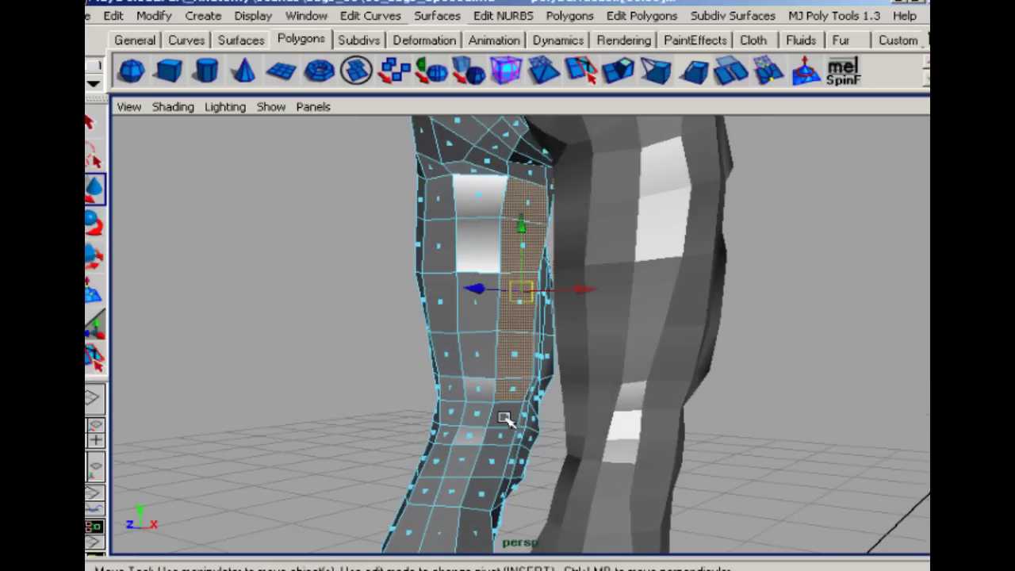
{"action": "left_click_drag", "start_coordinate": [459, 463], "coordinate": [568, 445], "text": "alt"}
{"action": "key", "text": "t"}
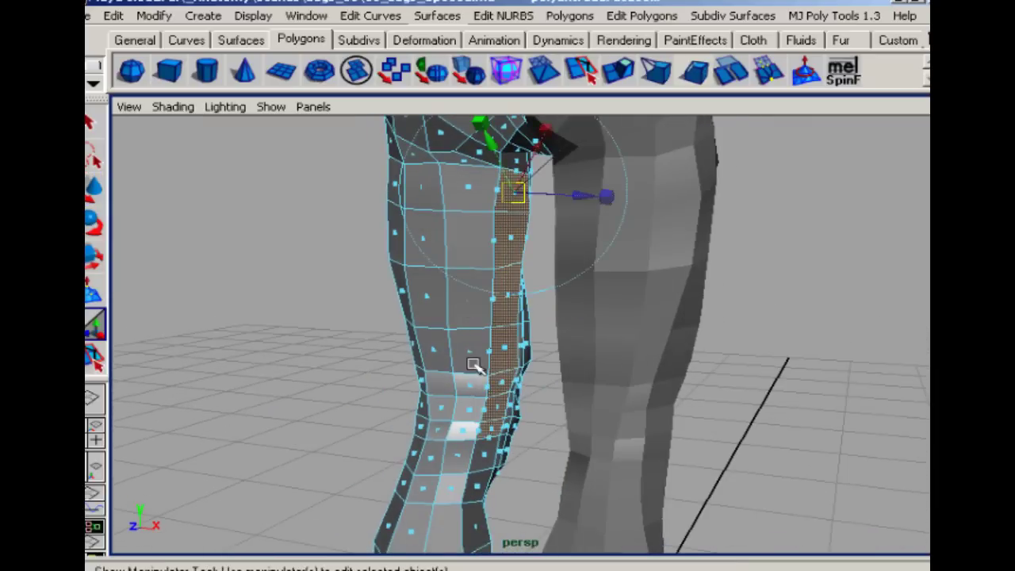
{"action": "key", "text": "w"}
{"action": "mouse_move", "coordinate": [555, 312]}
{"action": "left_mouse_down"}
{"action": "mouse_move", "coordinate": [569, 307]}
{"action": "mouse_move", "coordinate": [444, 312]}
{"action": "mouse_move", "coordinate": [544, 306]}
{"action": "left_mouse_up"}
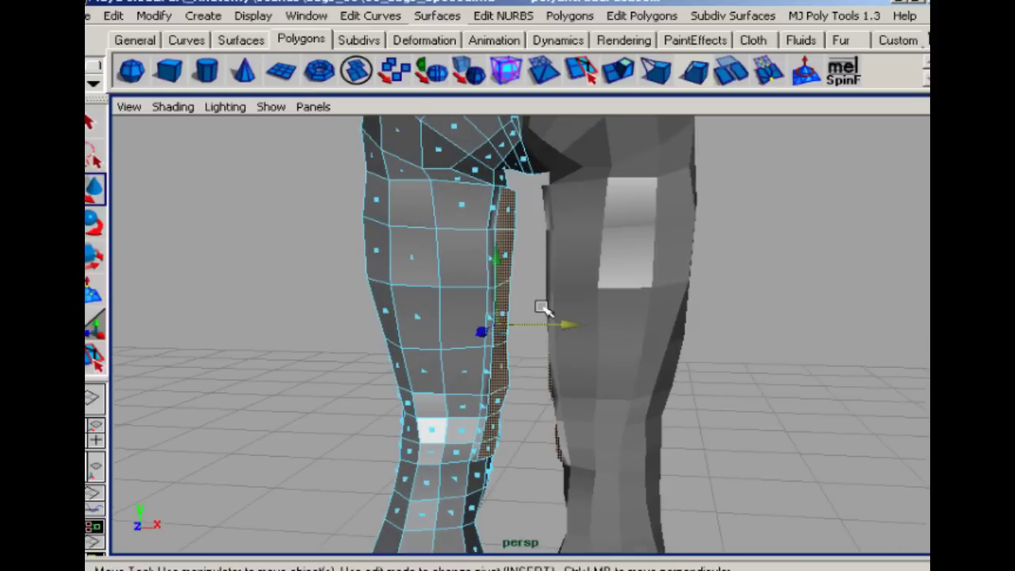
Move the column of edges along the outer side of the extruded thigh strip sideways to widen the muscle.
{"action": "left_click", "coordinate": [487, 209]}
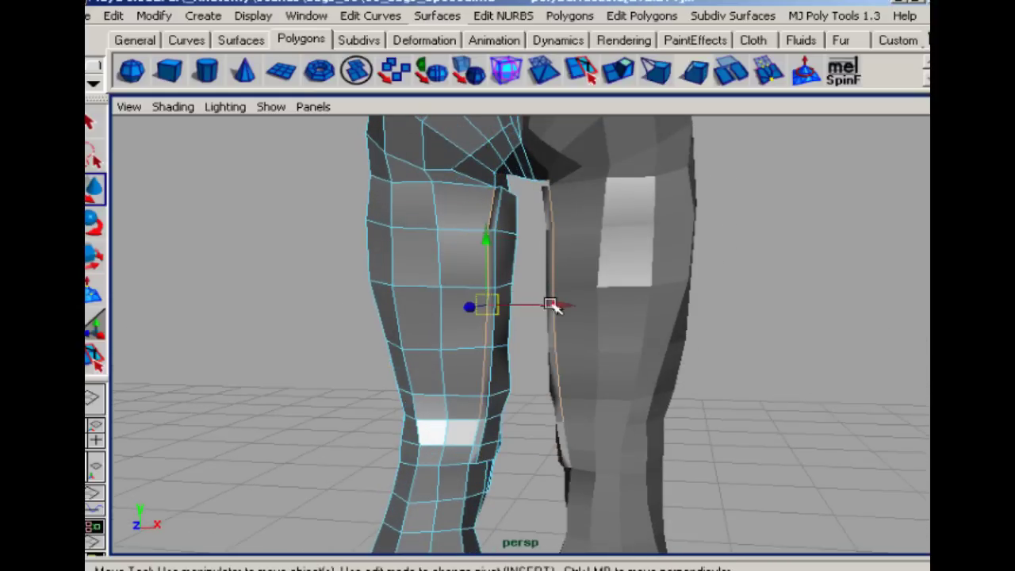
{"action": "left_click_drag", "start_coordinate": [555, 307], "coordinate": [429, 357], "text": "alt"}
{"action": "left_click_drag", "start_coordinate": [529, 293], "coordinate": [525, 295]}
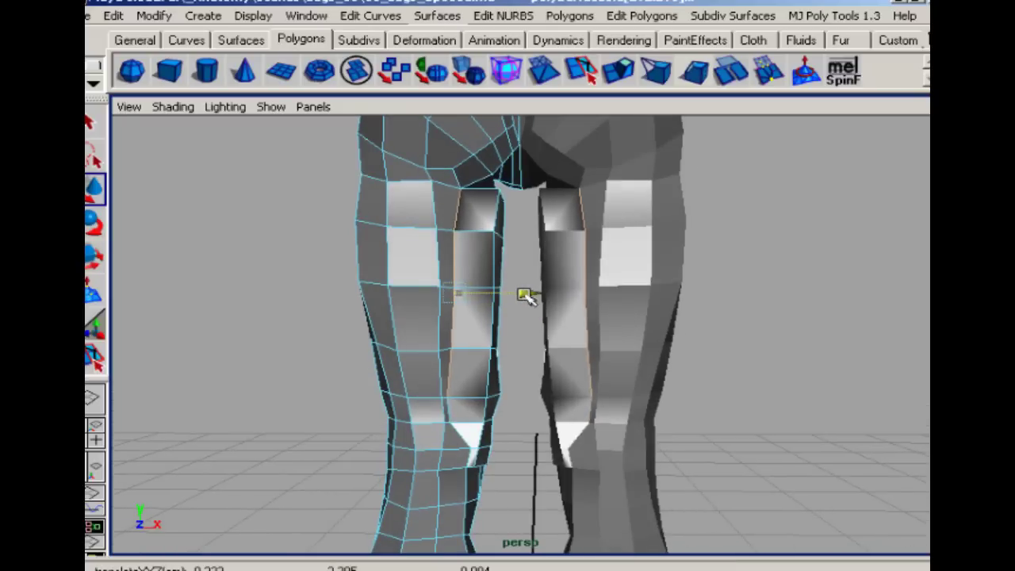
Adjust the position of the single mid-thigh edge on the outer side of the extruded strip.
{"action": "left_click_drag", "start_coordinate": [475, 320], "coordinate": [336, 330], "text": "alt"}
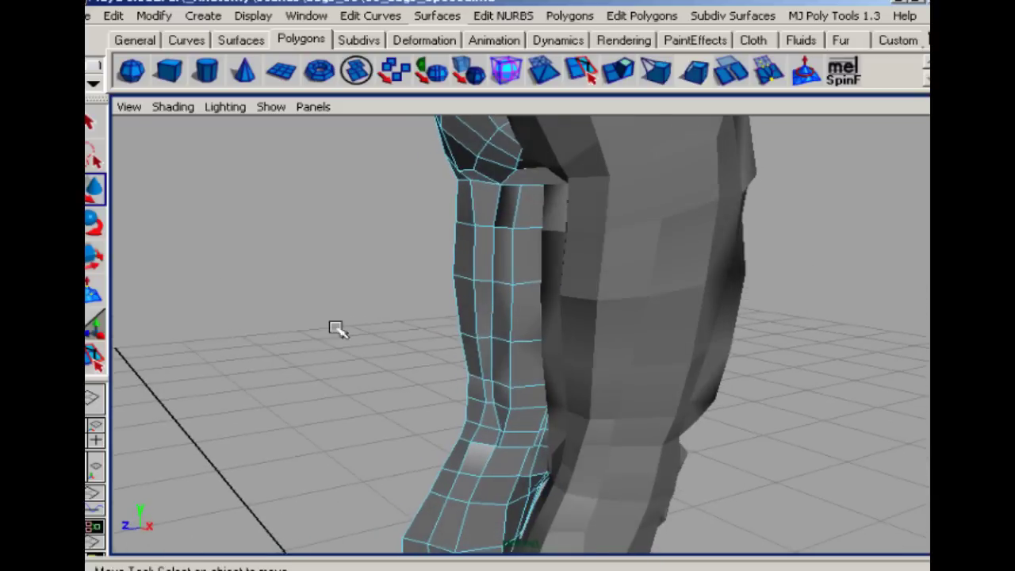
{"action": "left_click_drag", "start_coordinate": [496, 247], "coordinate": [422, 259]}
{"action": "left_click", "coordinate": [484, 306]}
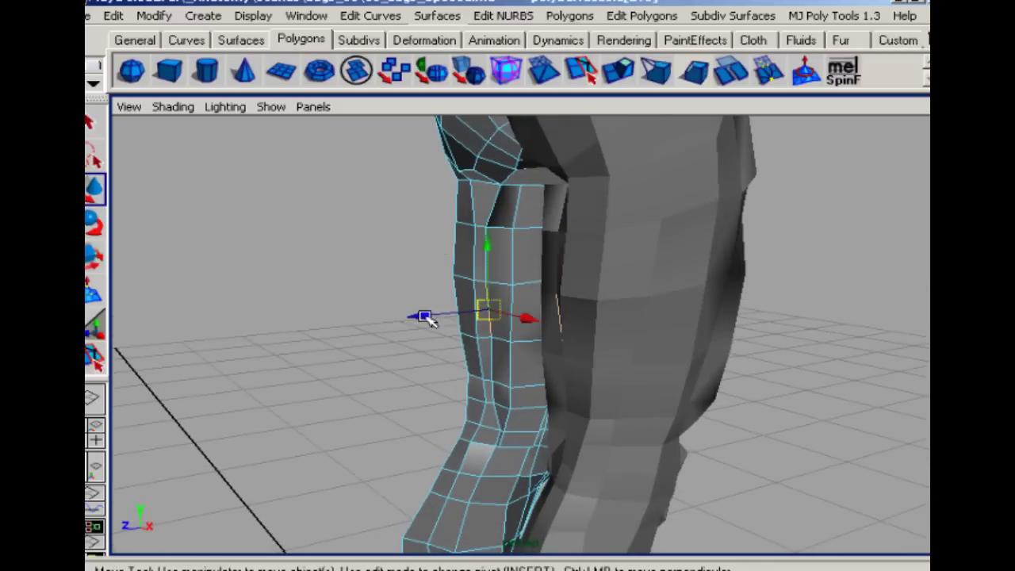
{"action": "left_click_drag", "start_coordinate": [415, 346], "coordinate": [514, 316], "text": "alt"}
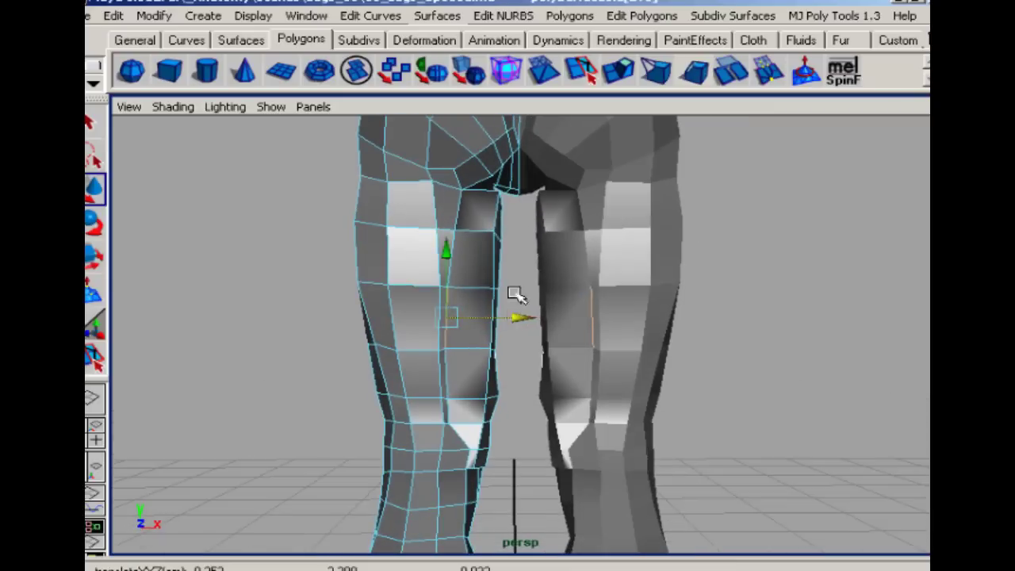
Shift the outer vertices at the upper end of the extruded strip to smooth its border below the buttock.
{"action": "key", "text": "F8"}
{"action": "right_click_drag", "start_coordinate": [454, 240], "coordinate": [430, 226]}
{"action": "left_click", "coordinate": [458, 233]}
{"action": "left_click_drag", "start_coordinate": [525, 231], "coordinate": [514, 230]}
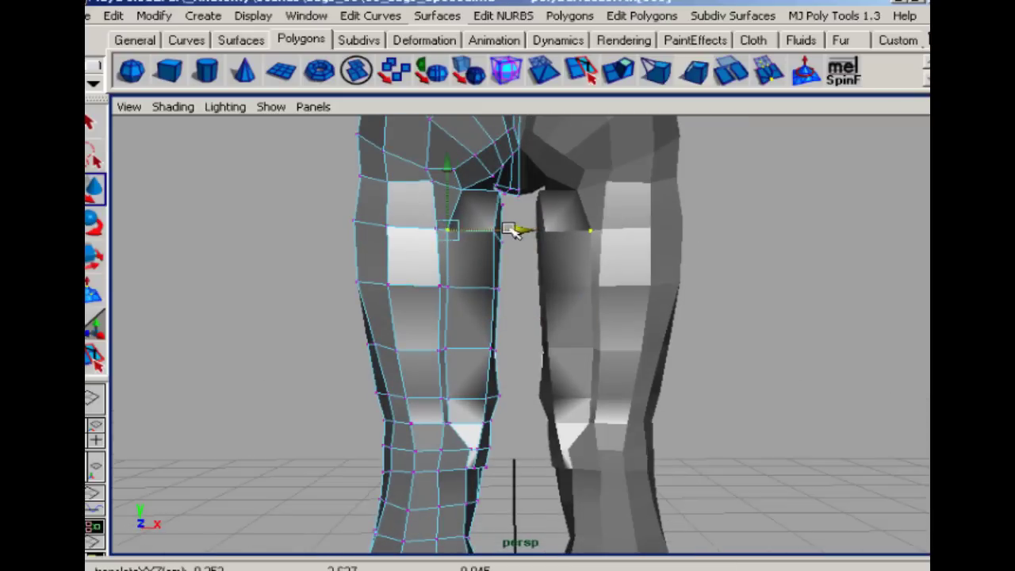
{"action": "left_click", "coordinate": [460, 192]}
{"action": "left_click_drag", "start_coordinate": [460, 193], "coordinate": [451, 184]}
Lower the top edge of the extruded strip beneath the crotch and shift it away from the other leg.
{"action": "left_click_drag", "start_coordinate": [447, 310], "coordinate": [502, 223], "text": "alt"}
{"action": "right_click_drag", "start_coordinate": [502, 222], "coordinate": [508, 193]}
{"action": "left_click_drag", "start_coordinate": [507, 192], "coordinate": [525, 208], "text": "alt"}
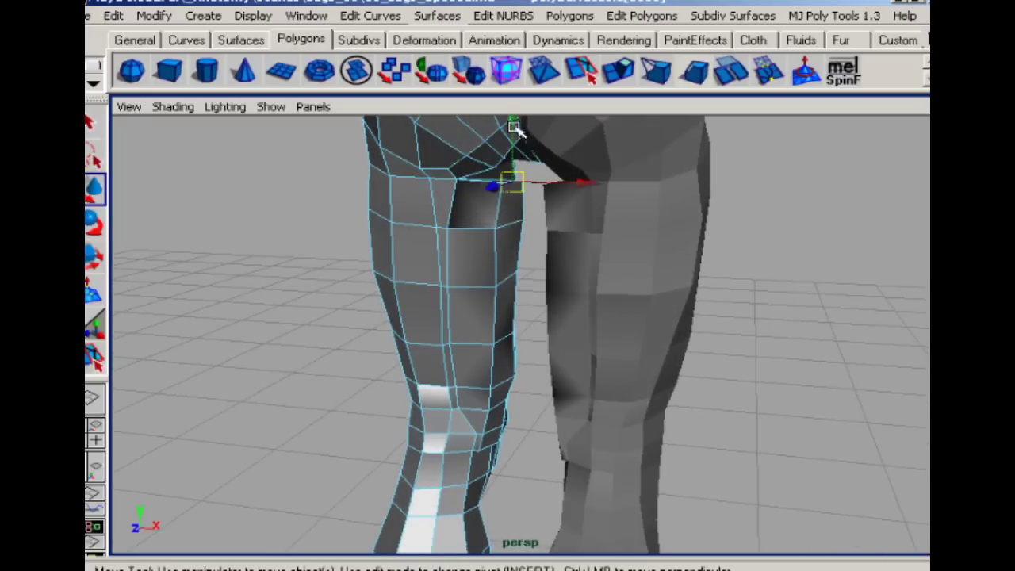
{"action": "left_click_drag", "start_coordinate": [514, 127], "coordinate": [513, 142]}
{"action": "left_click_drag", "start_coordinate": [511, 300], "coordinate": [547, 272], "text": "alt"}
{"action": "left_click_drag", "start_coordinate": [570, 201], "coordinate": [562, 202]}
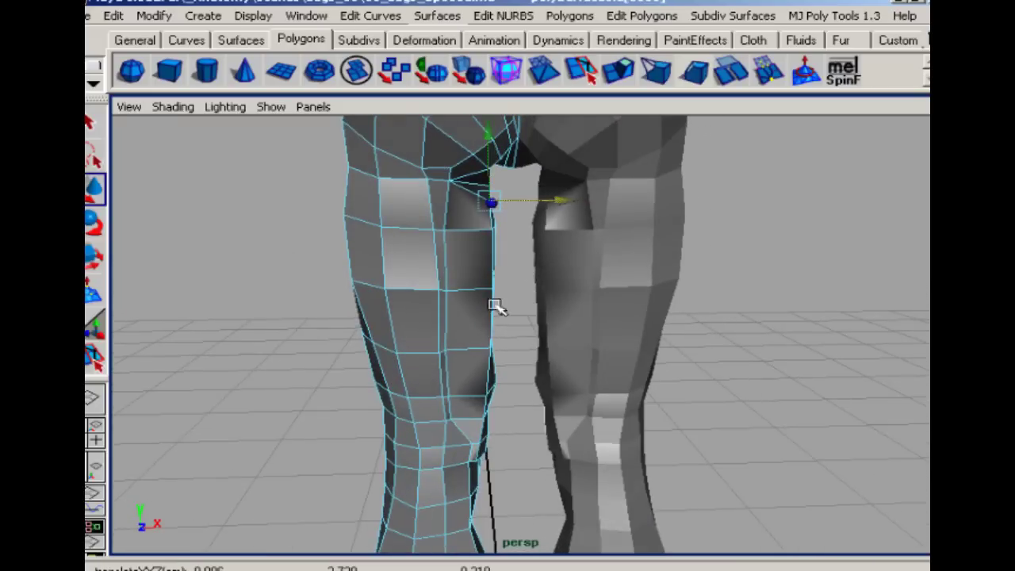
Spin the edge between the two adjacent faces at the top of the inner thigh using the SpinF script.
{"action": "left_click_drag", "start_coordinate": [495, 306], "coordinate": [459, 246], "text": "alt"}
{"action": "middle_click_drag", "start_coordinate": [473, 226], "coordinate": [459, 307], "text": "alt"}
{"action": "right_click_drag", "start_coordinate": [459, 306], "coordinate": [570, 308], "text": "alt"}
{"action": "left_click_drag", "start_coordinate": [571, 307], "coordinate": [574, 270], "text": "alt"}
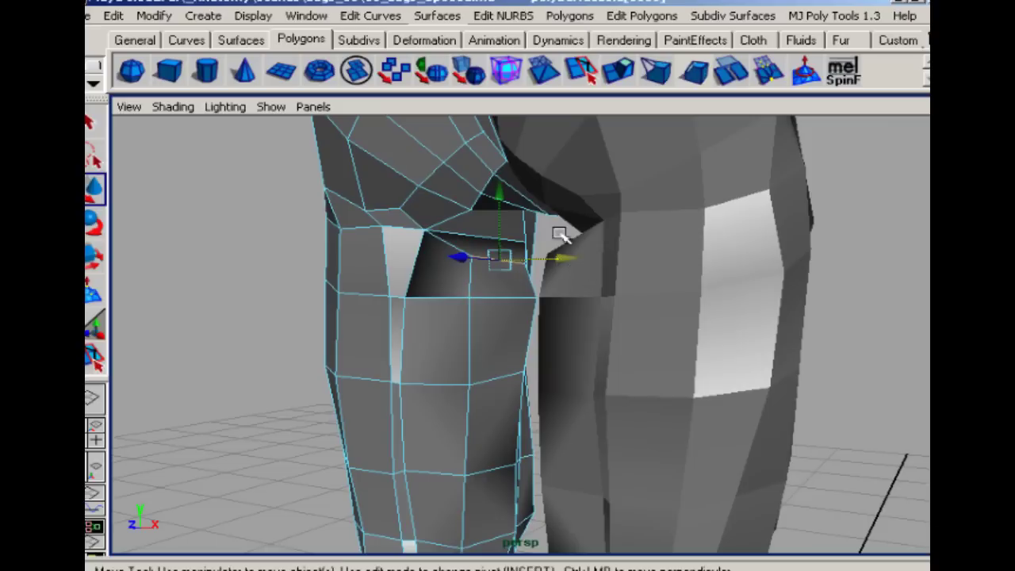
{"action": "left_click", "coordinate": [557, 231]}
{"action": "right_click_drag", "start_coordinate": [491, 228], "coordinate": [492, 267]}
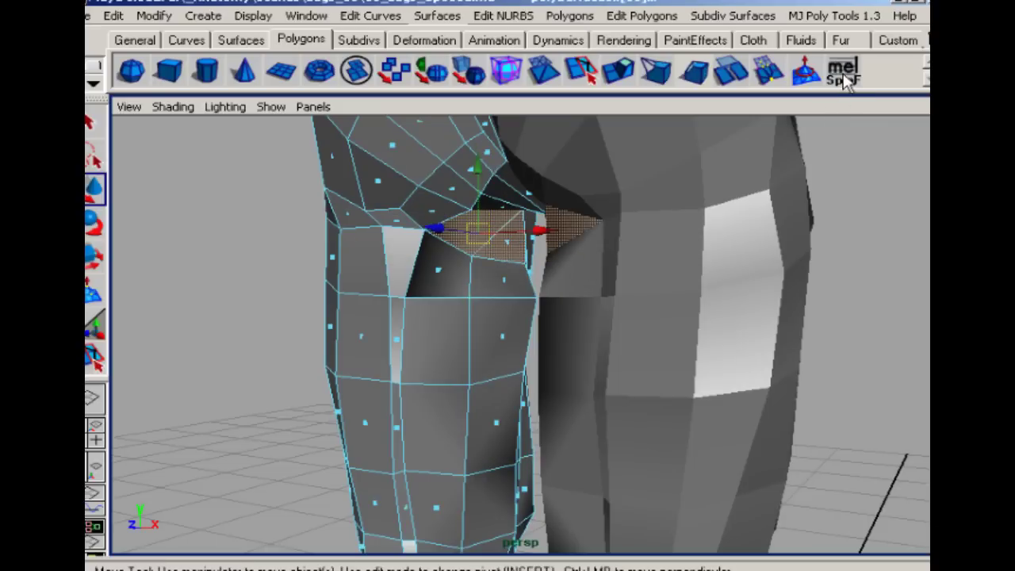
Move the inner column of edges on the upper thigh strip to round out the muscle.
{"action": "left_click_drag", "start_coordinate": [254, 304], "coordinate": [584, 265], "text": "alt"}
{"action": "right_click_drag", "start_coordinate": [584, 265], "coordinate": [590, 273]}
{"action": "left_click_drag", "start_coordinate": [584, 418], "coordinate": [569, 442], "text": "alt"}
{"action": "left_click_drag", "start_coordinate": [565, 368], "coordinate": [541, 353]}
{"action": "left_click_drag", "start_coordinate": [481, 386], "coordinate": [531, 419], "text": "alt"}
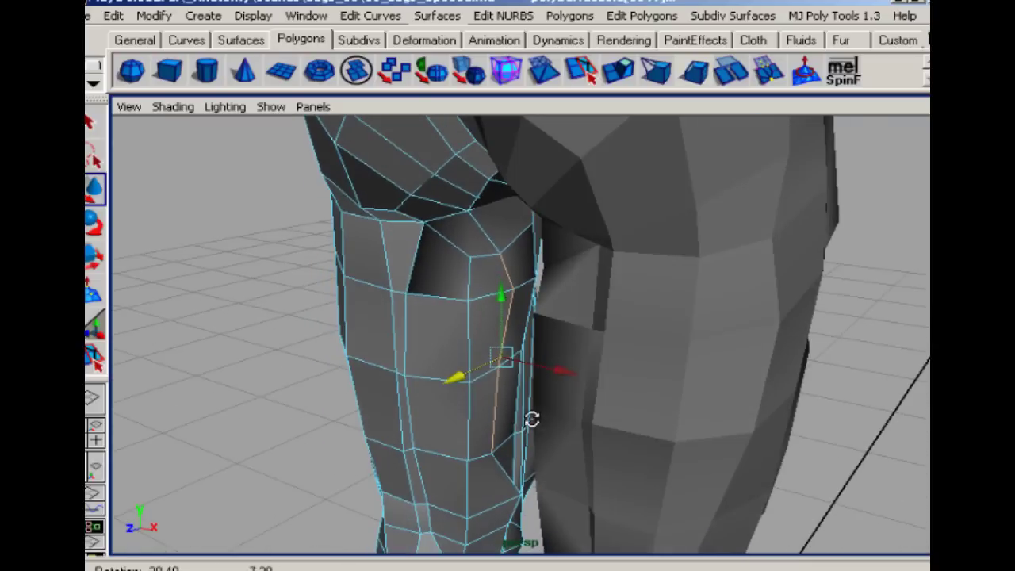
Pull the vertex at the lower inner end of the thigh strip, above the knee, backward along Z.
{"action": "right_click_drag", "start_coordinate": [518, 496], "coordinate": [469, 348]}
{"action": "left_click_drag", "start_coordinate": [478, 474], "coordinate": [468, 533], "text": "alt"}
{"action": "left_click", "coordinate": [515, 478]}
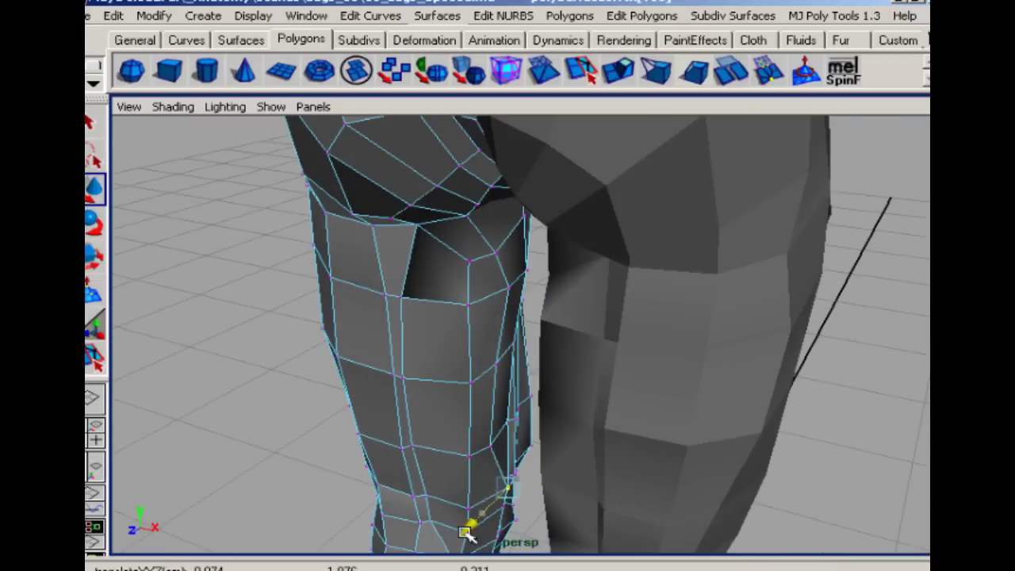
Move the central column of edges on the thigh strip along X and Z to shape the muscle's bulge.
{"action": "left_click_drag", "start_coordinate": [548, 516], "coordinate": [471, 266], "text": "alt"}
{"action": "right_click_drag", "start_coordinate": [471, 267], "coordinate": [472, 227]}
{"action": "left_click", "coordinate": [471, 277]}
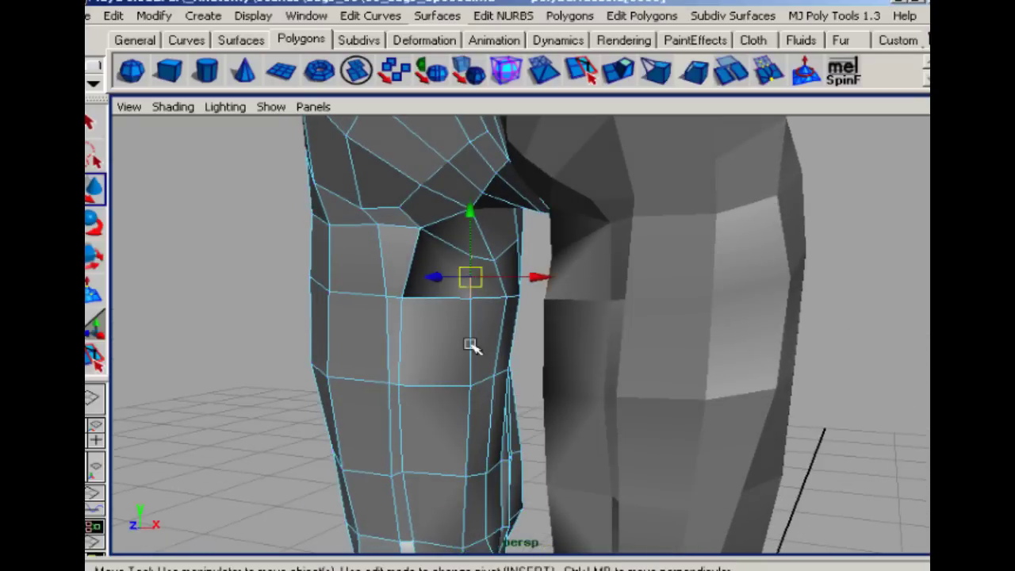
{"action": "left_click_drag", "start_coordinate": [531, 370], "coordinate": [524, 371]}
{"action": "left_click_drag", "start_coordinate": [487, 421], "coordinate": [408, 408], "text": "alt"}
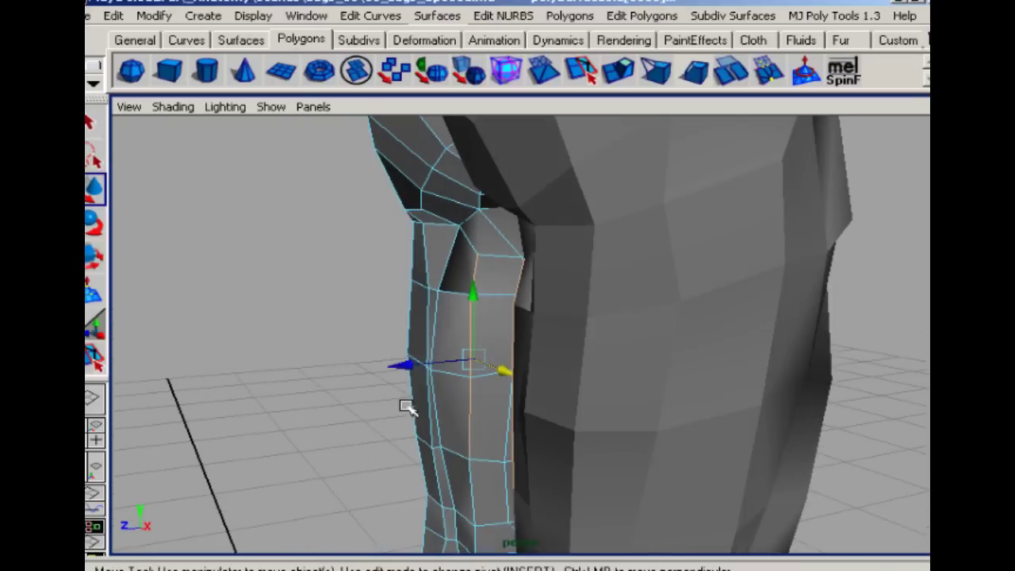
{"action": "left_click_drag", "start_coordinate": [396, 365], "coordinate": [456, 248]}
Reposition the vertices at the top of the thigh strip to refine how it meets the buttock.
{"action": "right_click_drag", "start_coordinate": [456, 248], "coordinate": [431, 222]}
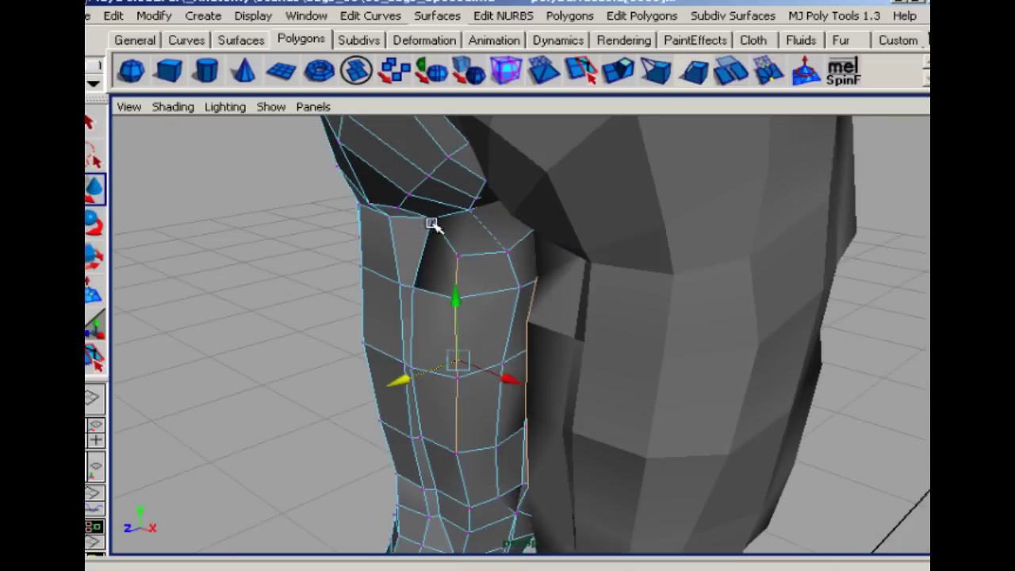
{"action": "left_click", "coordinate": [431, 221]}
{"action": "left_click_drag", "start_coordinate": [402, 272], "coordinate": [412, 196], "text": "alt"}
{"action": "left_click_drag", "start_coordinate": [243, 257], "coordinate": [467, 293], "text": "alt"}
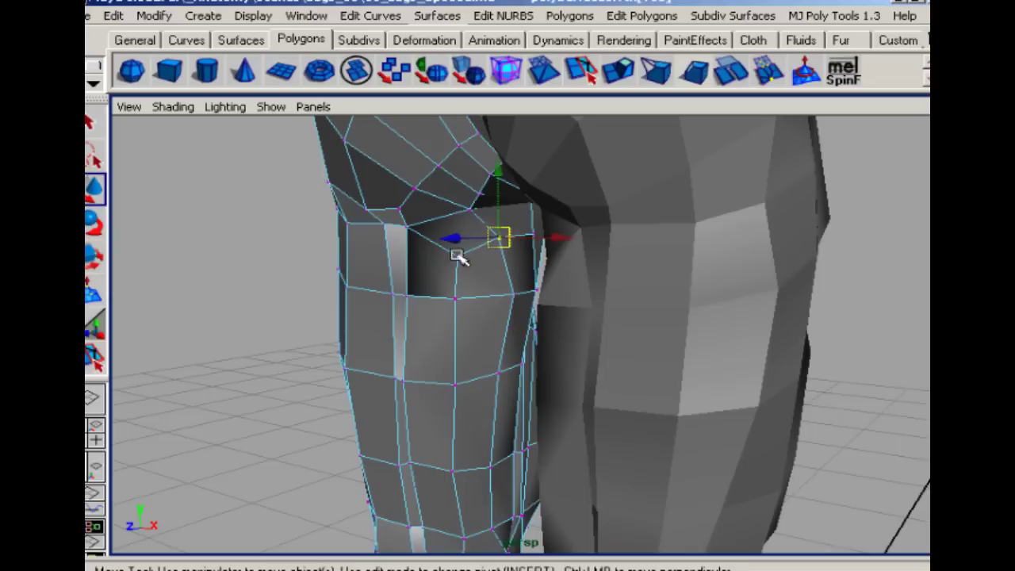
{"action": "left_click_drag", "start_coordinate": [448, 248], "coordinate": [396, 279], "text": "alt"}
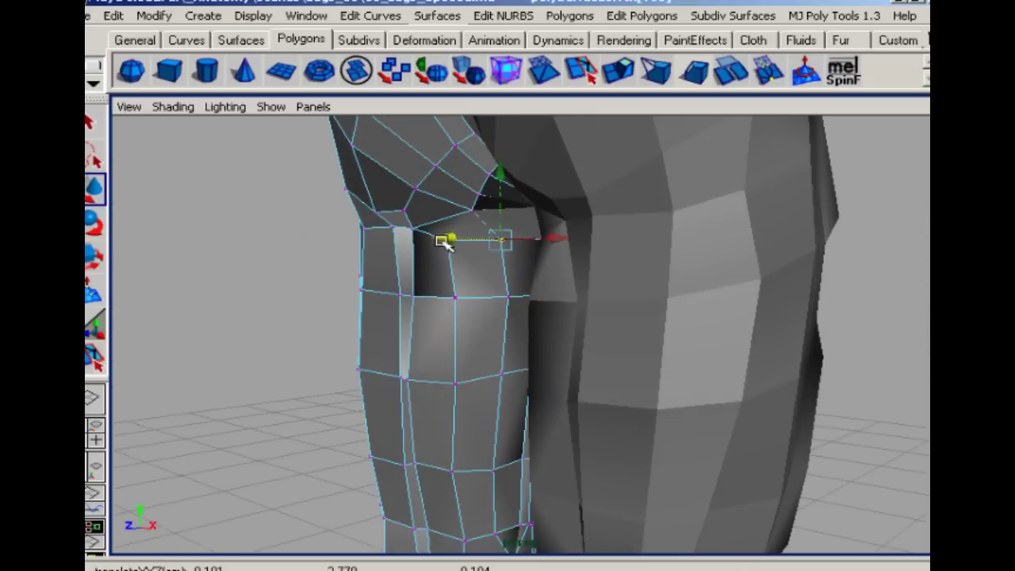
Spin the edge between the two selected faces at the back of the knee using the SpinF script.
{"action": "left_click_drag", "start_coordinate": [289, 363], "coordinate": [450, 331], "text": "alt"}
{"action": "middle_click_drag", "start_coordinate": [412, 392], "coordinate": [420, 309], "text": "alt"}
{"action": "left_click_drag", "start_coordinate": [419, 309], "coordinate": [432, 347], "text": "alt"}
{"action": "middle_click_drag", "start_coordinate": [432, 347], "coordinate": [435, 340], "text": "alt"}
{"action": "left_click_drag", "start_coordinate": [436, 339], "coordinate": [387, 322], "text": "alt"}
{"action": "right_click_drag", "start_coordinate": [387, 322], "coordinate": [532, 294], "text": "alt"}
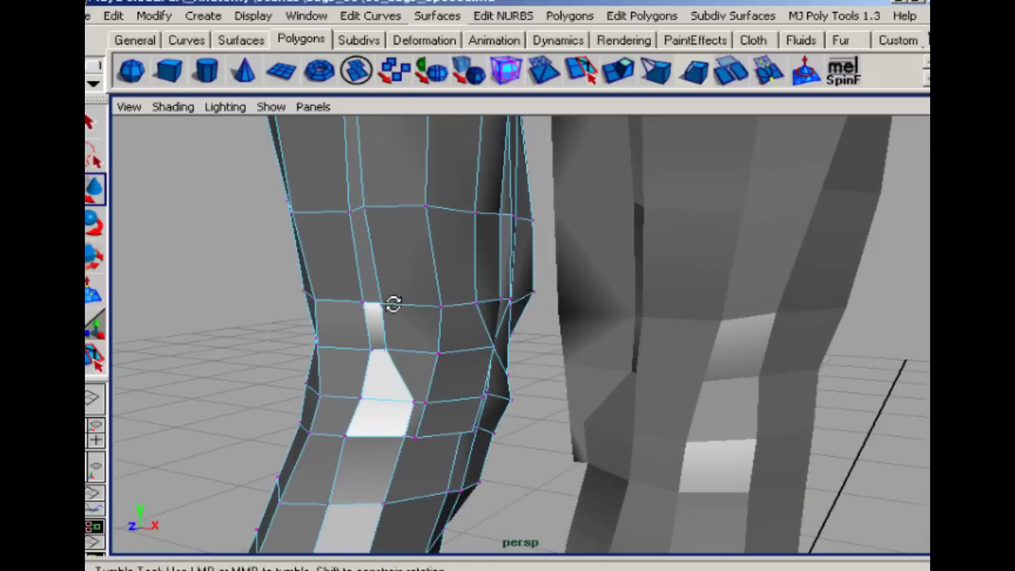
{"action": "left_click_drag", "start_coordinate": [393, 304], "coordinate": [420, 399], "text": "alt"}
{"action": "right_click_drag", "start_coordinate": [421, 344], "coordinate": [424, 394]}
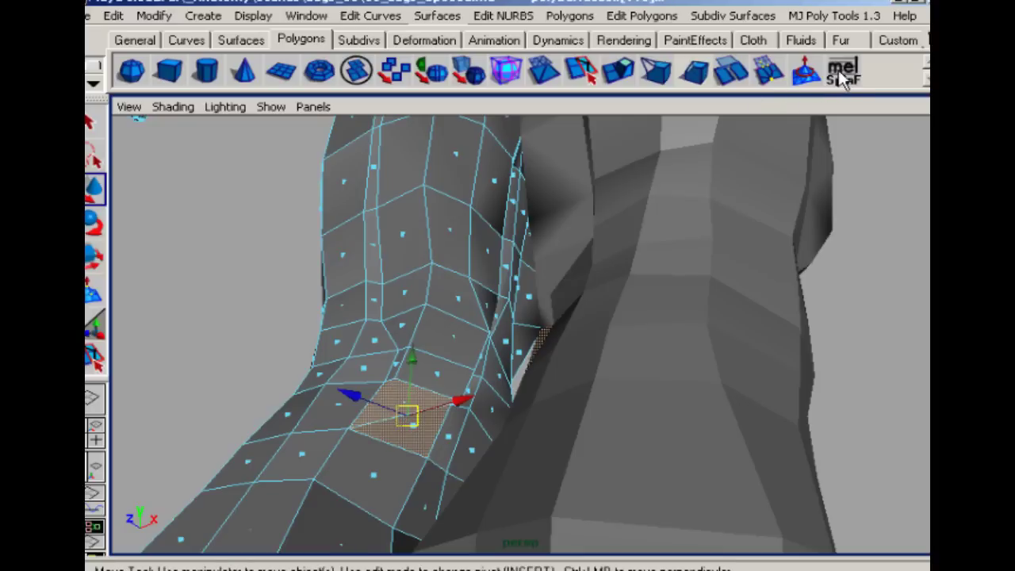
{"action": "left_click", "coordinate": [221, 282]}
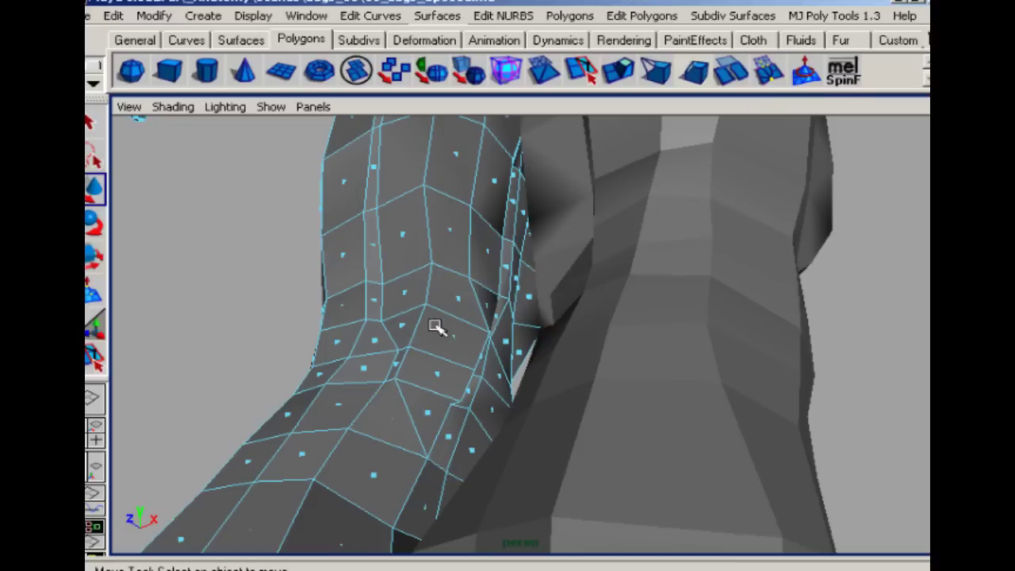
Reposition the vertices at the back of the knee to even out the edge flow into the calf.
{"action": "left_click_drag", "start_coordinate": [434, 325], "coordinate": [395, 417], "text": "alt"}
{"action": "right_click_drag", "start_coordinate": [396, 416], "coordinate": [357, 349]}
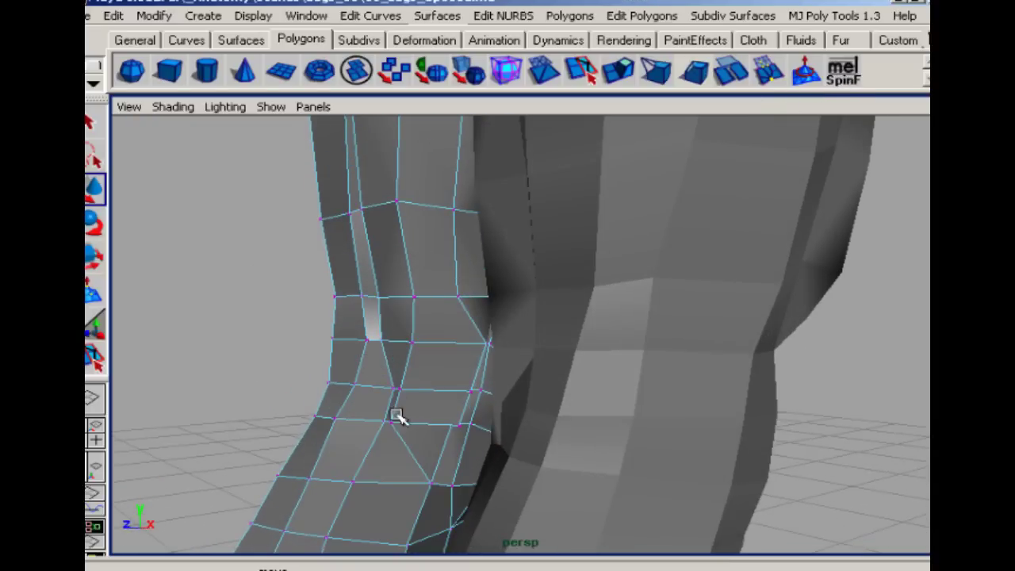
{"action": "left_click_drag", "start_coordinate": [394, 429], "coordinate": [454, 388], "text": "alt"}
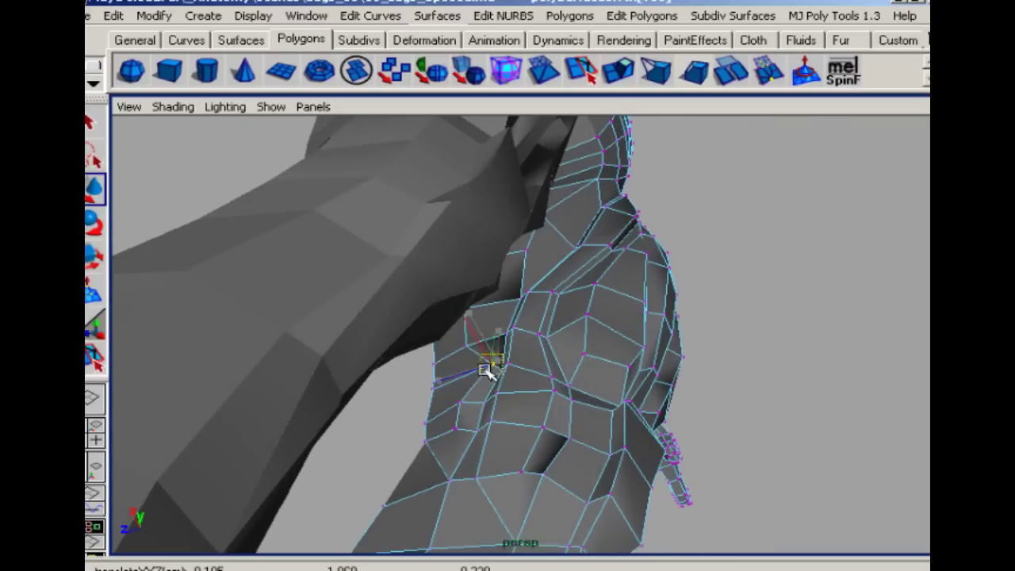
{"action": "left_click_drag", "start_coordinate": [440, 341], "coordinate": [283, 406], "text": "alt"}
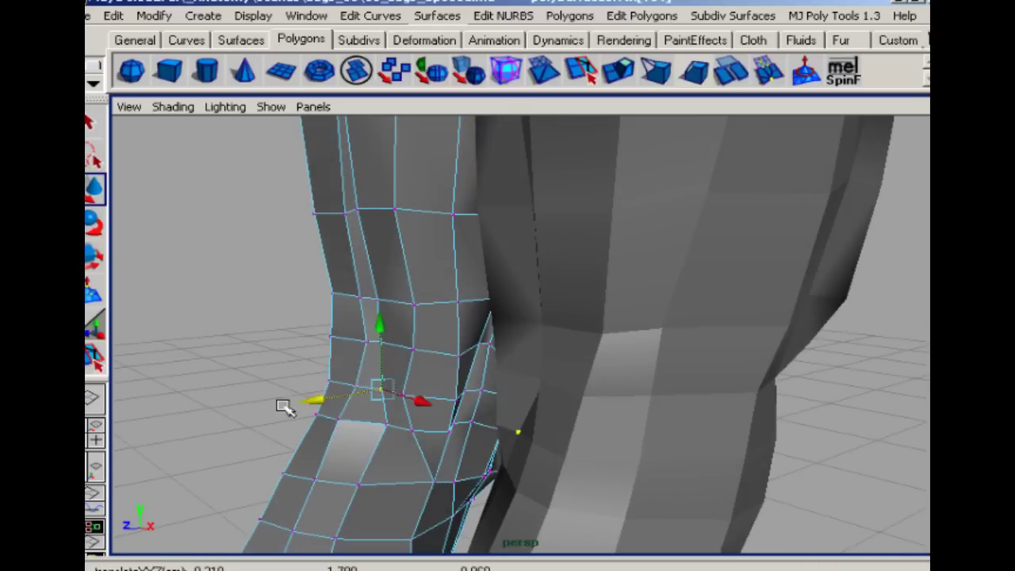
{"action": "left_click", "coordinate": [266, 347]}
{"action": "left_click_drag", "start_coordinate": [361, 333], "coordinate": [377, 316], "text": "alt"}
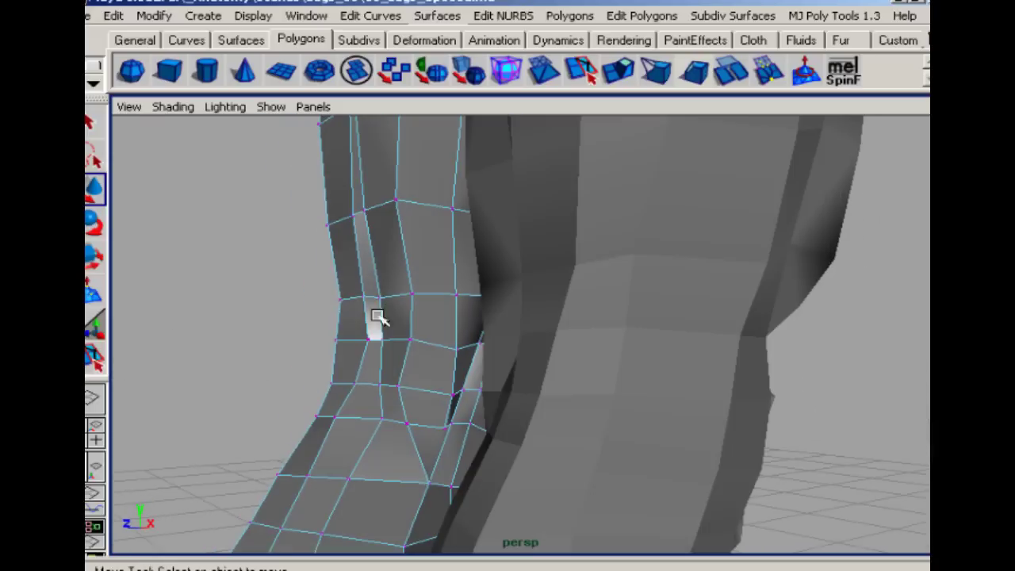
{"action": "left_click", "coordinate": [277, 314]}
Move the three central vertices at the back of the knee to reshape the hollow above the calf.
{"action": "left_click_drag", "start_coordinate": [276, 315], "coordinate": [538, 313], "text": "alt"}
{"action": "right_click_drag", "start_coordinate": [507, 349], "coordinate": [288, 356], "text": "alt"}
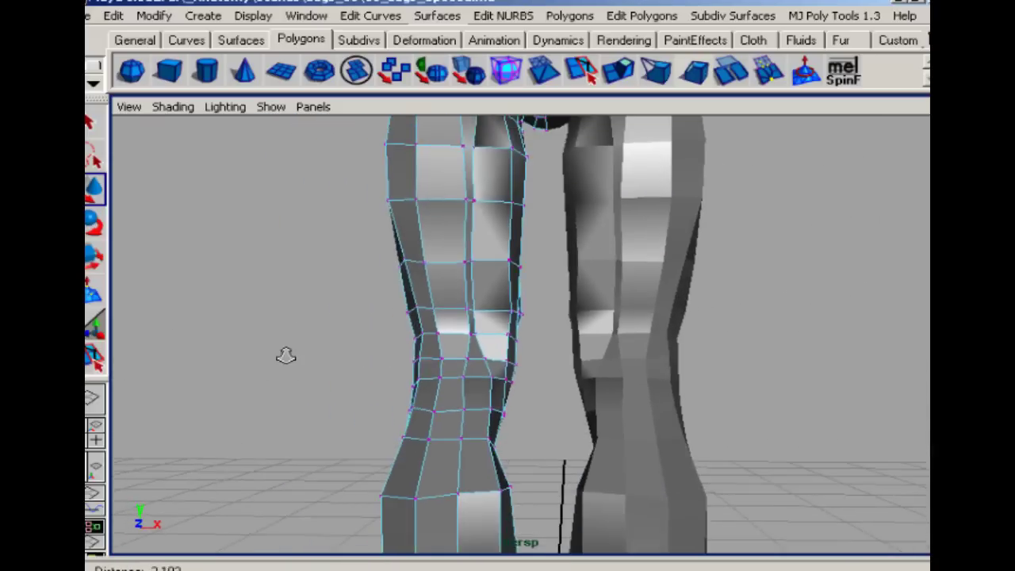
{"action": "left_click_drag", "start_coordinate": [288, 356], "coordinate": [555, 315], "text": "alt"}
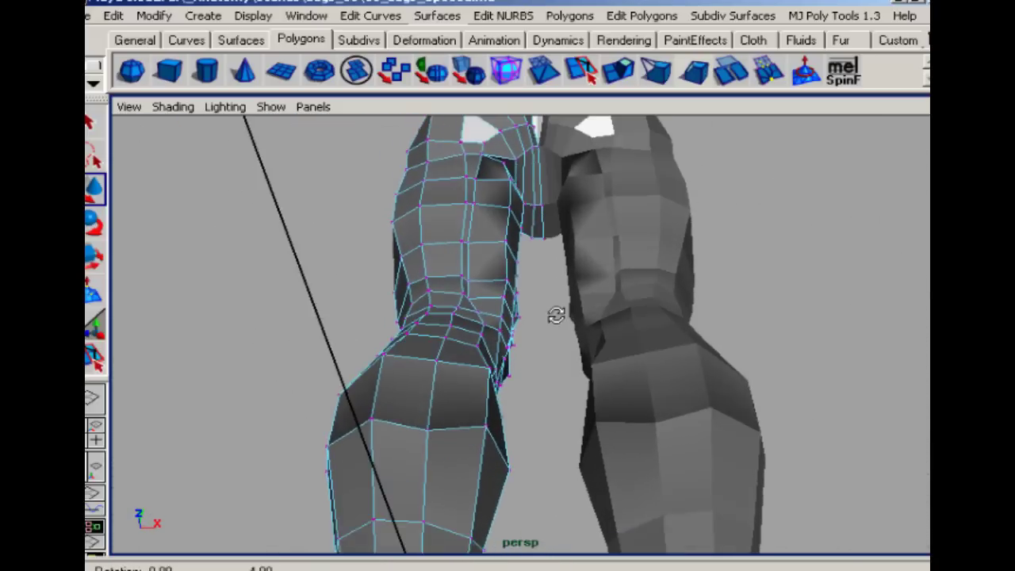
{"action": "right_click_drag", "start_coordinate": [554, 315], "coordinate": [671, 315], "text": "alt"}
{"action": "left_click_drag", "start_coordinate": [448, 289], "coordinate": [431, 323], "text": "alt"}
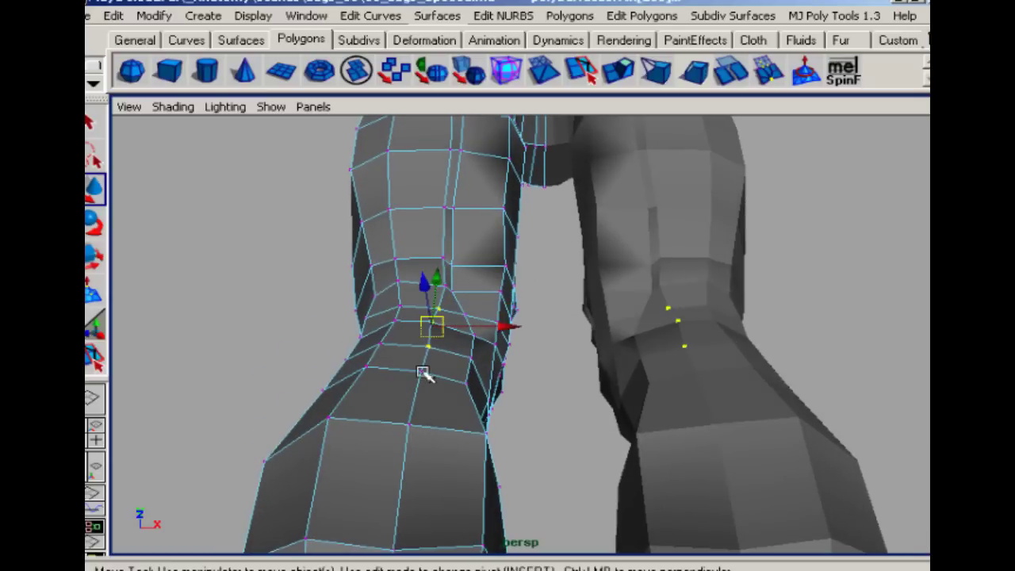
{"action": "left_click_drag", "start_coordinate": [456, 394], "coordinate": [441, 233], "text": "alt"}
{"action": "left_click", "coordinate": [312, 281]}
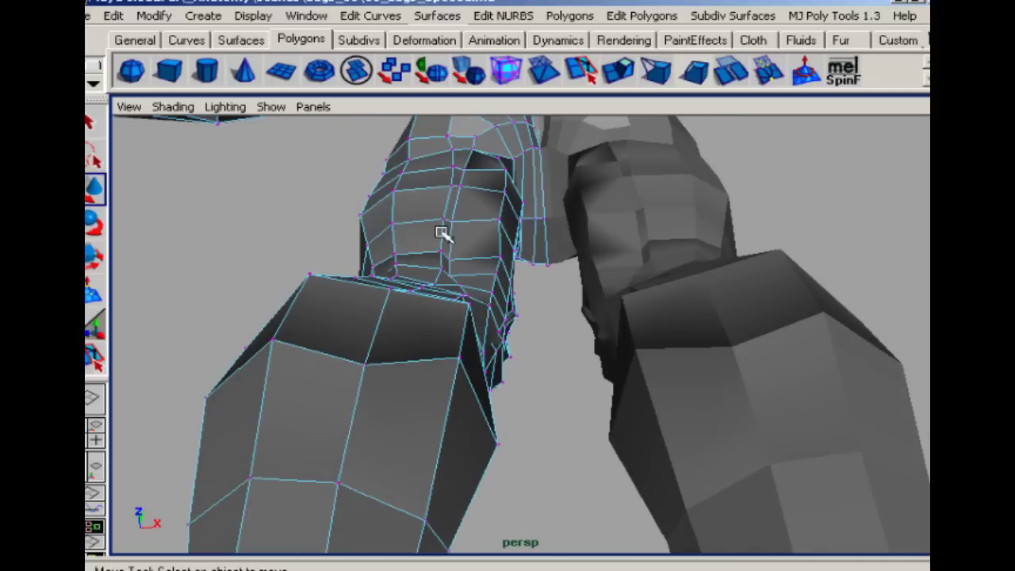
Shift the column of vertices down the middle of the back thigh, adjusting the lower two along Z.
{"action": "left_click_drag", "start_coordinate": [449, 186], "coordinate": [440, 247]}
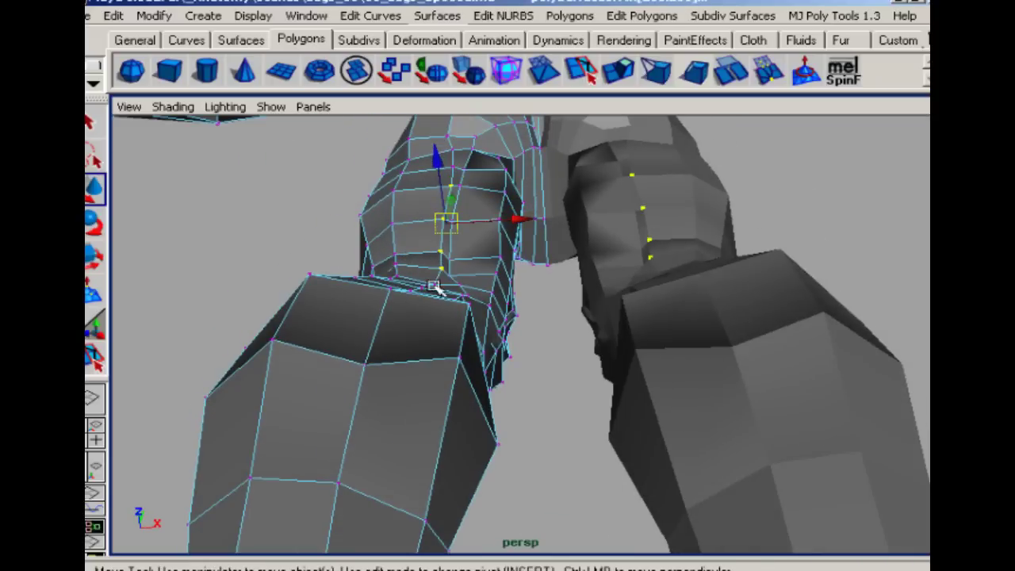
{"action": "left_click_drag", "start_coordinate": [434, 286], "coordinate": [436, 263], "text": "alt"}
{"action": "left_click_drag", "start_coordinate": [440, 167], "coordinate": [442, 170]}
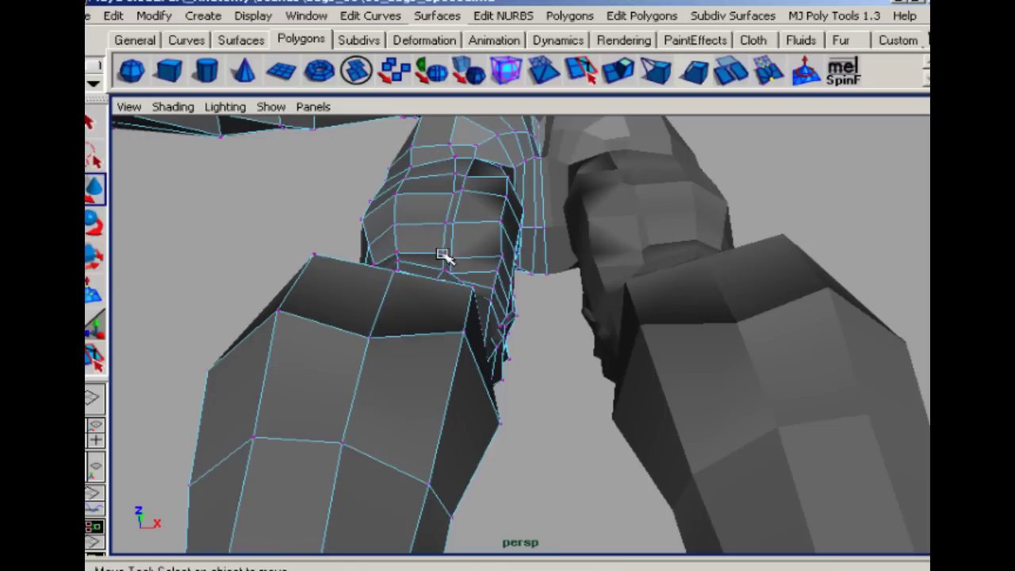
{"action": "left_click_drag", "start_coordinate": [444, 271], "coordinate": [435, 210]}
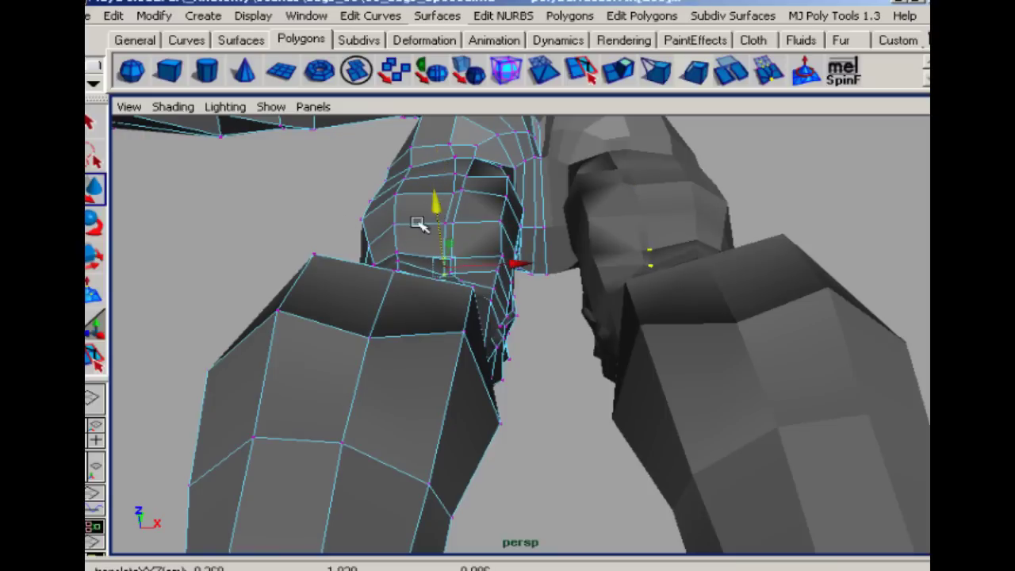
{"action": "left_click", "coordinate": [319, 212]}
Move the vertex at the centre of the knee back to even out the surrounding edge flow.
{"action": "mouse_move", "coordinate": [433, 275]}
{"action": "left_mouse_down", "text": "alt"}
{"action": "mouse_move", "coordinate": [437, 331]}
{"action": "mouse_move", "coordinate": [432, 289]}
{"action": "left_mouse_up", "text": "alt"}
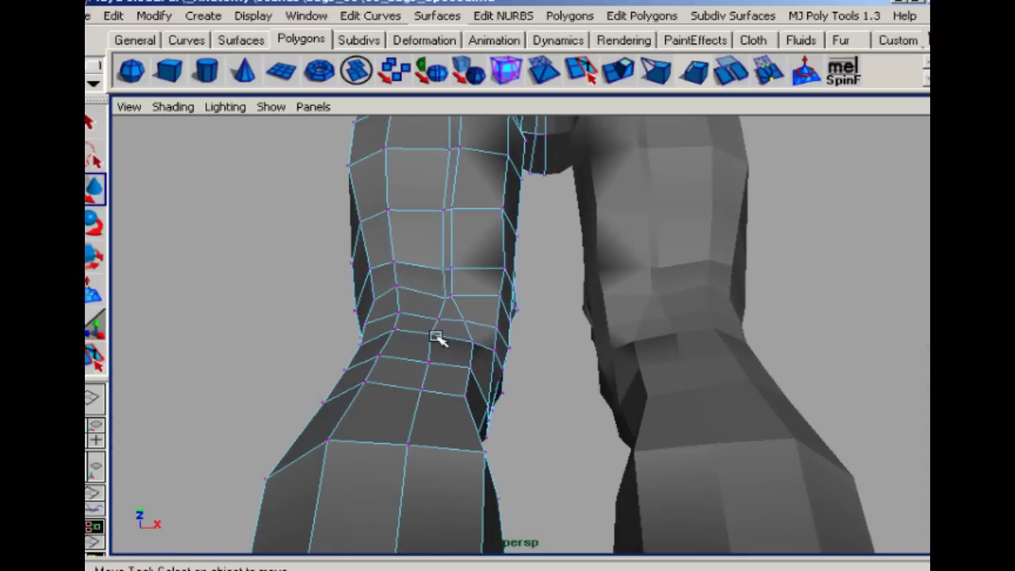
{"action": "left_click", "coordinate": [433, 336]}
{"action": "left_click_drag", "start_coordinate": [432, 337], "coordinate": [463, 328]}
{"action": "left_click", "coordinate": [402, 238]}
Extrude the strip of faces running down the outer back thigh from below the buttock to the knee.
{"action": "right_click_drag", "start_coordinate": [560, 395], "coordinate": [458, 397], "text": "alt"}
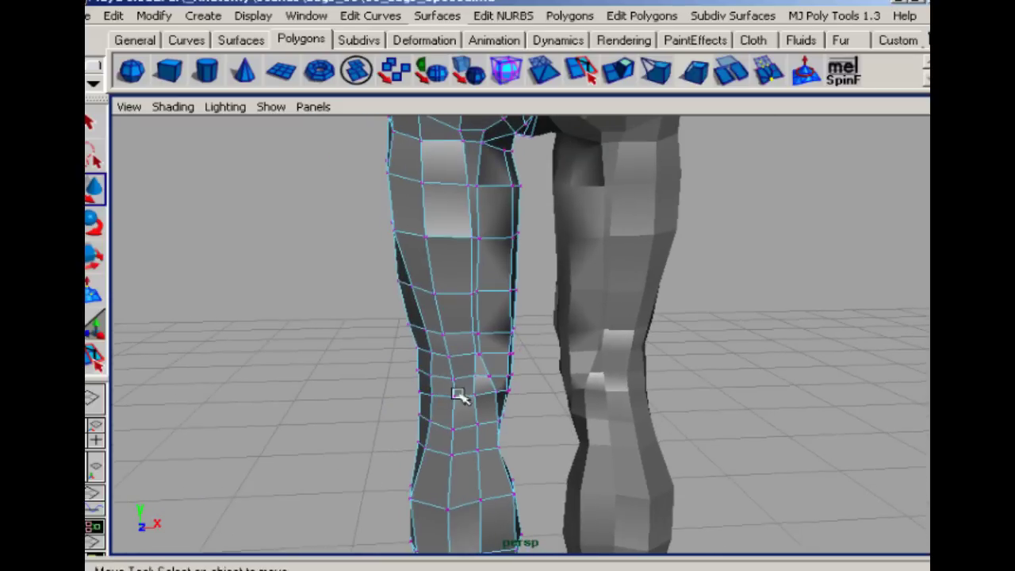
{"action": "left_click_drag", "start_coordinate": [458, 397], "coordinate": [510, 269], "text": "alt"}
{"action": "right_click_drag", "start_coordinate": [423, 227], "coordinate": [437, 272]}
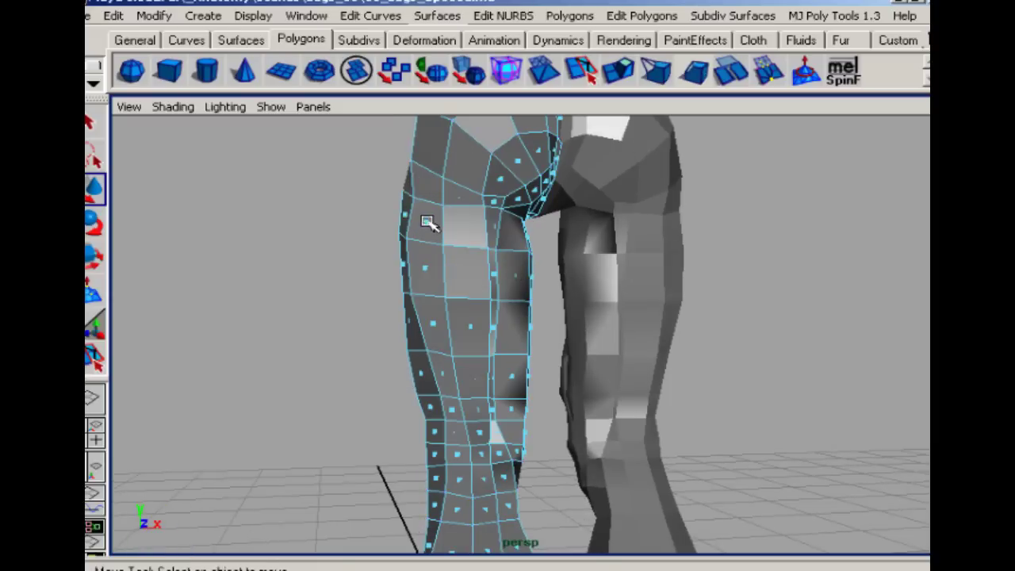
{"action": "left_click", "coordinate": [425, 271]}
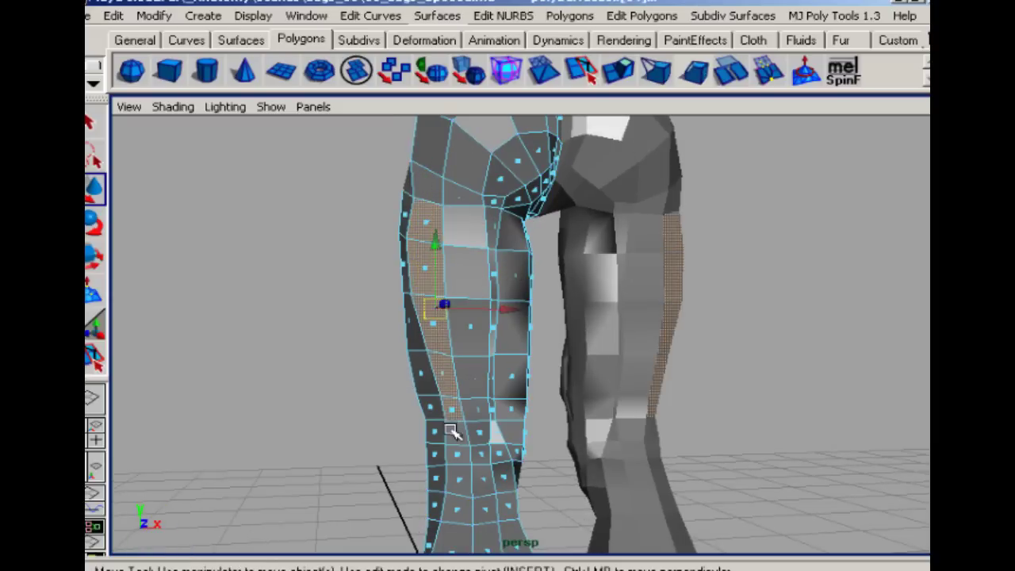
{"action": "left_click_drag", "start_coordinate": [472, 452], "coordinate": [408, 445], "text": "alt"}
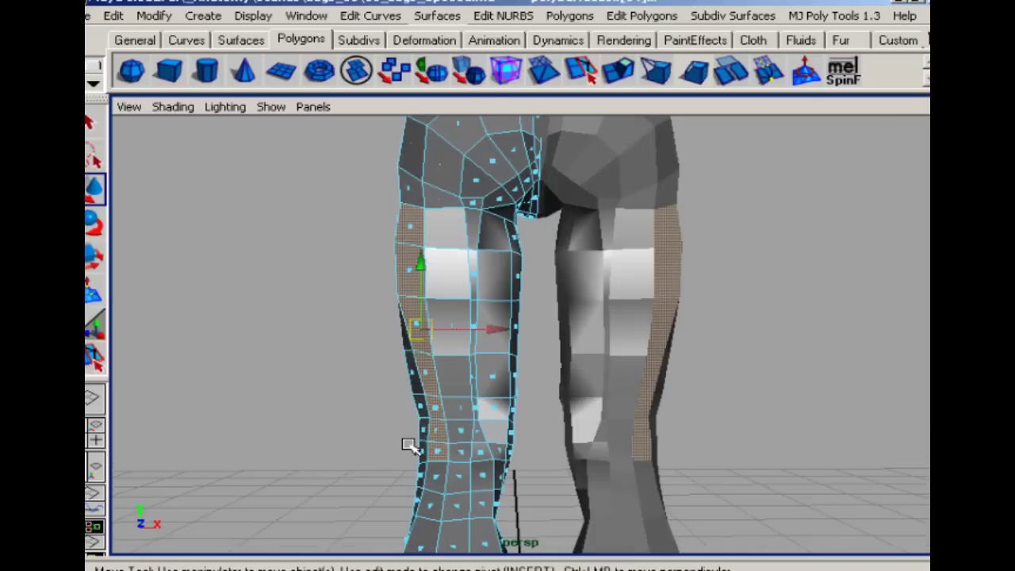
{"action": "key", "text": "g"}
{"action": "key", "text": "w"}
{"action": "left_click_drag", "start_coordinate": [509, 321], "coordinate": [473, 367], "text": "alt"}
Move the inner edges of the extruded outer strip along X toward the centre of the thigh.
{"action": "left_click_drag", "start_coordinate": [387, 399], "coordinate": [419, 227]}
{"action": "left_click", "coordinate": [359, 339]}
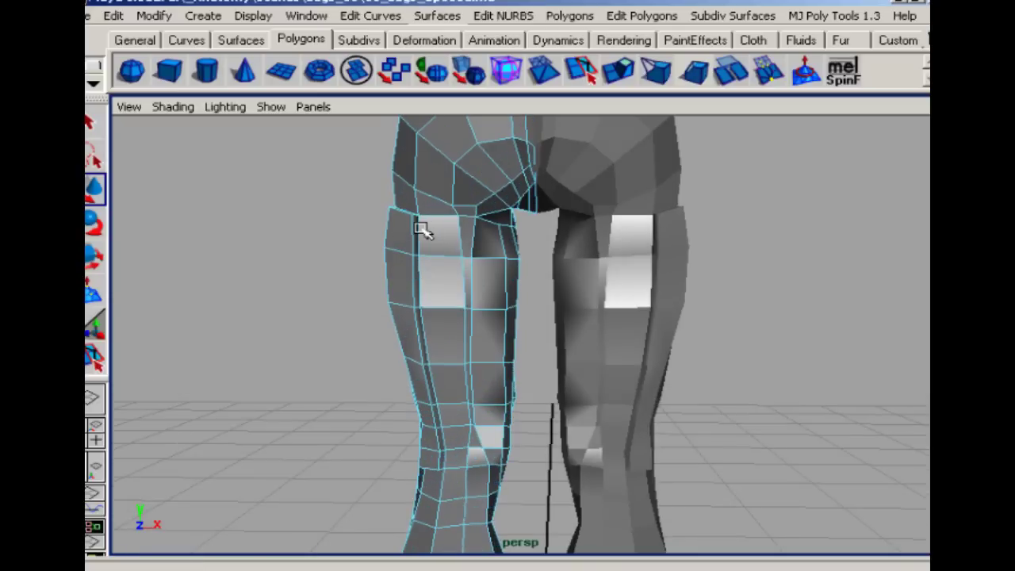
{"action": "left_click", "coordinate": [420, 230]}
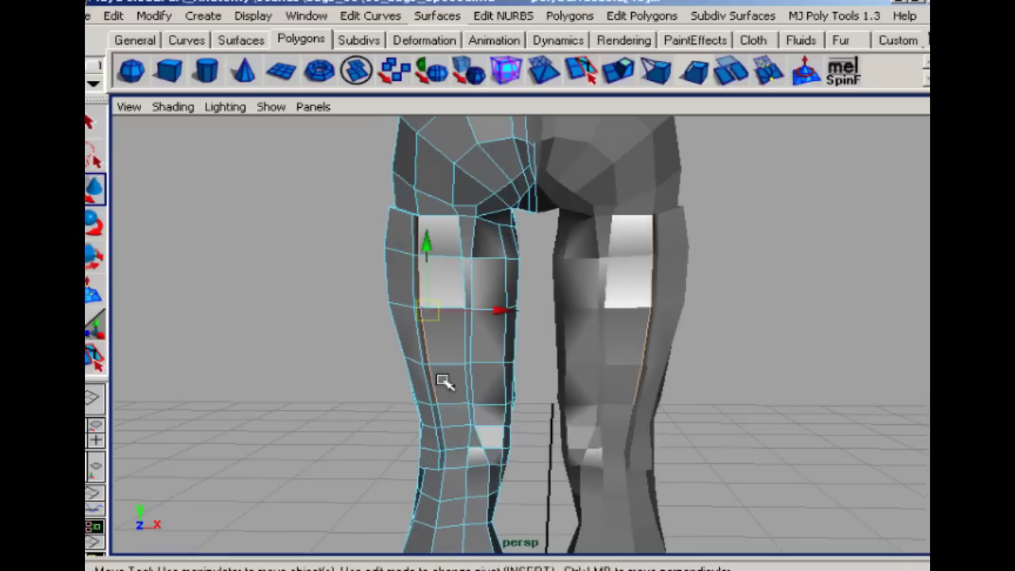
{"action": "left_click_drag", "start_coordinate": [499, 311], "coordinate": [508, 315]}
{"action": "left_click", "coordinate": [428, 276]}
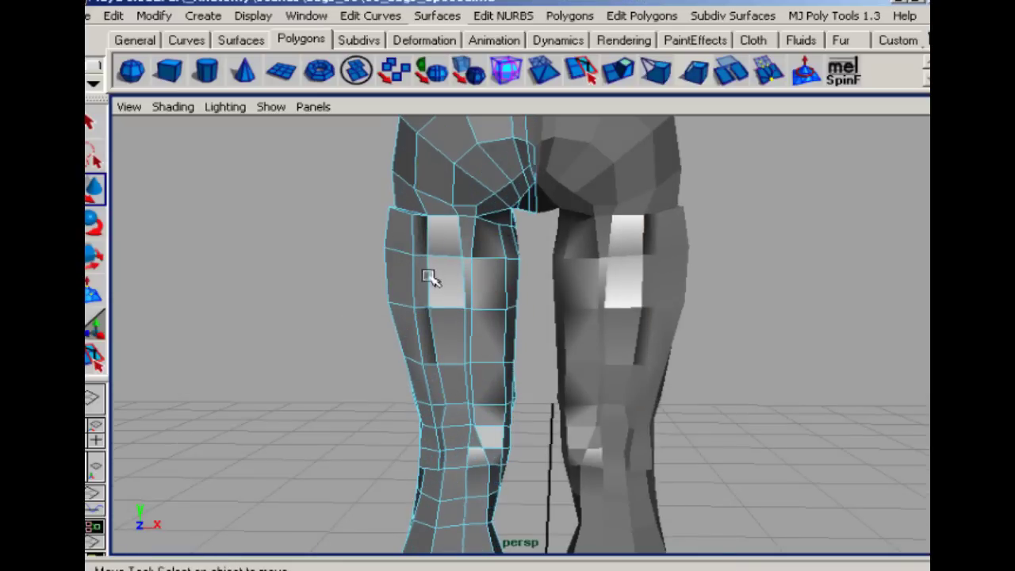
Move the upper inner edge of the outer strip along X to the central groove, adjusting it along Z.
{"action": "mouse_move", "coordinate": [493, 279]}
{"action": "left_mouse_down"}
{"action": "mouse_move", "coordinate": [515, 279]}
{"action": "mouse_move", "coordinate": [446, 335]}
{"action": "mouse_move", "coordinate": [447, 309]}
{"action": "mouse_move", "coordinate": [478, 254]}
{"action": "mouse_move", "coordinate": [486, 211]}
{"action": "left_mouse_up"}
{"action": "left_click_drag", "start_coordinate": [525, 251], "coordinate": [537, 254]}
{"action": "left_click_drag", "start_coordinate": [508, 265], "coordinate": [473, 183], "text": "alt"}
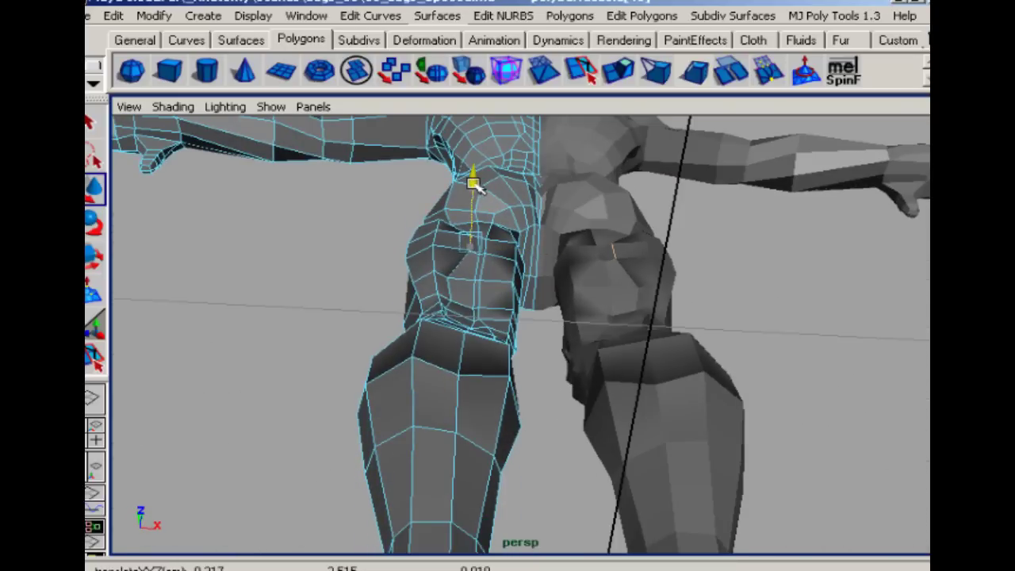
{"action": "left_click_drag", "start_coordinate": [459, 292], "coordinate": [449, 341], "text": "alt"}
Reposition the inner vertices of the outer strip at mid-thigh and at its top below the buttock.
{"action": "right_click_drag", "start_coordinate": [442, 324], "coordinate": [418, 332]}
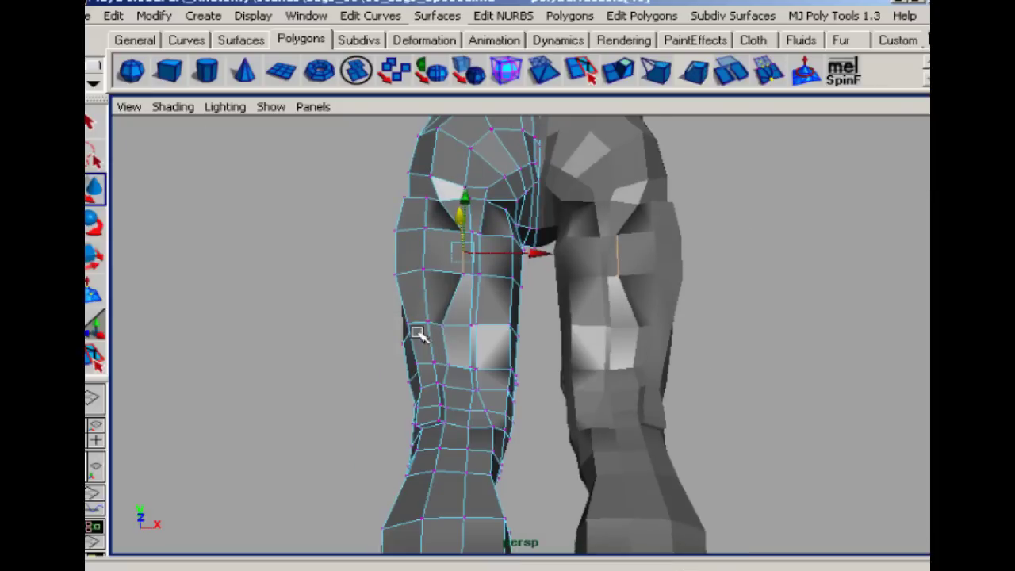
{"action": "left_click", "coordinate": [439, 327]}
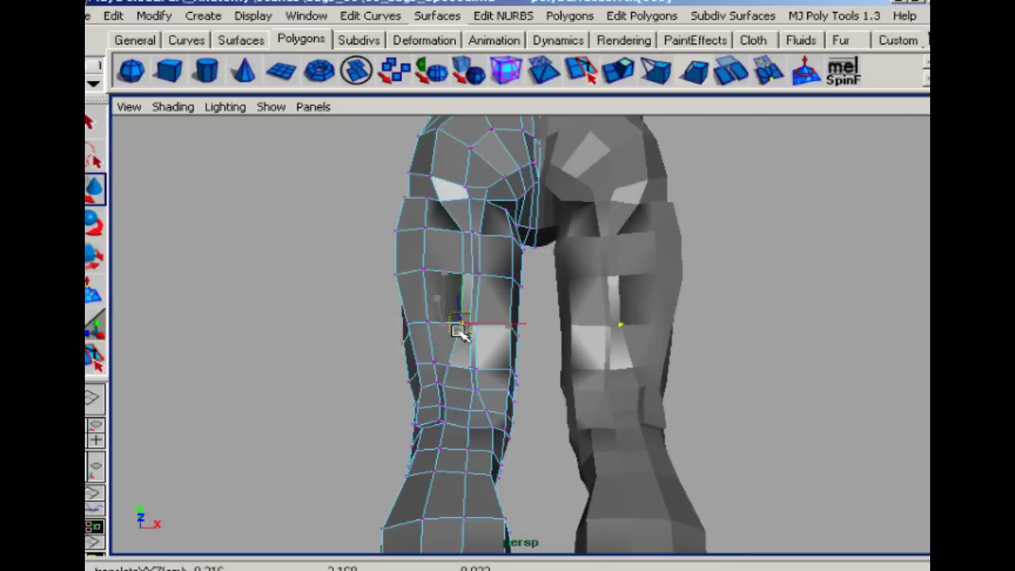
{"action": "left_click_drag", "start_coordinate": [458, 347], "coordinate": [453, 328], "text": "alt"}
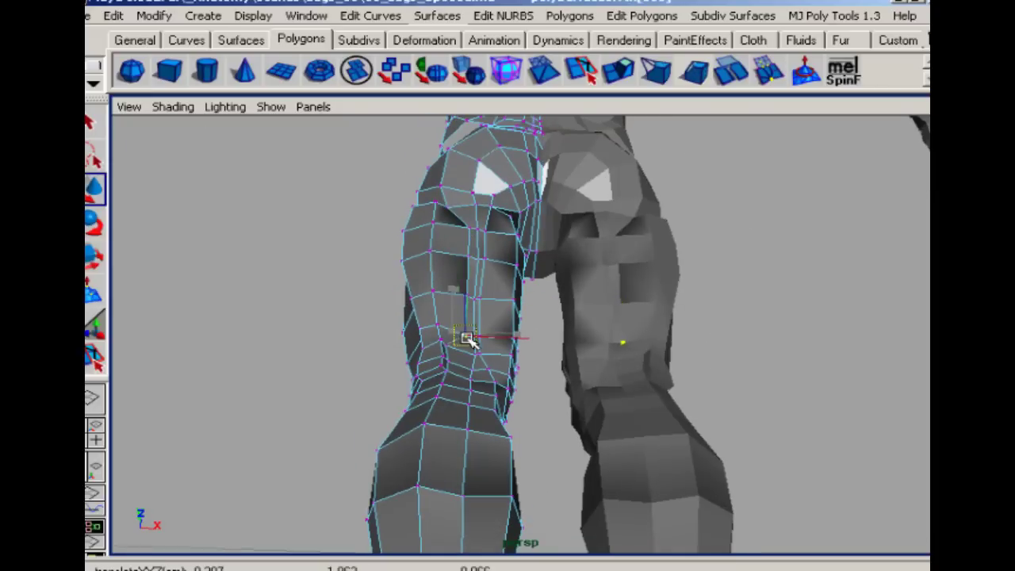
{"action": "left_click_drag", "start_coordinate": [469, 230], "coordinate": [436, 234], "text": "alt"}
{"action": "left_click", "coordinate": [430, 228]}
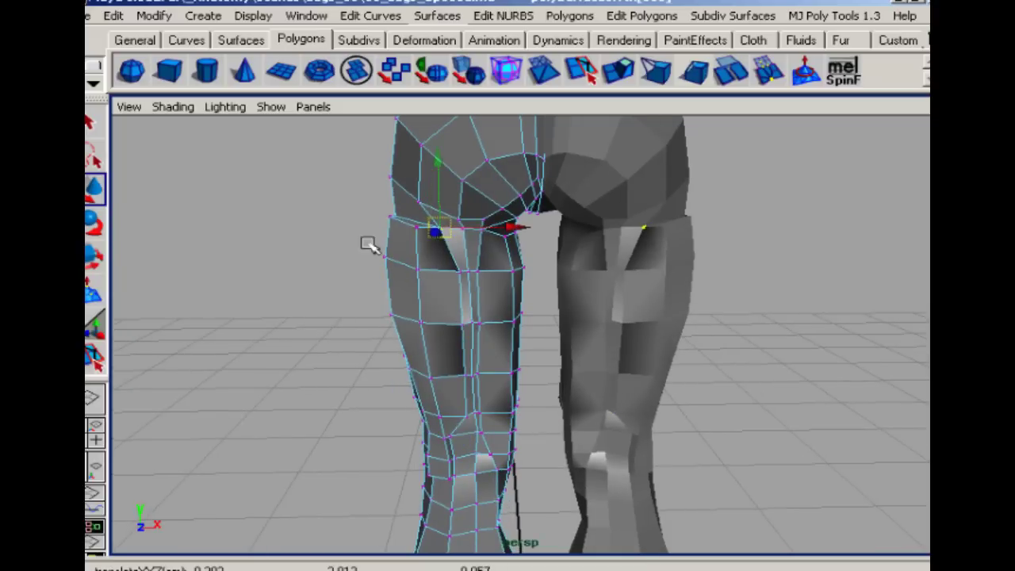
Move the top edge of the outer thigh strip to tuck the muscle under the buttock.
{"action": "left_click_drag", "start_coordinate": [369, 244], "coordinate": [455, 267], "text": "alt"}
{"action": "right_click_drag", "start_coordinate": [494, 229], "coordinate": [498, 228]}
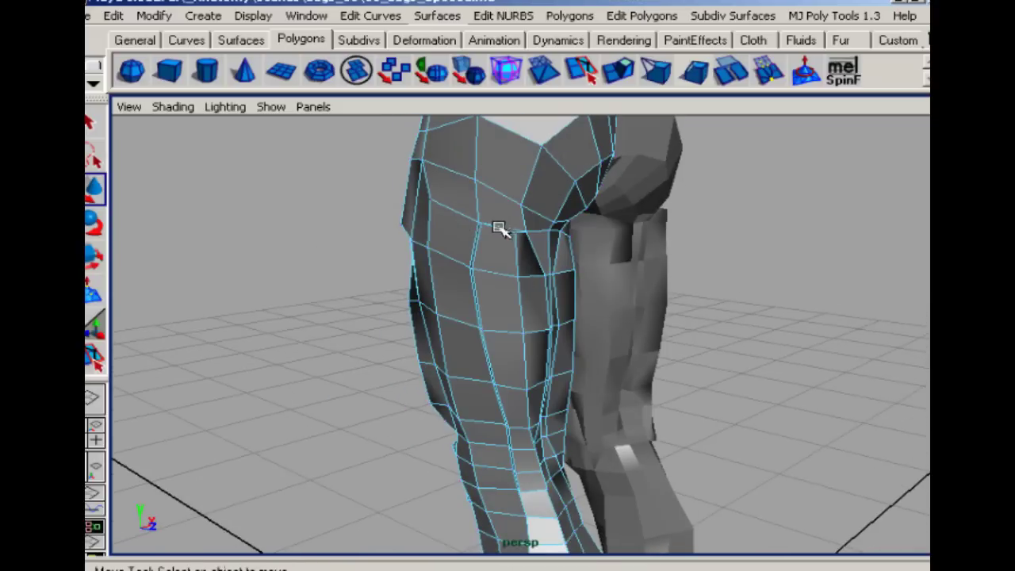
{"action": "left_click", "coordinate": [497, 231]}
{"action": "left_click_drag", "start_coordinate": [494, 238], "coordinate": [398, 235], "text": "alt"}
{"action": "left_click", "coordinate": [346, 315]}
{"action": "left_click_drag", "start_coordinate": [417, 341], "coordinate": [437, 279], "text": "alt"}
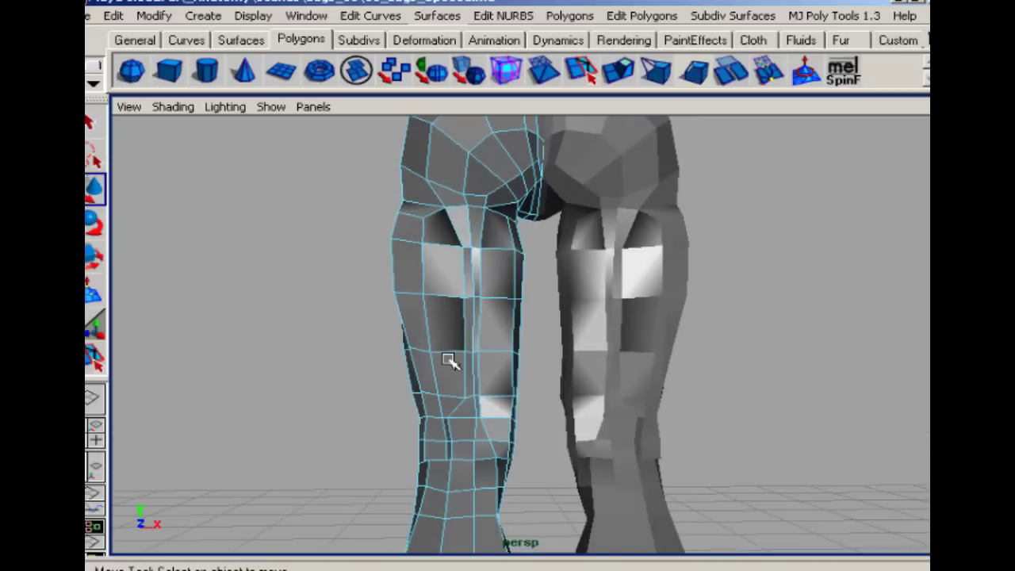
Reposition the vertices between the two muscle strips just above the back of the knee.
{"action": "right_click_drag", "start_coordinate": [477, 415], "coordinate": [440, 349]}
{"action": "left_click", "coordinate": [479, 420]}
{"action": "left_click_drag", "start_coordinate": [479, 419], "coordinate": [493, 441]}
{"action": "left_click", "coordinate": [488, 442]}
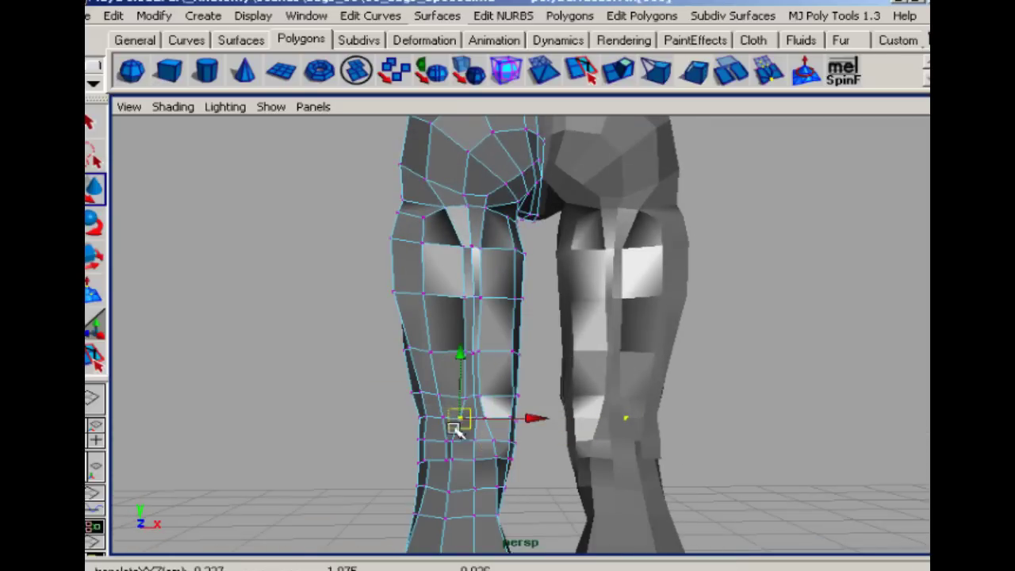
Spin the edge between the outer strip's lower cap face and the face directly below it.
{"action": "left_click_drag", "start_coordinate": [436, 462], "coordinate": [508, 404], "text": "alt"}
{"action": "right_click_drag", "start_coordinate": [478, 423], "coordinate": [776, 365]}
{"action": "left_click", "coordinate": [394, 317]}
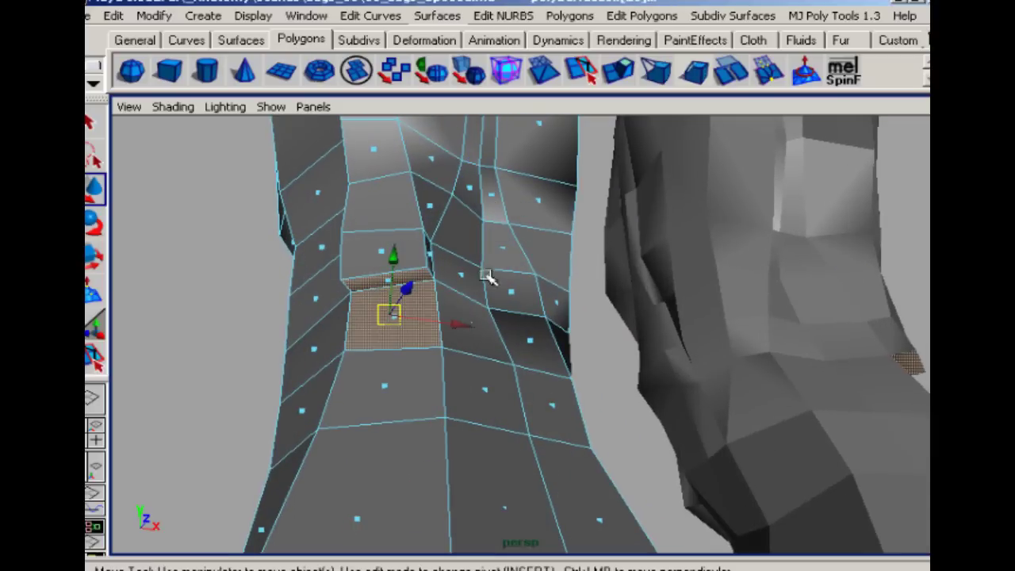
{"action": "left_click", "coordinate": [251, 280]}
Move the edges along the side of the outer strip at the knee to open up its narrow side faces.
{"action": "left_click_drag", "start_coordinate": [435, 339], "coordinate": [704, 363], "text": "alt"}
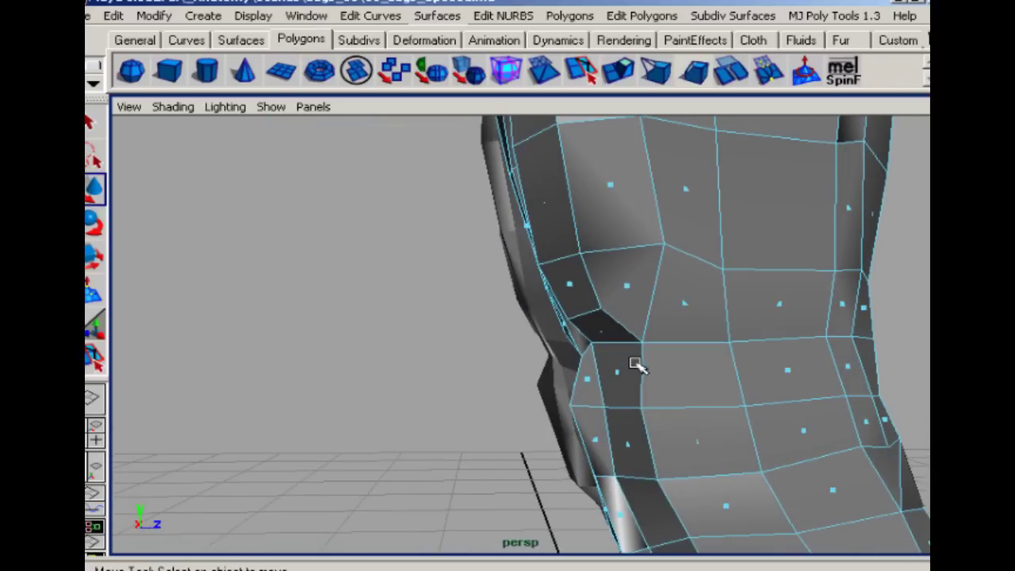
{"action": "left_click_drag", "start_coordinate": [637, 365], "coordinate": [573, 299], "text": "alt"}
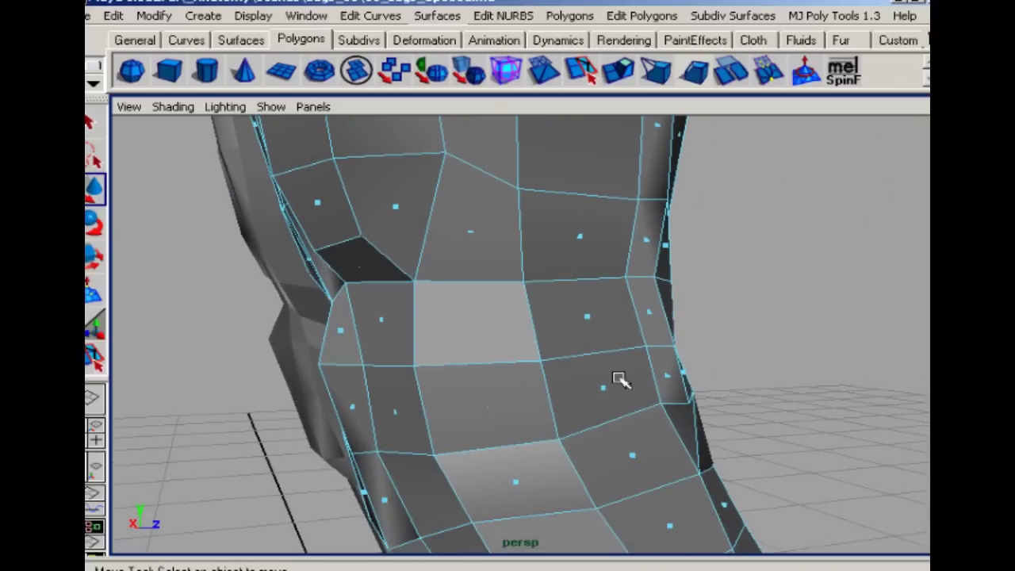
{"action": "right_click_drag", "start_coordinate": [677, 363], "coordinate": [677, 316]}
{"action": "left_click", "coordinate": [678, 376]}
{"action": "left_click_drag", "start_coordinate": [680, 375], "coordinate": [564, 367]}
{"action": "left_click", "coordinate": [663, 315]}
{"action": "left_click", "coordinate": [657, 317]}
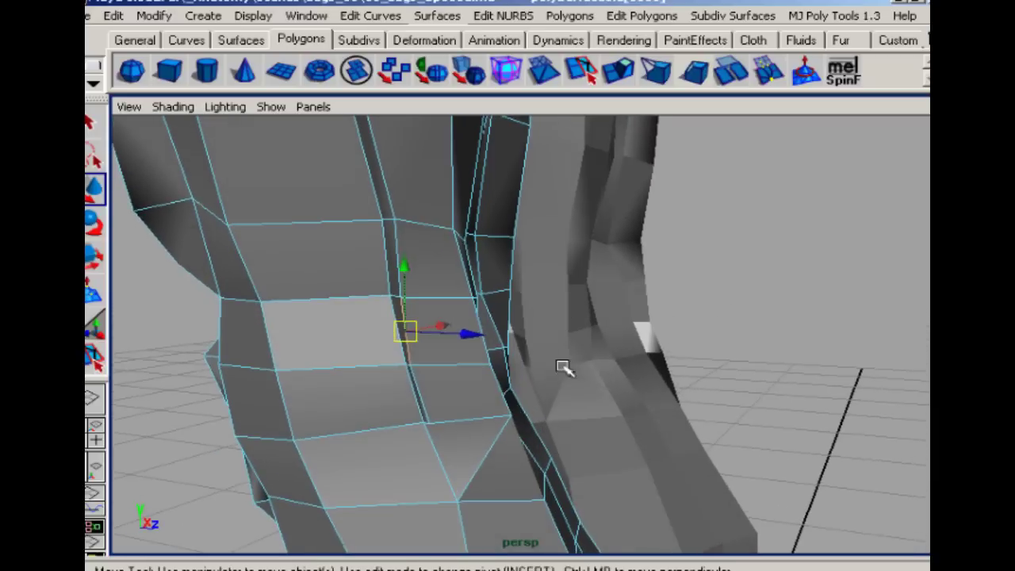
{"action": "left_click", "coordinate": [426, 419]}
{"action": "left_click_drag", "start_coordinate": [421, 395], "coordinate": [429, 392]}
{"action": "left_click", "coordinate": [695, 347]}
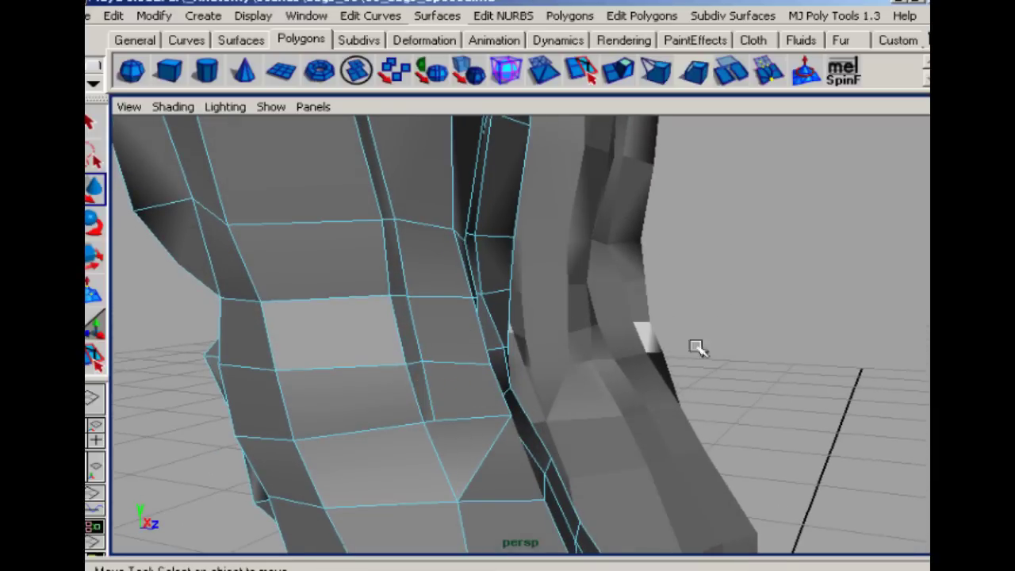
Shift the four vertices along the strip's outer border at the knee toward the front to widen its side faces.
{"action": "right_click_drag", "start_coordinate": [378, 216], "coordinate": [336, 216]}
{"action": "left_click", "coordinate": [382, 220]}
{"action": "left_click_drag", "start_coordinate": [382, 221], "coordinate": [361, 222]}
{"action": "left_click", "coordinate": [387, 297]}
{"action": "left_click_drag", "start_coordinate": [388, 298], "coordinate": [369, 301]}
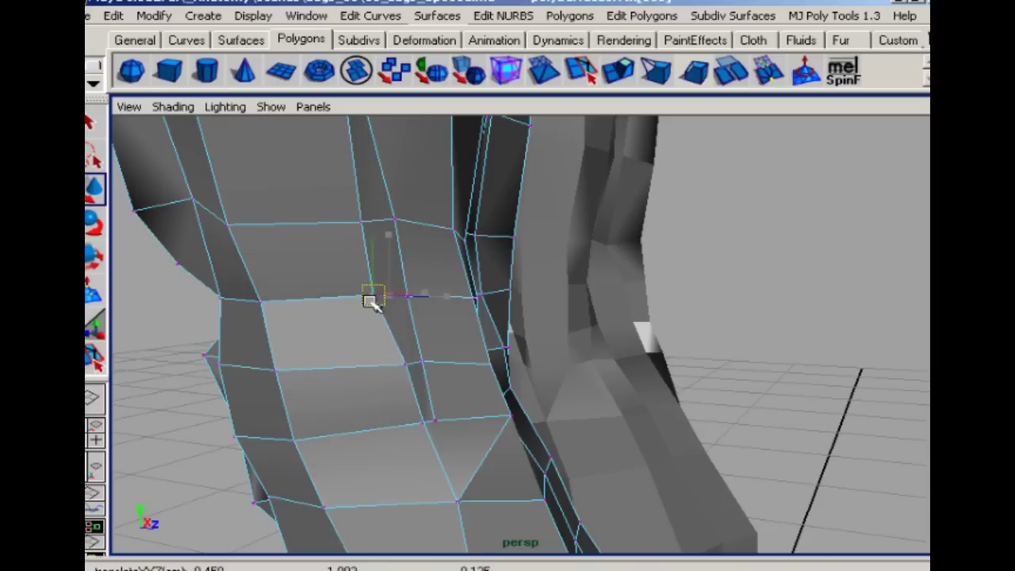
{"action": "left_click", "coordinate": [407, 367]}
{"action": "left_click_drag", "start_coordinate": [406, 367], "coordinate": [396, 368]}
{"action": "left_click", "coordinate": [421, 423]}
{"action": "left_click_drag", "start_coordinate": [420, 424], "coordinate": [412, 428]}
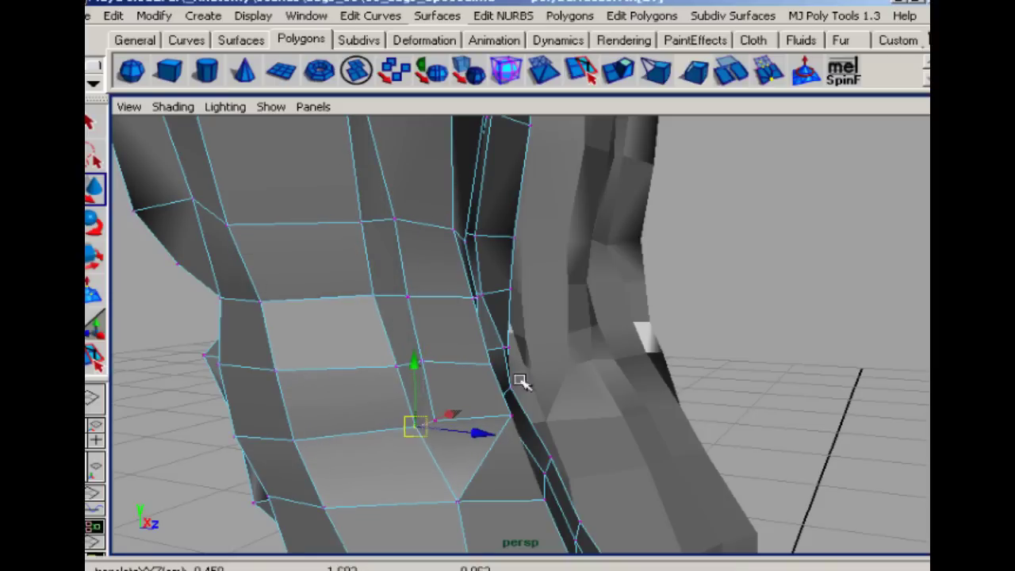
Reposition the edge on the outer side of the knee back along Z and X.
{"action": "left_click_drag", "start_coordinate": [519, 381], "coordinate": [347, 389], "text": "alt"}
{"action": "left_click_drag", "start_coordinate": [370, 328], "coordinate": [414, 256], "text": "alt"}
{"action": "left_click", "coordinate": [345, 268]}
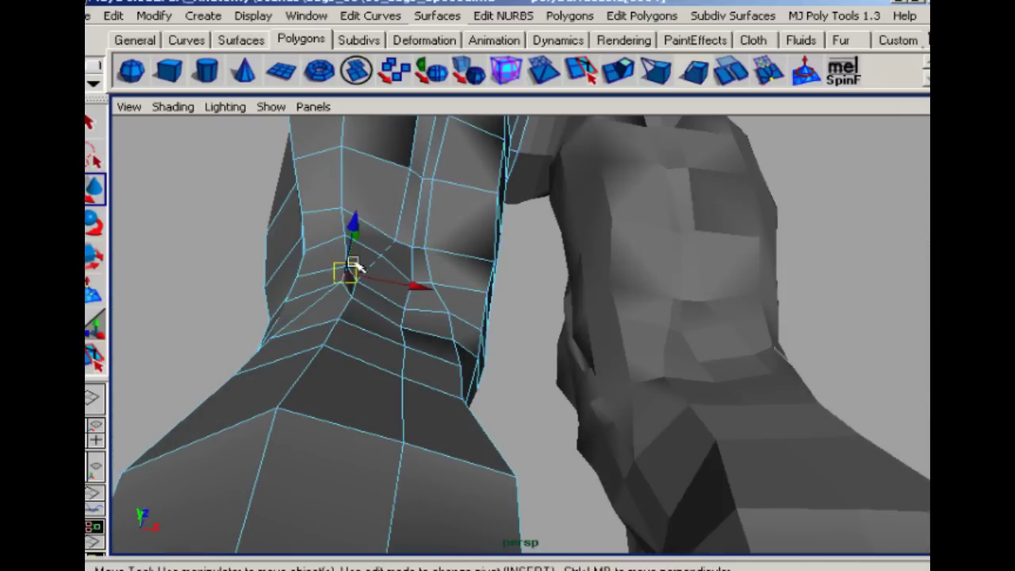
{"action": "left_click_drag", "start_coordinate": [346, 268], "coordinate": [352, 236]}
{"action": "left_click_drag", "start_coordinate": [410, 293], "coordinate": [403, 292]}
{"action": "left_click", "coordinate": [199, 299]}
Examine the shape of the thigh and knee from the back and the outer side.
{"action": "left_click_drag", "start_coordinate": [199, 299], "coordinate": [344, 323], "text": "alt"}
{"action": "right_click_drag", "start_coordinate": [574, 350], "coordinate": [270, 426], "text": "alt"}
{"action": "left_click_drag", "start_coordinate": [270, 425], "coordinate": [381, 254], "text": "alt"}
{"action": "right_click_drag", "start_coordinate": [381, 254], "coordinate": [638, 328], "text": "alt"}
{"action": "left_click_drag", "start_coordinate": [508, 333], "coordinate": [410, 274], "text": "alt"}
{"action": "right_click_drag", "start_coordinate": [418, 270], "coordinate": [408, 266]}
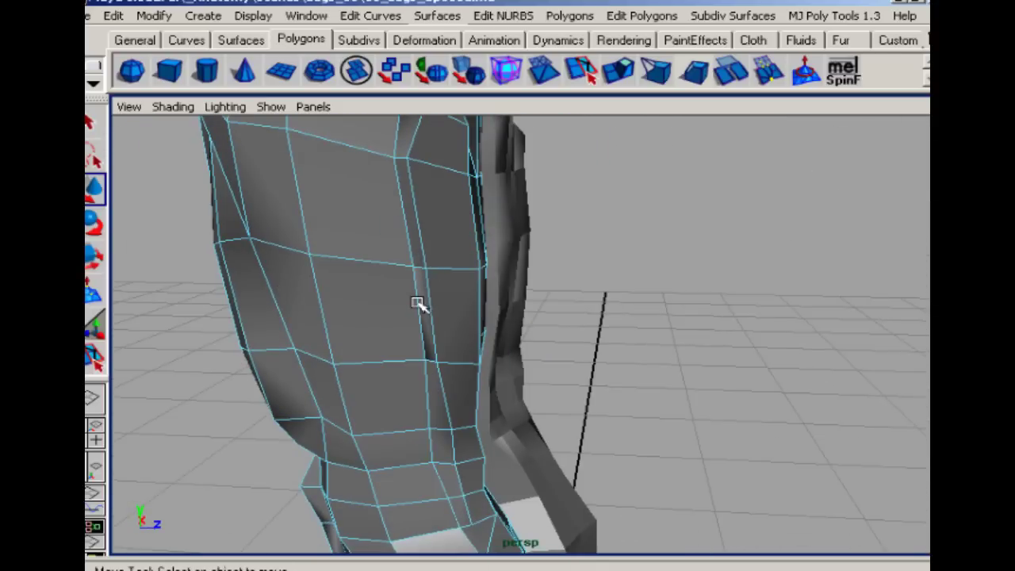
{"action": "left_click", "coordinate": [396, 314]}
{"action": "left_click_drag", "start_coordinate": [398, 317], "coordinate": [279, 226], "text": "alt"}
Pull the vertices on the outer contour of the thigh inward to smooth the leg's silhouette.
{"action": "right_click_drag", "start_coordinate": [287, 151], "coordinate": [267, 129]}
{"action": "left_click", "coordinate": [292, 155]}
{"action": "middle_click_drag", "start_coordinate": [292, 155], "coordinate": [303, 168]}
{"action": "left_click", "coordinate": [303, 238]}
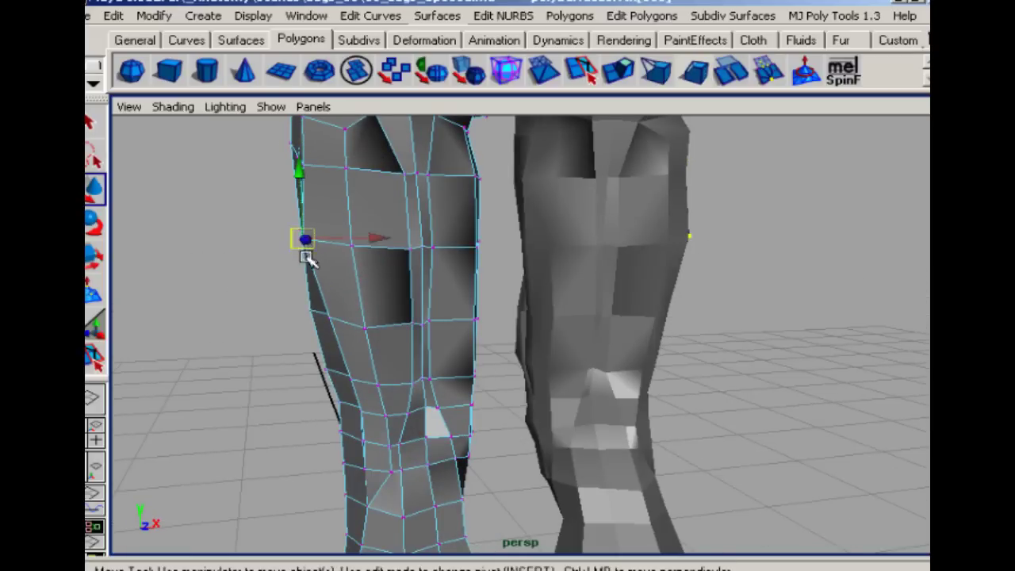
{"action": "middle_click_drag", "start_coordinate": [306, 255], "coordinate": [319, 268]}
{"action": "left_click", "coordinate": [353, 378]}
Move the two upper vertices of the central groove on the back thigh along Z.
{"action": "left_click_drag", "start_coordinate": [354, 384], "coordinate": [444, 261], "text": "alt"}
{"action": "left_click", "coordinate": [442, 267]}
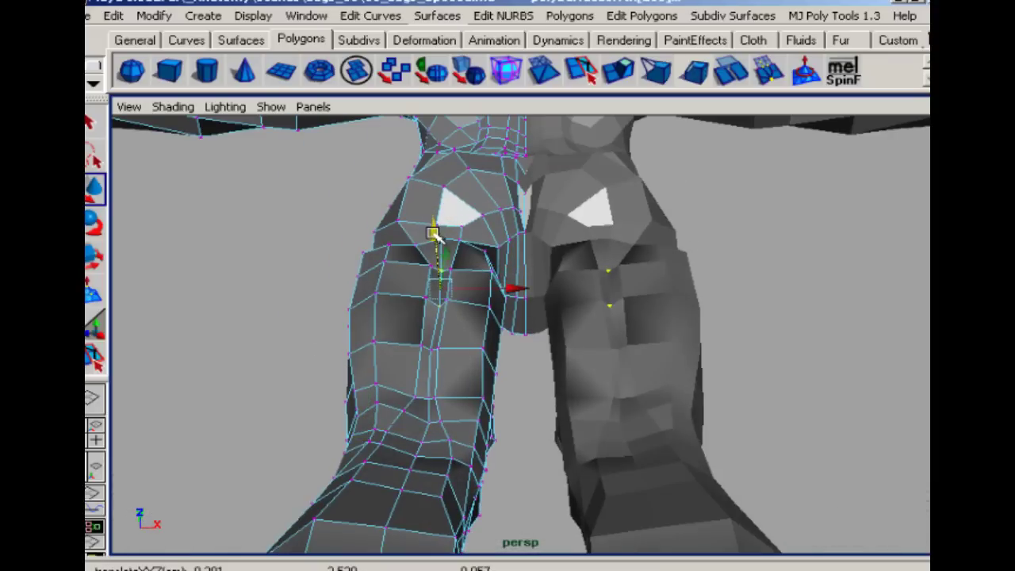
{"action": "left_click_drag", "start_coordinate": [428, 353], "coordinate": [539, 381], "text": "alt"}
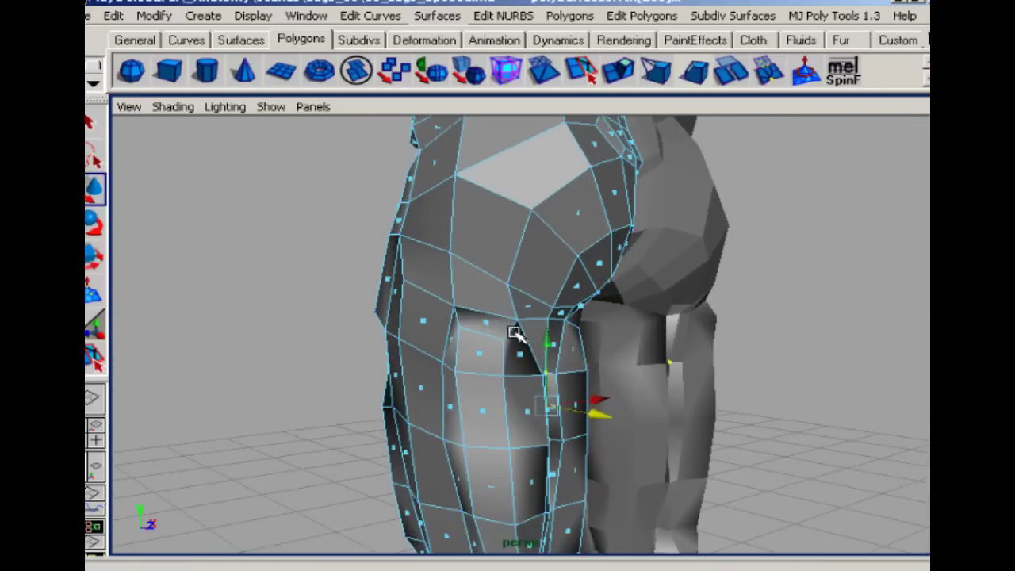
Spin the shared edge of the two faces where the outer back thigh meets the buttock.
{"action": "left_click_drag", "start_coordinate": [514, 332], "coordinate": [471, 292], "text": "alt"}
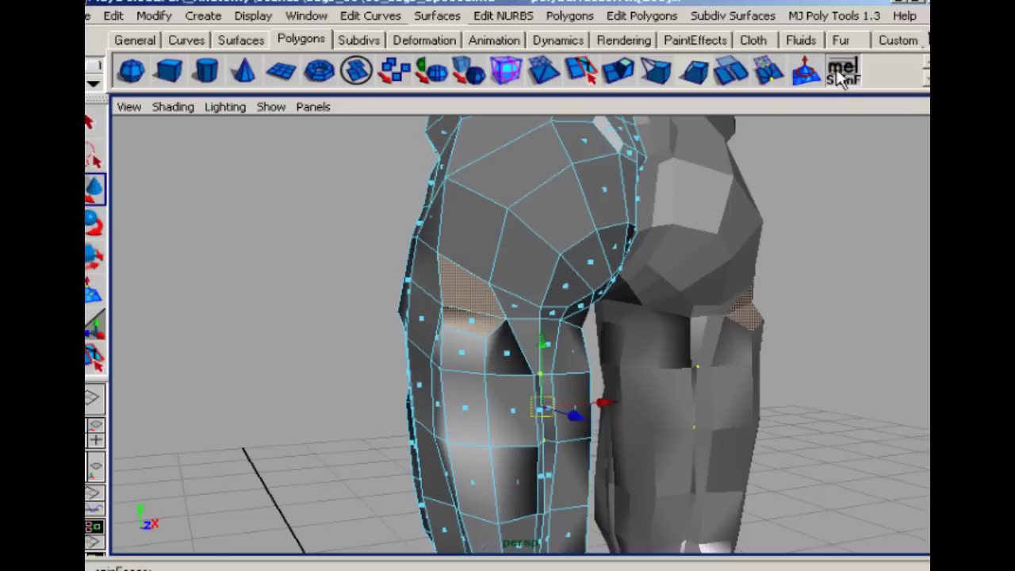
{"action": "left_click", "coordinate": [318, 297]}
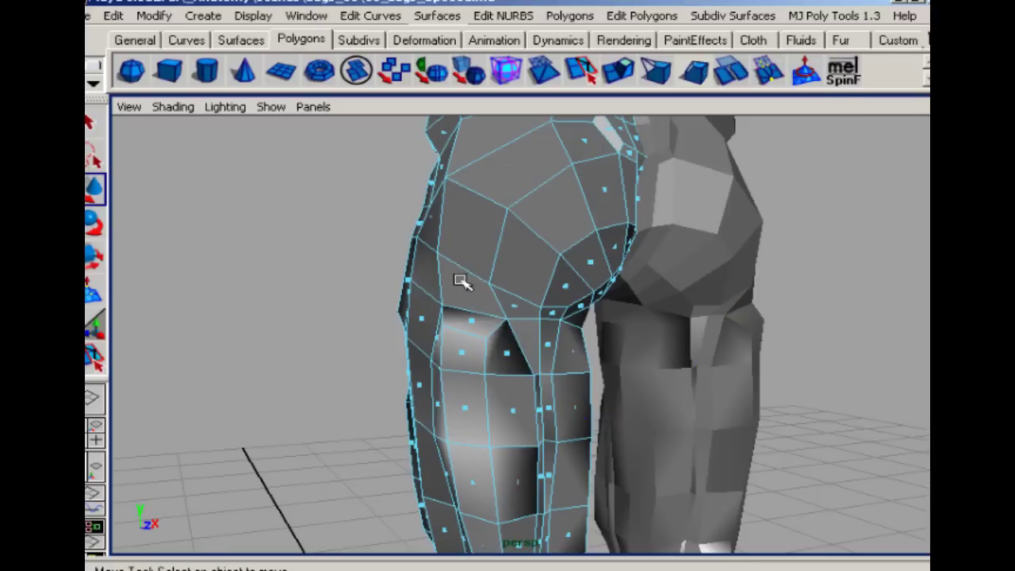
{"action": "left_click_drag", "start_coordinate": [456, 276], "coordinate": [482, 329]}
{"action": "left_click_drag", "start_coordinate": [347, 341], "coordinate": [456, 331], "text": "alt"}
{"action": "left_click_drag", "start_coordinate": [308, 227], "coordinate": [480, 346], "text": "ctrl"}
{"action": "left_click_drag", "start_coordinate": [485, 360], "coordinate": [474, 322], "text": "alt"}
Reposition the vertices on the outer part of the upper back thigh, below the respun faces, to even out the strips.
{"action": "key", "text": "F9"}
{"action": "left_click", "coordinate": [430, 325]}
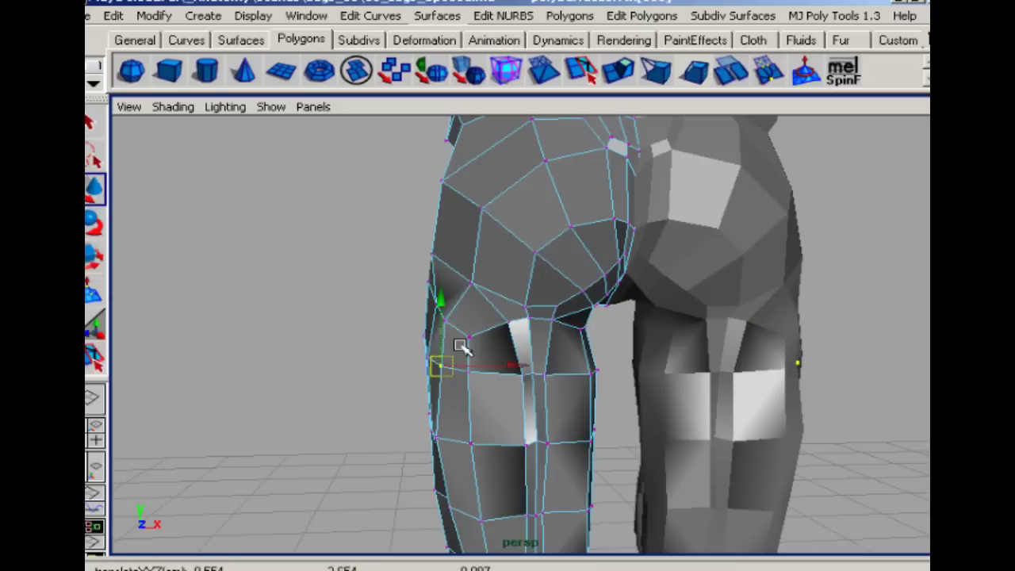
{"action": "middle_click_drag", "start_coordinate": [470, 373], "coordinate": [478, 406]}
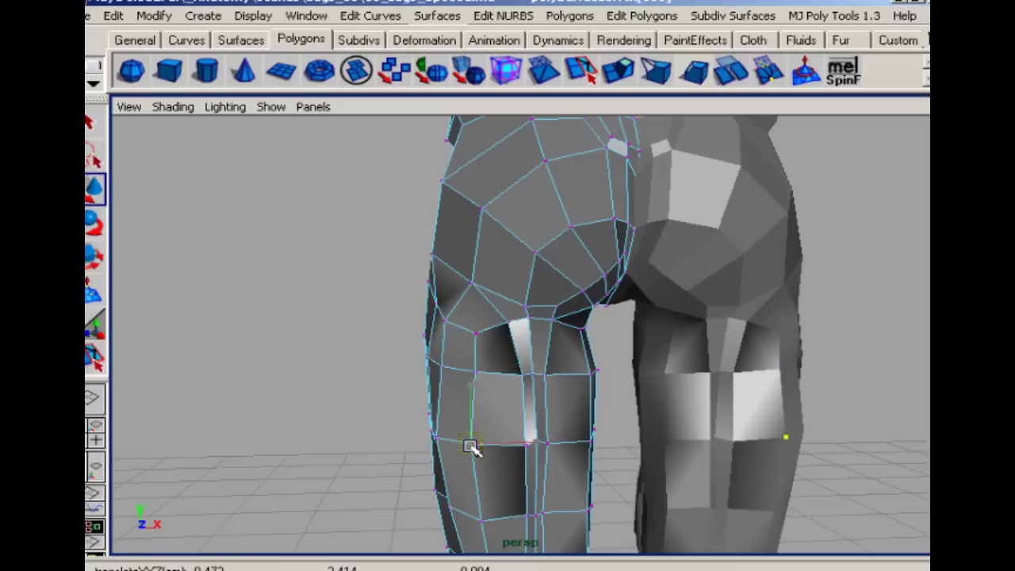
{"action": "left_click", "coordinate": [436, 439]}
{"action": "middle_click_drag", "start_coordinate": [436, 439], "coordinate": [445, 436]}
{"action": "left_click_drag", "start_coordinate": [447, 404], "coordinate": [517, 260], "text": "alt"}
{"action": "left_click", "coordinate": [517, 259]}
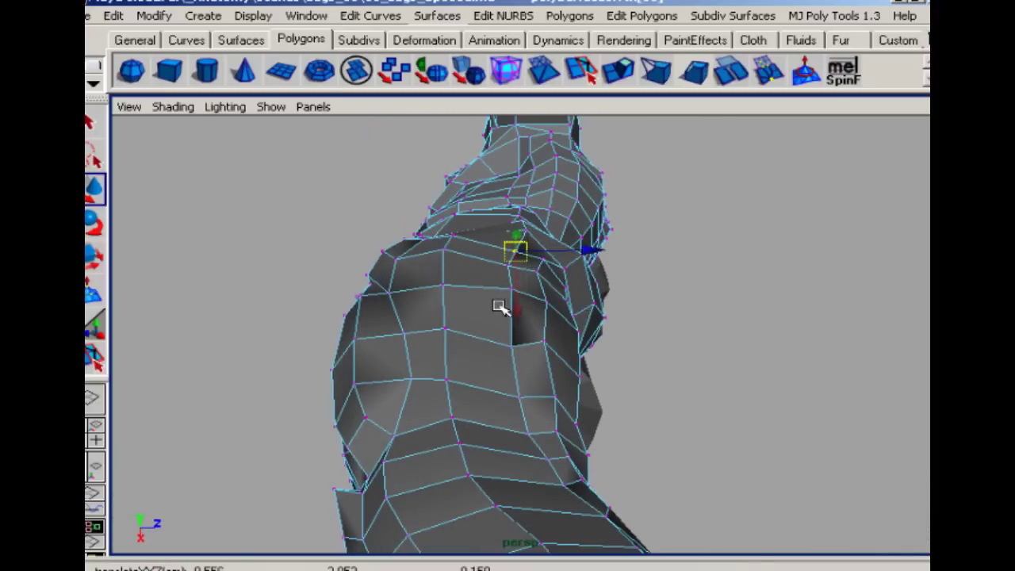
Examine the back of the knee and lower leg, and the whole leg from the side.
{"action": "left_click_drag", "start_coordinate": [499, 306], "coordinate": [401, 372], "text": "alt"}
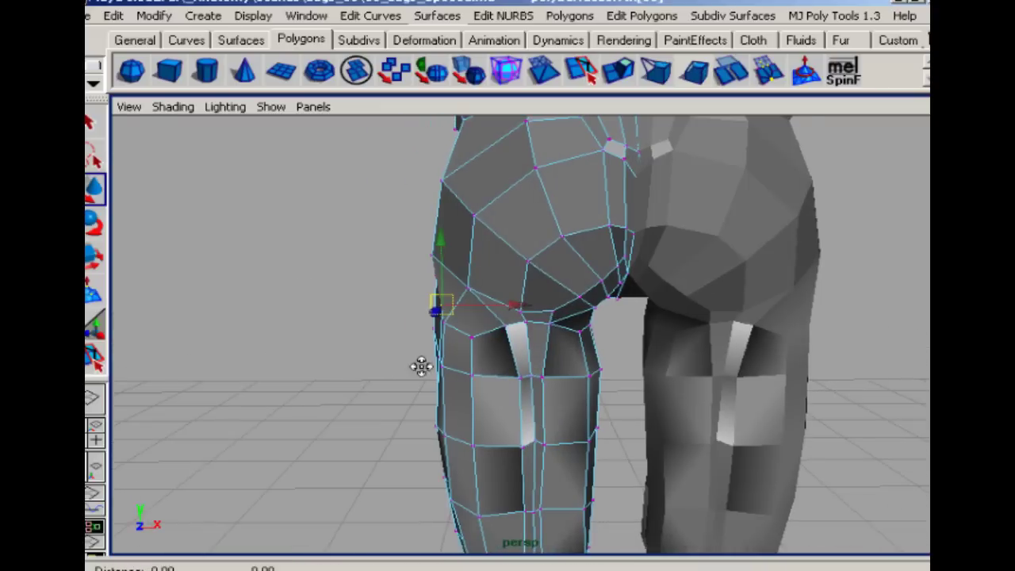
{"action": "middle_click_drag", "start_coordinate": [421, 366], "coordinate": [421, 279], "text": "alt"}
{"action": "right_click_drag", "start_coordinate": [421, 279], "coordinate": [237, 276], "text": "alt"}
{"action": "middle_click_drag", "start_coordinate": [471, 341], "coordinate": [471, 233], "text": "alt"}
{"action": "right_click_drag", "start_coordinate": [472, 232], "coordinate": [417, 265], "text": "alt"}
{"action": "middle_click_drag", "start_coordinate": [417, 265], "coordinate": [420, 246], "text": "alt"}
{"action": "right_click_drag", "start_coordinate": [420, 246], "coordinate": [602, 252], "text": "alt"}
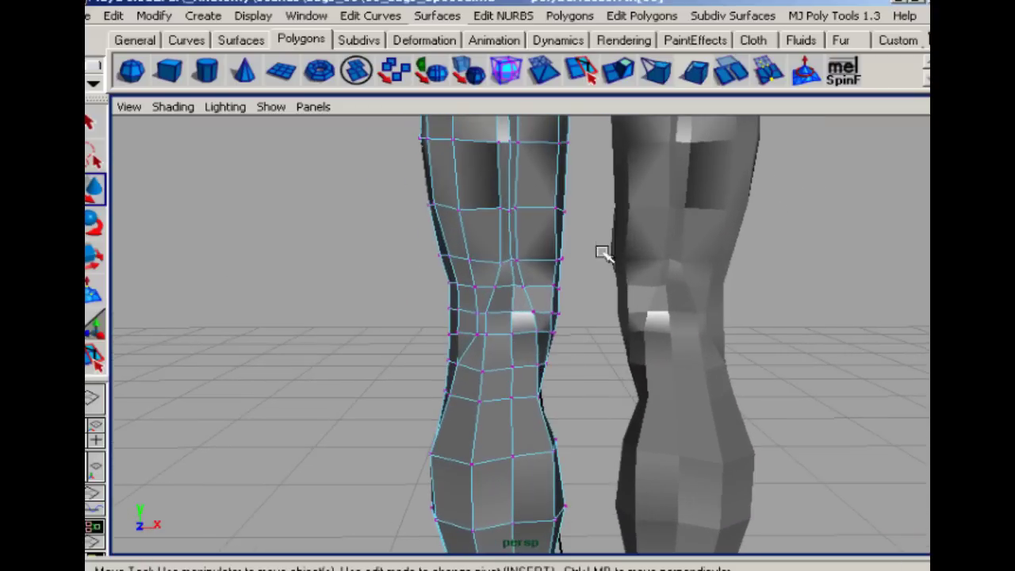
{"action": "left_click_drag", "start_coordinate": [425, 309], "coordinate": [476, 293], "text": "alt"}
{"action": "left_click", "coordinate": [464, 322]}
{"action": "left_click", "coordinate": [481, 315]}
{"action": "left_click", "coordinate": [482, 285]}
{"action": "left_click_drag", "start_coordinate": [482, 342], "coordinate": [522, 317], "text": "alt"}
{"action": "right_click_drag", "start_coordinate": [555, 329], "coordinate": [305, 349], "text": "alt"}
{"action": "middle_click_drag", "start_coordinate": [500, 345], "coordinate": [505, 390], "text": "alt"}
{"action": "right_click_drag", "start_coordinate": [505, 391], "coordinate": [384, 396], "text": "alt"}
{"action": "left_click_drag", "start_coordinate": [468, 381], "coordinate": [478, 376], "text": "alt"}
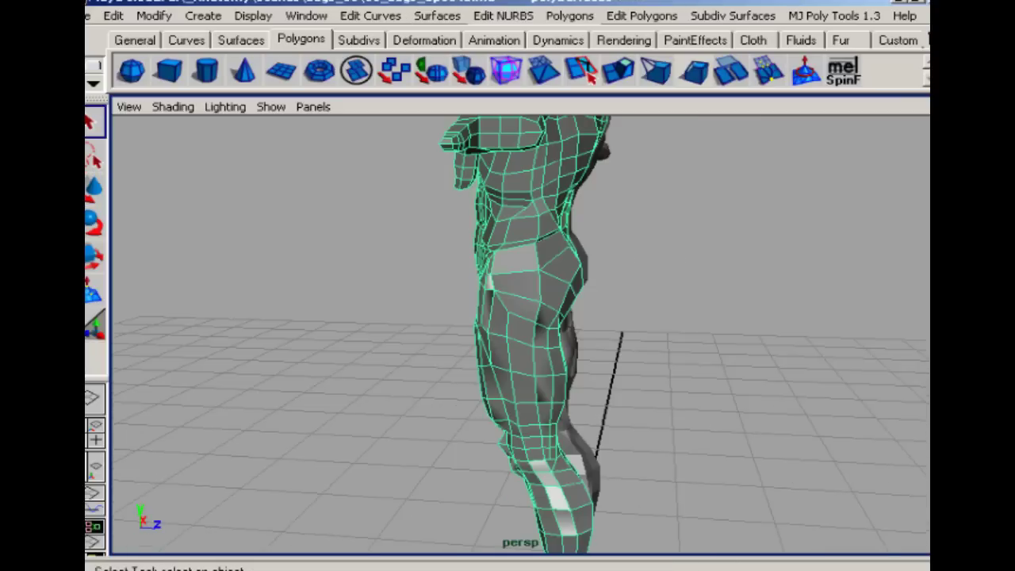
Move the three vertices on the outer hip, between the thigh and the buttock, toward the front of the body.
{"action": "left_click_drag", "start_coordinate": [516, 348], "coordinate": [547, 336], "text": "alt"}
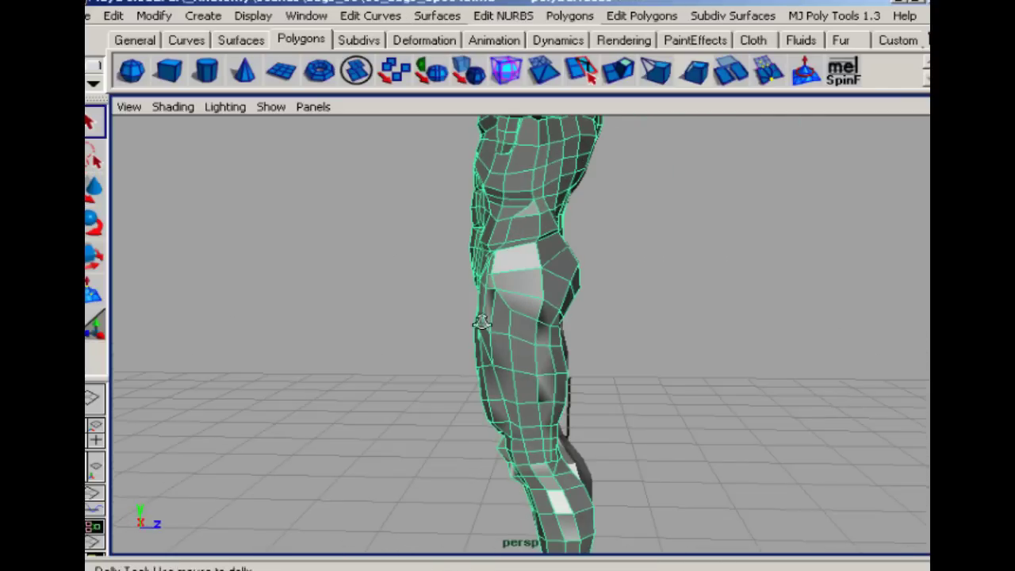
{"action": "right_click_drag", "start_coordinate": [482, 322], "coordinate": [725, 317], "text": "alt"}
{"action": "left_click_drag", "start_coordinate": [724, 317], "coordinate": [563, 323], "text": "alt"}
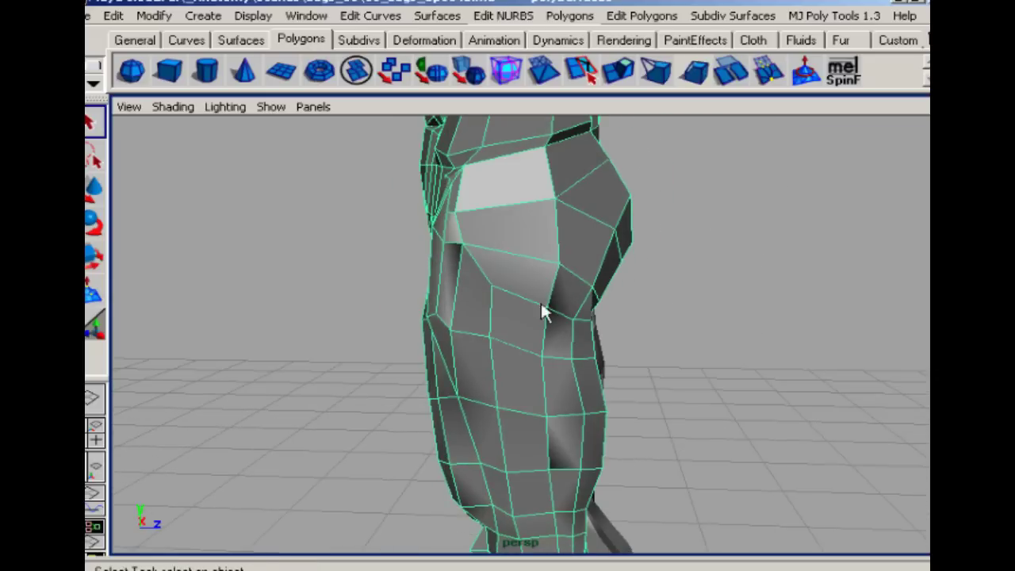
{"action": "left_click", "coordinate": [493, 285]}
{"action": "left_click_drag", "start_coordinate": [494, 285], "coordinate": [483, 287]}
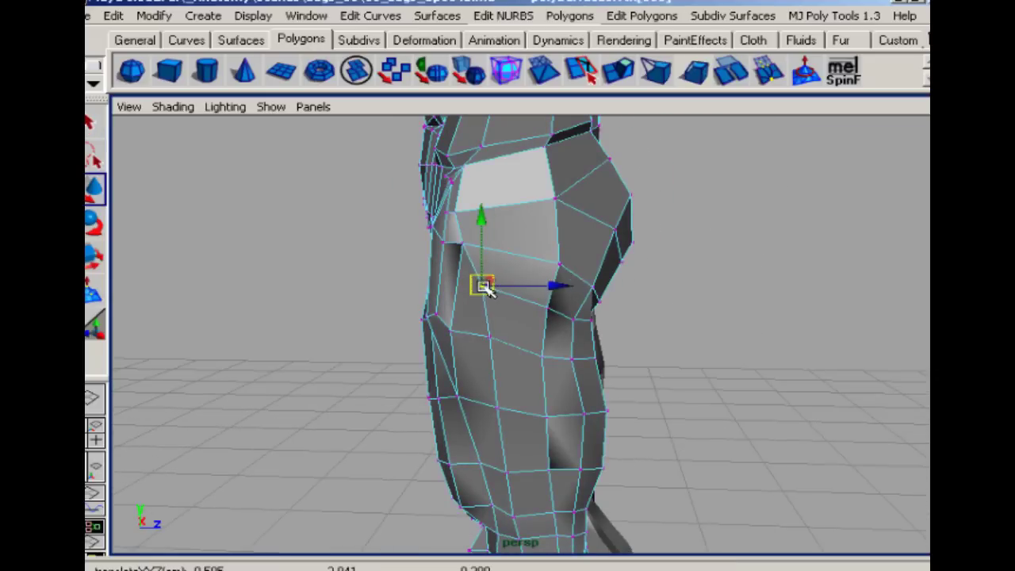
{"action": "left_click_drag", "start_coordinate": [569, 254], "coordinate": [534, 255]}
{"action": "left_click_drag", "start_coordinate": [557, 296], "coordinate": [519, 307]}
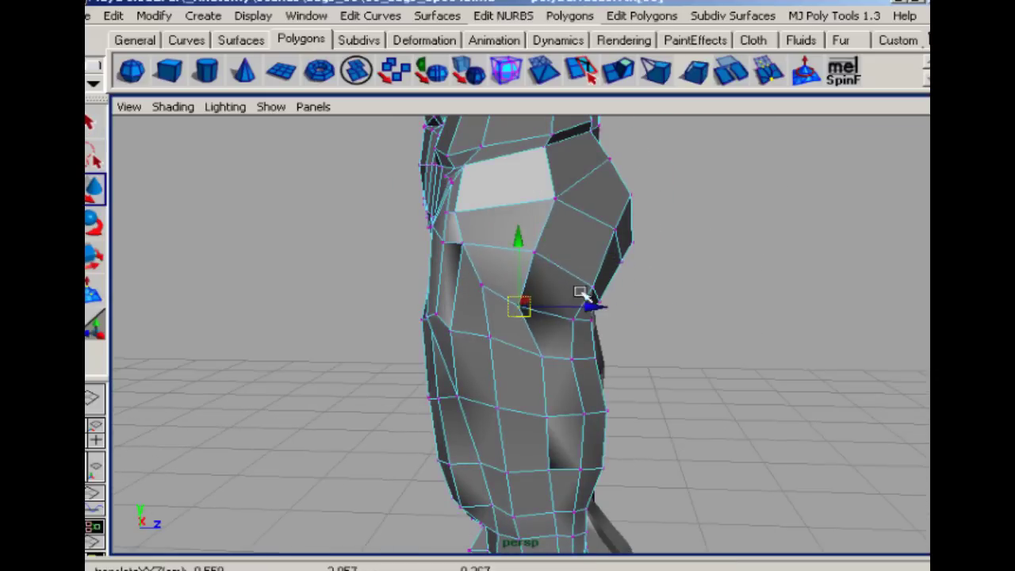
Shift the two vertices at the outer end of the buttock crease forward and slightly up.
{"action": "left_click", "coordinate": [591, 288]}
{"action": "left_click_drag", "start_coordinate": [593, 287], "coordinate": [572, 275]}
{"action": "left_click", "coordinate": [571, 318]}
{"action": "left_click_drag", "start_coordinate": [571, 320], "coordinate": [552, 311]}
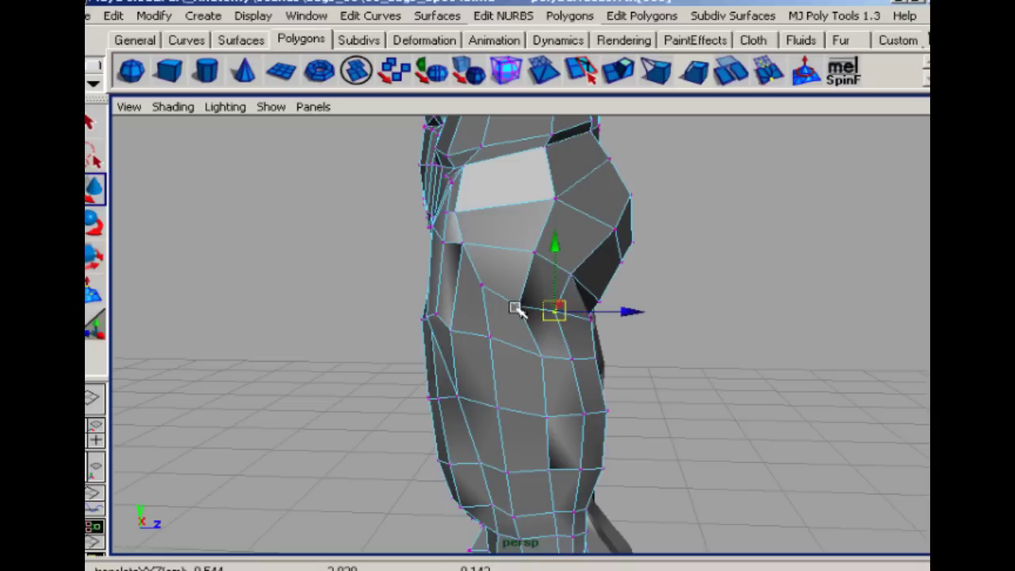
Adjust the upper and lower vertices around the outer hip hollow to round out its outline.
{"action": "left_click", "coordinate": [482, 286]}
{"action": "left_click_drag", "start_coordinate": [482, 286], "coordinate": [529, 251]}
{"action": "left_click", "coordinate": [394, 292]}
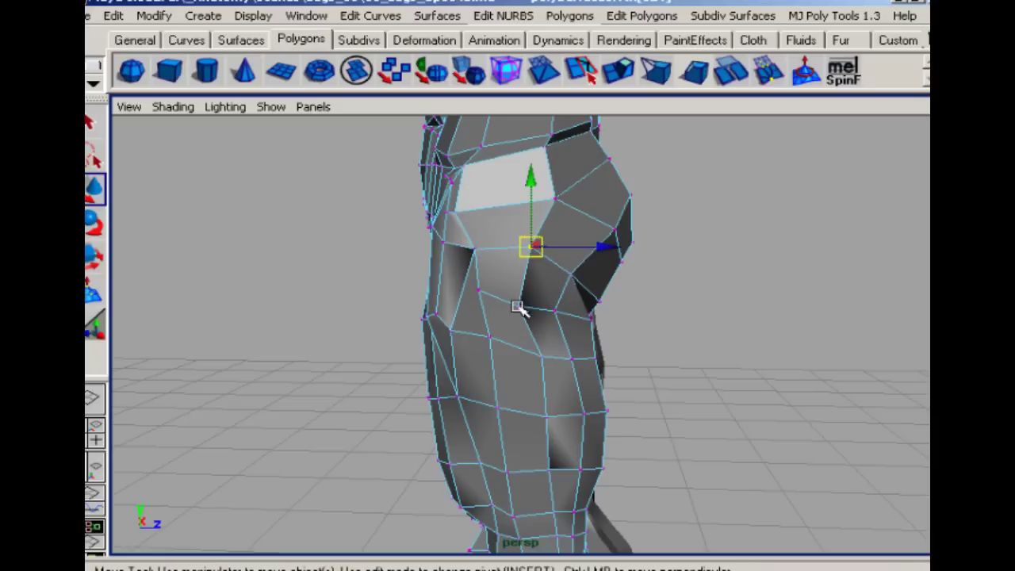
{"action": "left_click", "coordinate": [518, 306]}
{"action": "left_click_drag", "start_coordinate": [512, 311], "coordinate": [510, 318]}
{"action": "left_click", "coordinate": [387, 337]}
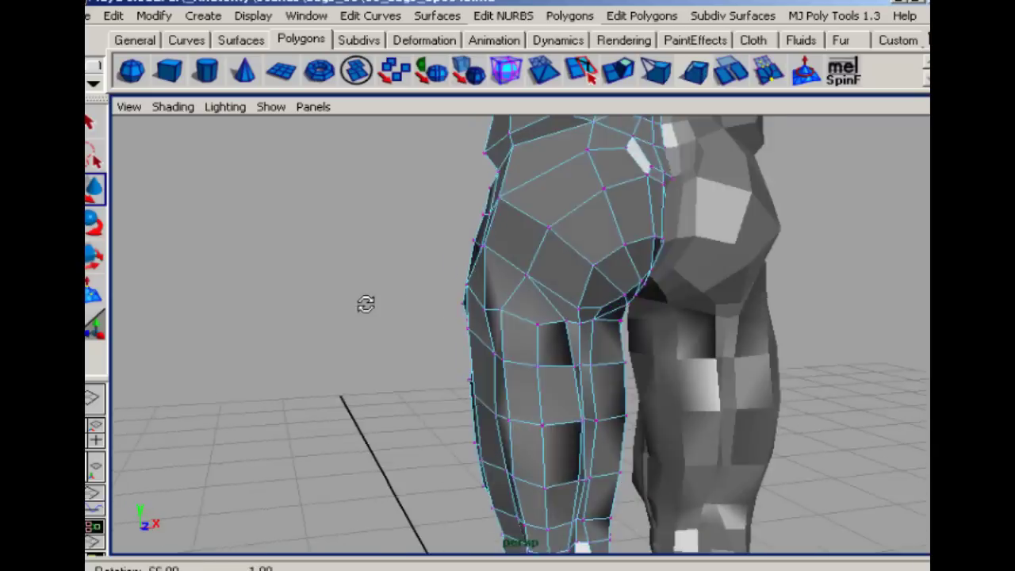
Spin the two selected faces below the outer buttock to redirect the edge between them.
{"action": "left_click", "coordinate": [547, 296]}
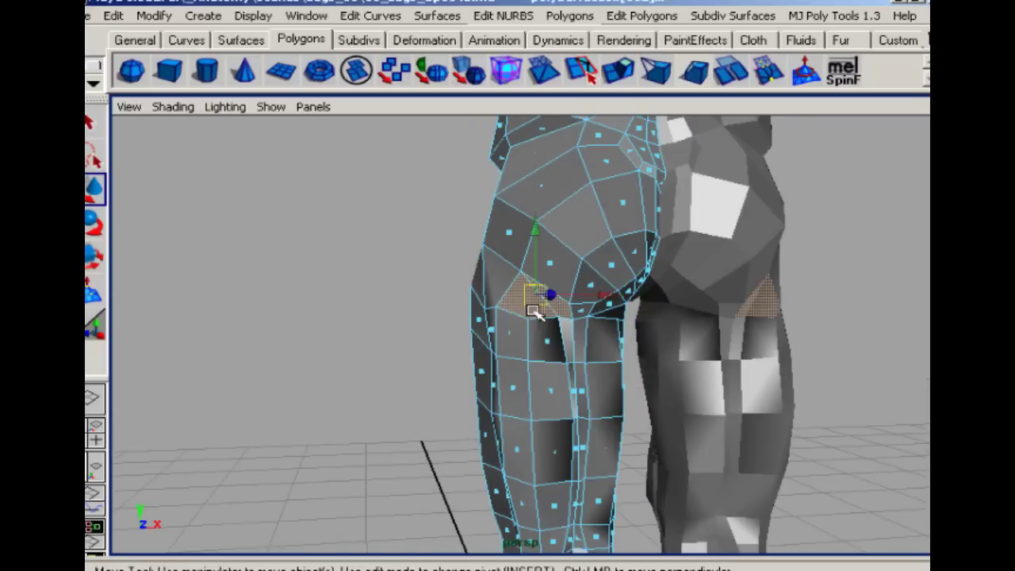
{"action": "left_click_drag", "start_coordinate": [465, 308], "coordinate": [472, 315], "text": "alt"}
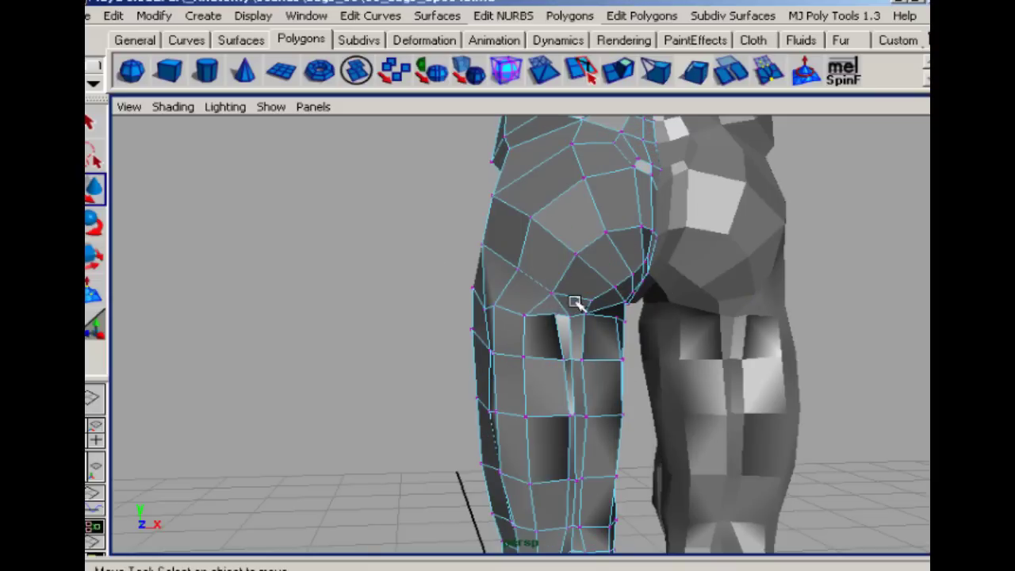
{"action": "right_click_drag", "start_coordinate": [575, 302], "coordinate": [576, 306]}
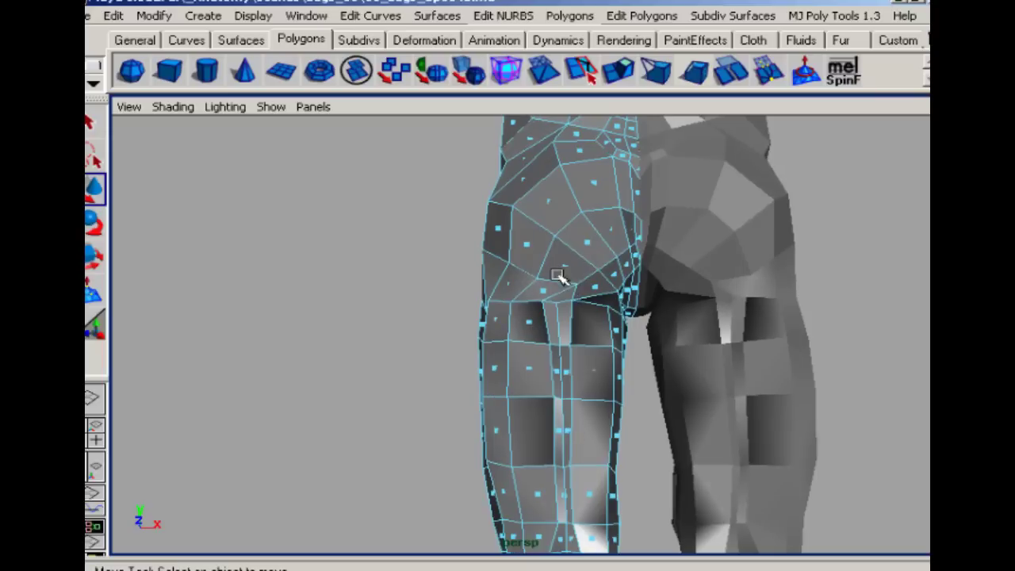
Fine-tune the vertices along the buttock crease and at the lower rim of the outer hip hollow.
{"action": "right_click_drag", "start_coordinate": [559, 281], "coordinate": [523, 292]}
{"action": "left_click_drag", "start_coordinate": [525, 291], "coordinate": [589, 277]}
{"action": "left_click", "coordinate": [554, 238]}
{"action": "left_click_drag", "start_coordinate": [555, 238], "coordinate": [497, 267]}
{"action": "left_click", "coordinate": [507, 266]}
{"action": "left_click_drag", "start_coordinate": [508, 264], "coordinate": [698, 317], "text": "alt"}
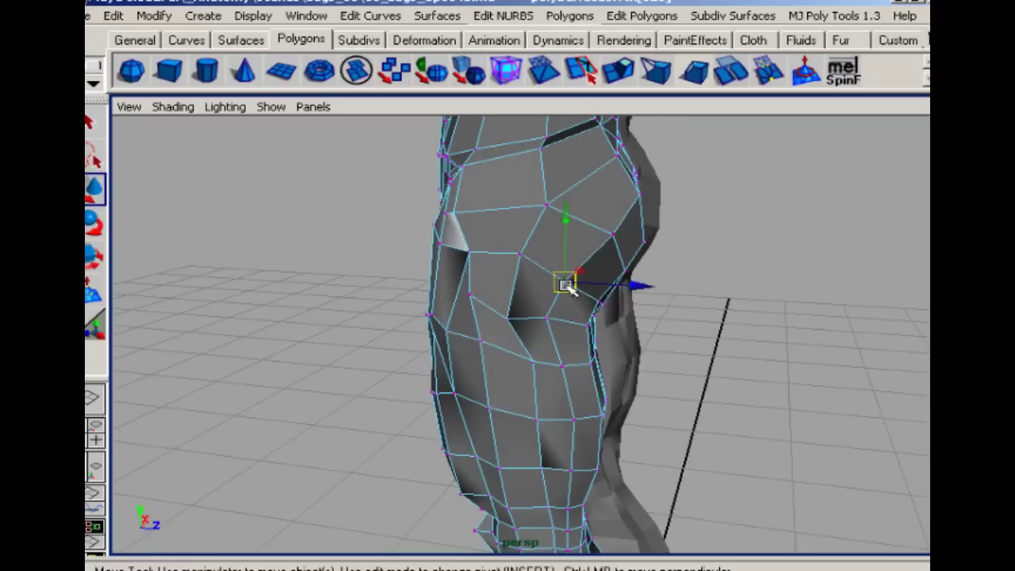
{"action": "left_click", "coordinate": [506, 320]}
Extrude the two faces of the outer hip hollow, scale them down slightly and push them inward.
{"action": "left_click_drag", "start_coordinate": [357, 336], "coordinate": [539, 285], "text": "alt"}
{"action": "right_click_drag", "start_coordinate": [540, 285], "coordinate": [544, 331]}
{"action": "left_click", "coordinate": [505, 278]}
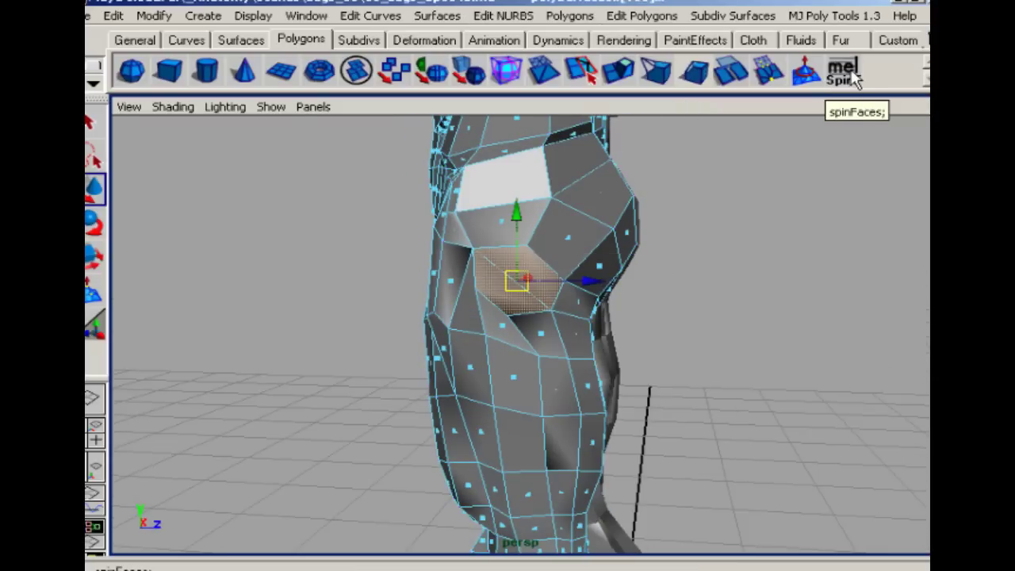
{"action": "key", "text": "t"}
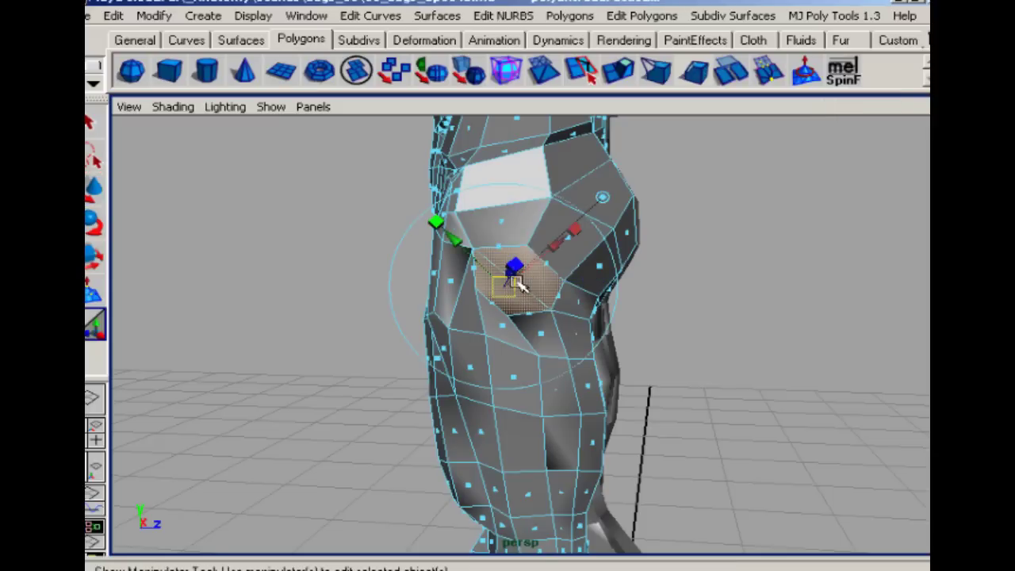
{"action": "key", "text": "r"}
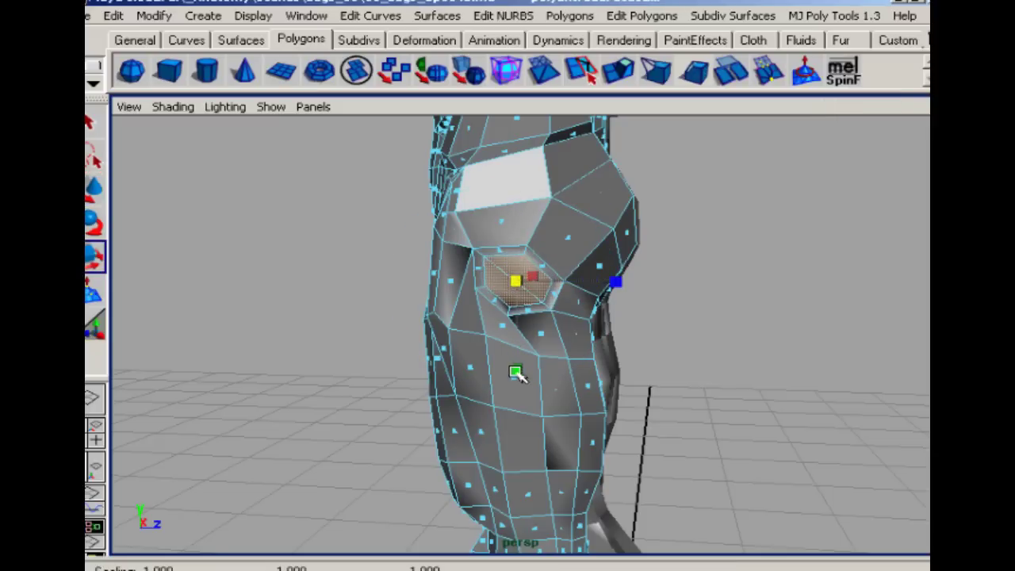
{"action": "left_click_drag", "start_coordinate": [430, 264], "coordinate": [403, 291], "text": "alt"}
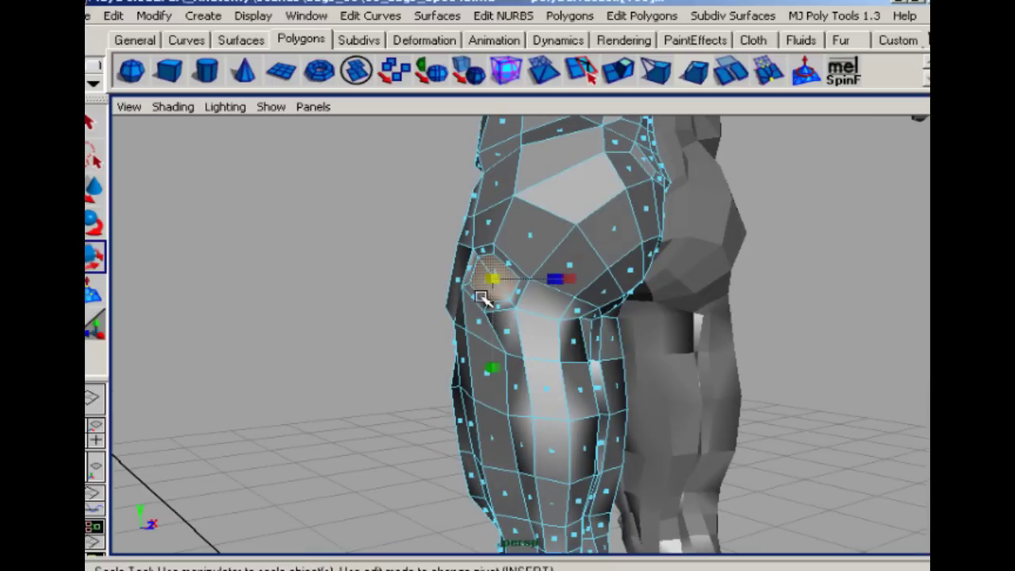
{"action": "left_click_drag", "start_coordinate": [558, 298], "coordinate": [507, 312], "text": "alt"}
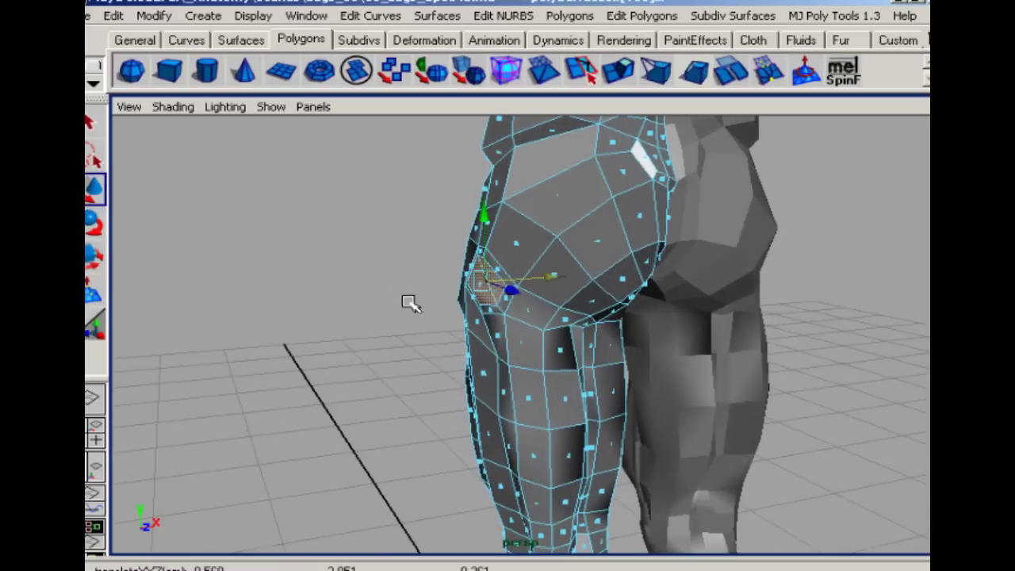
Raise the rear and front vertices of the side hip face above the hollow.
{"action": "left_click_drag", "start_coordinate": [409, 302], "coordinate": [557, 269], "text": "alt"}
{"action": "right_click_drag", "start_coordinate": [559, 268], "coordinate": [527, 267]}
{"action": "left_click_drag", "start_coordinate": [537, 290], "coordinate": [488, 264], "text": "alt"}
{"action": "left_click_drag", "start_coordinate": [539, 288], "coordinate": [606, 285], "text": "alt"}
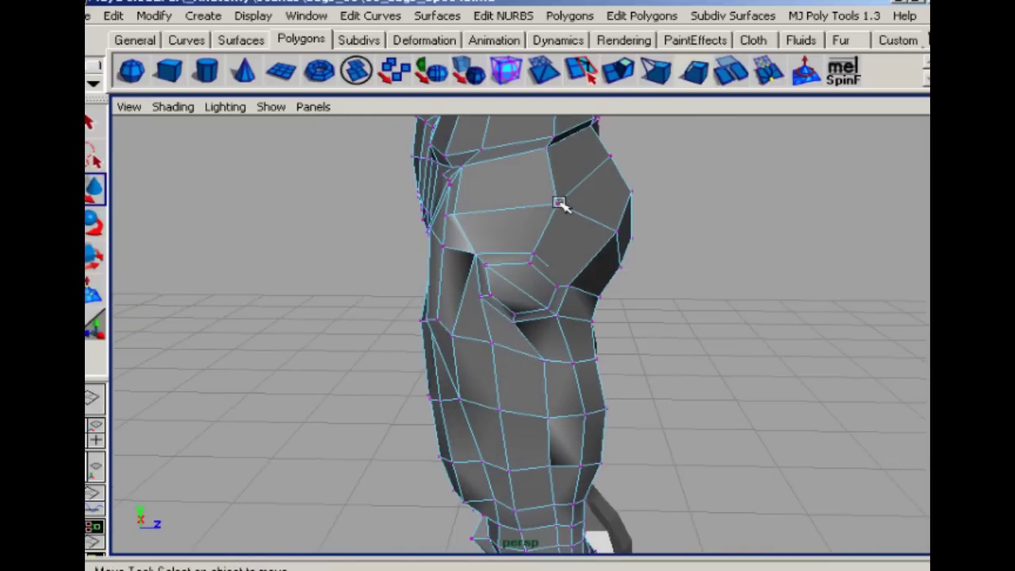
{"action": "left_click", "coordinate": [552, 168]}
{"action": "left_click", "coordinate": [455, 214]}
{"action": "left_click_drag", "start_coordinate": [457, 213], "coordinate": [457, 201]}
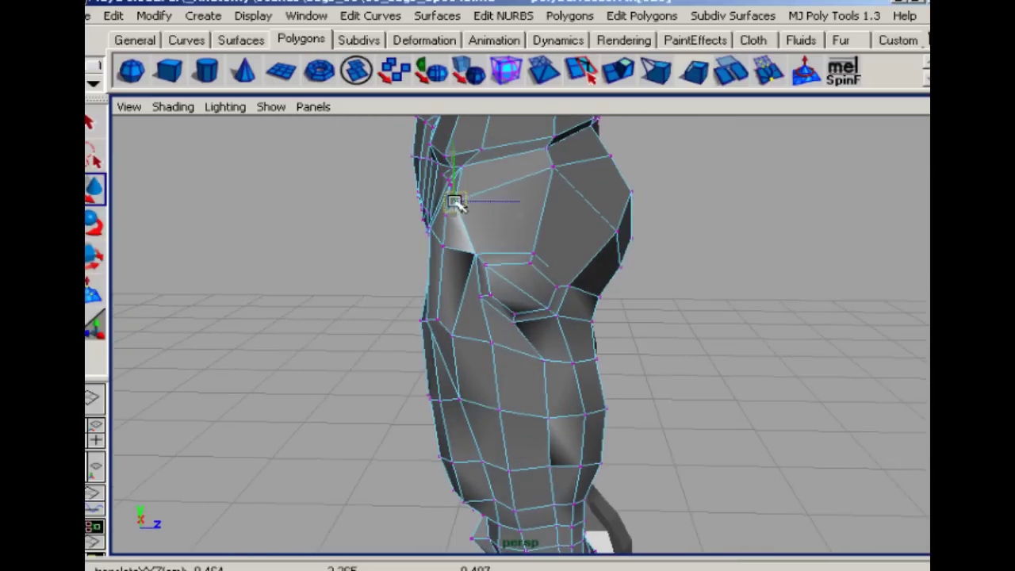
Raise the vertex on the upper back of the buttock toward the waist crease.
{"action": "left_click_drag", "start_coordinate": [567, 238], "coordinate": [446, 274], "text": "alt"}
{"action": "left_click", "coordinate": [606, 189]}
{"action": "left_click_drag", "start_coordinate": [608, 190], "coordinate": [608, 165]}
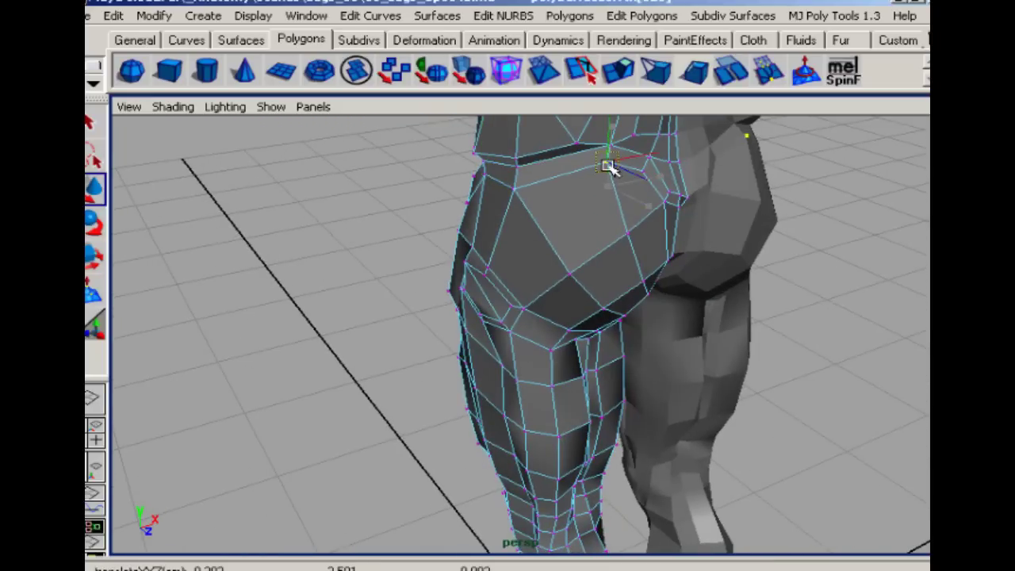
{"action": "left_click_drag", "start_coordinate": [519, 239], "coordinate": [487, 260], "text": "alt"}
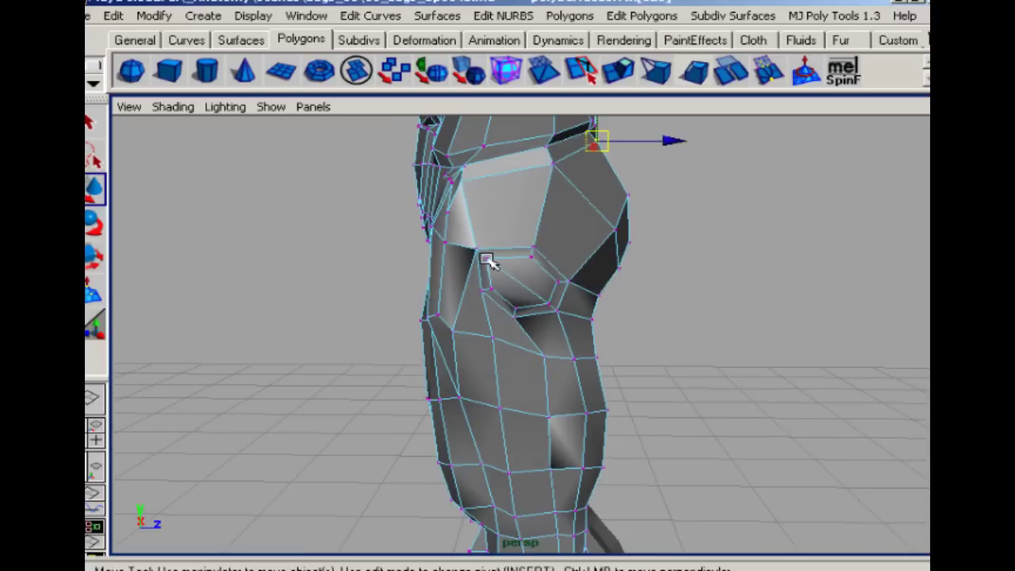
{"action": "left_click", "coordinate": [494, 263]}
Extrude the two faces on the side of the hip above the hollow and scale them down into an inset.
{"action": "right_click_drag", "start_coordinate": [518, 163], "coordinate": [518, 209]}
{"action": "left_click", "coordinate": [509, 167]}
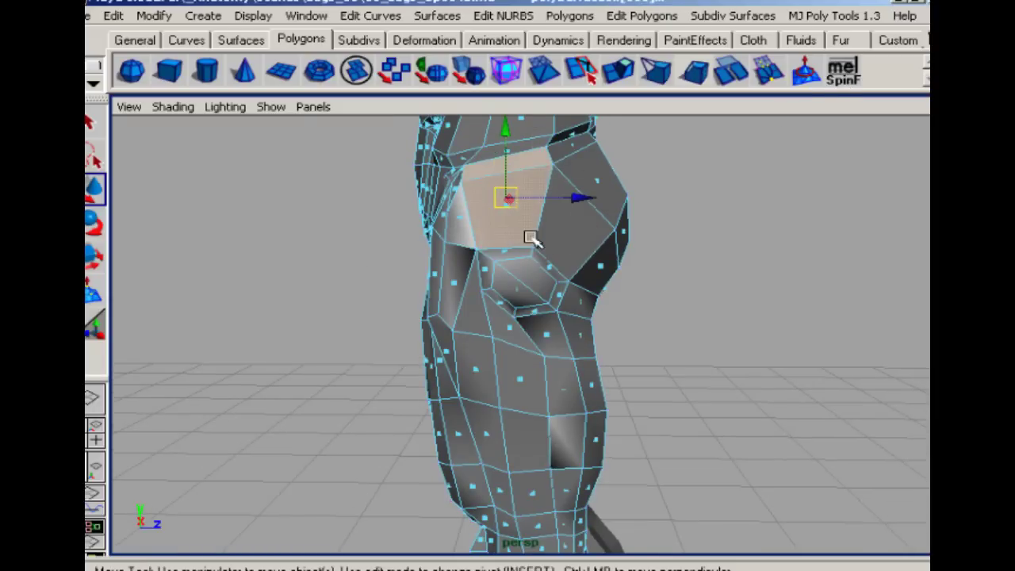
{"action": "left_click_drag", "start_coordinate": [526, 233], "coordinate": [541, 334], "text": "alt"}
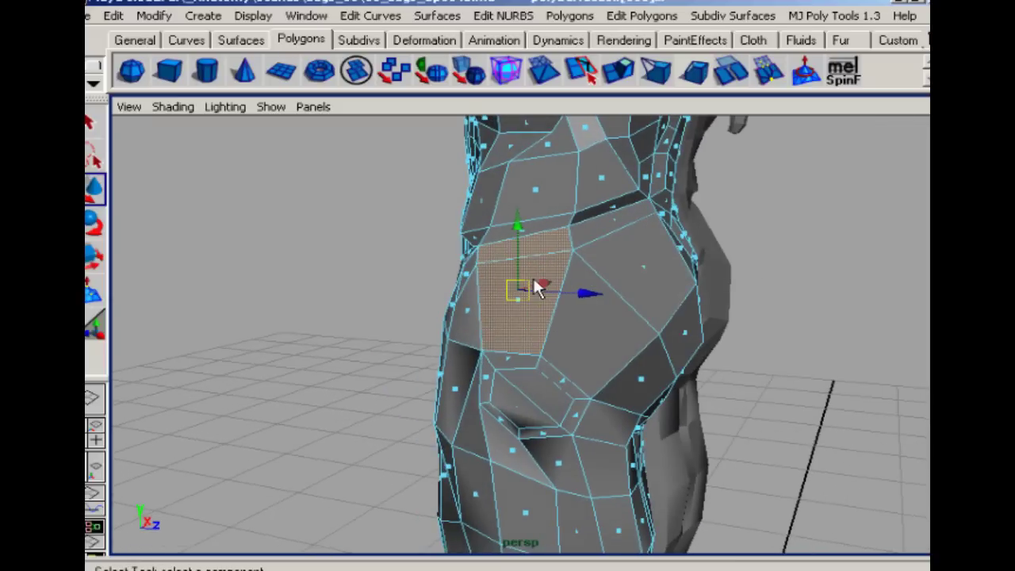
{"action": "key", "text": "e"}
{"action": "key", "text": "w"}
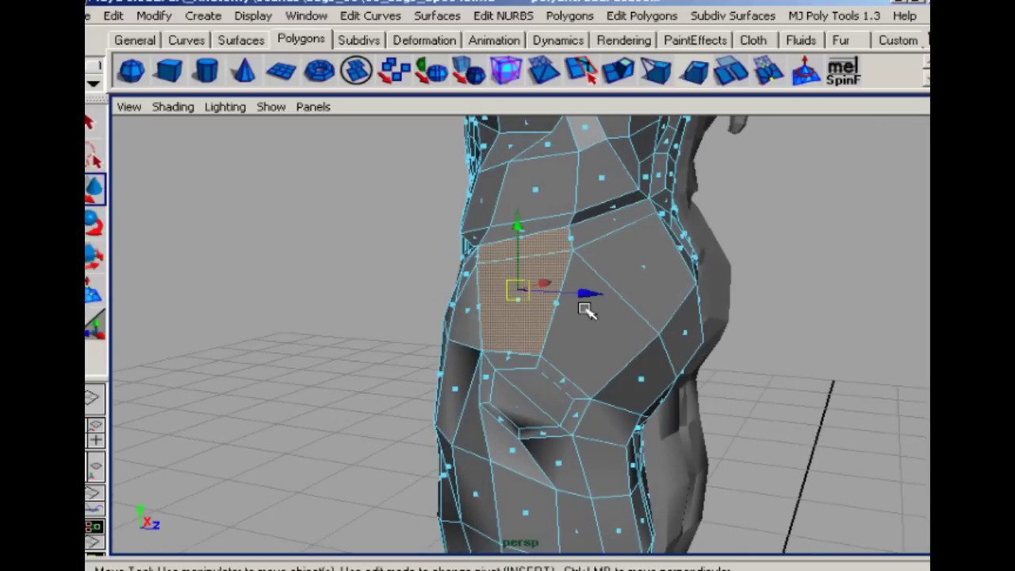
{"action": "left_click_drag", "start_coordinate": [586, 308], "coordinate": [643, 290], "text": "alt"}
{"action": "key", "text": "r"}
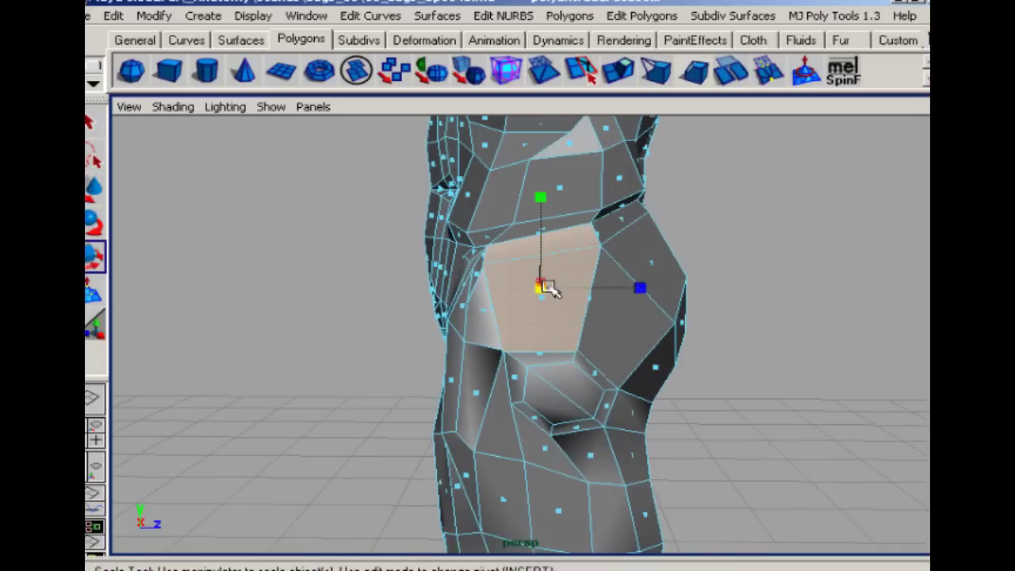
{"action": "mouse_move", "coordinate": [548, 292]}
{"action": "left_mouse_down", "text": "alt"}
{"action": "mouse_move", "coordinate": [569, 310]}
{"action": "mouse_move", "coordinate": [536, 295]}
{"action": "left_mouse_up", "text": "alt"}
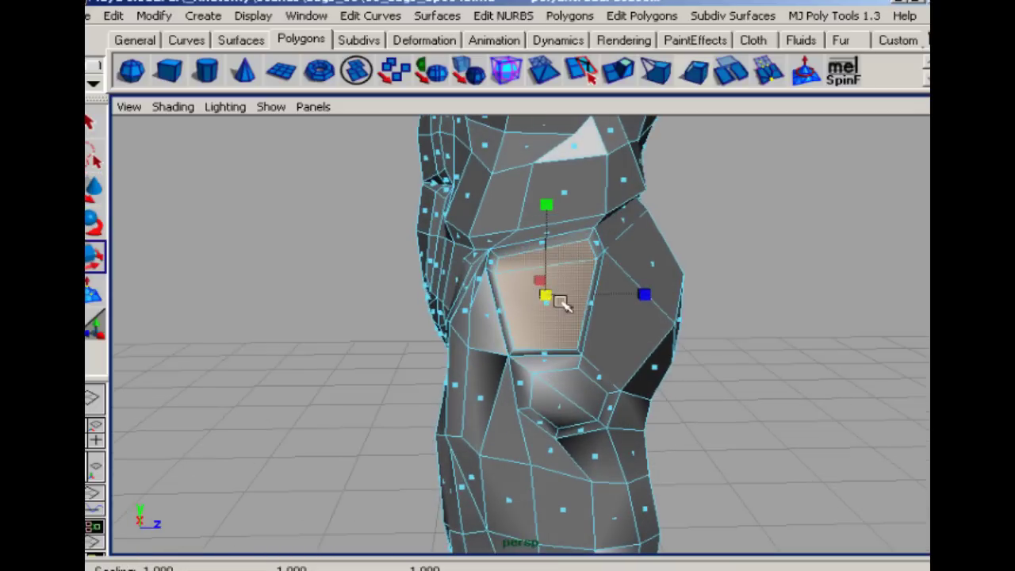
{"action": "left_click_drag", "start_coordinate": [607, 299], "coordinate": [539, 296], "text": "alt"}
Raise the lower edge of the side hip inset above the hollow.
{"action": "left_click", "coordinate": [351, 277]}
{"action": "right_click_drag", "start_coordinate": [508, 336], "coordinate": [505, 305]}
{"action": "left_click", "coordinate": [507, 346]}
{"action": "key", "text": "w"}
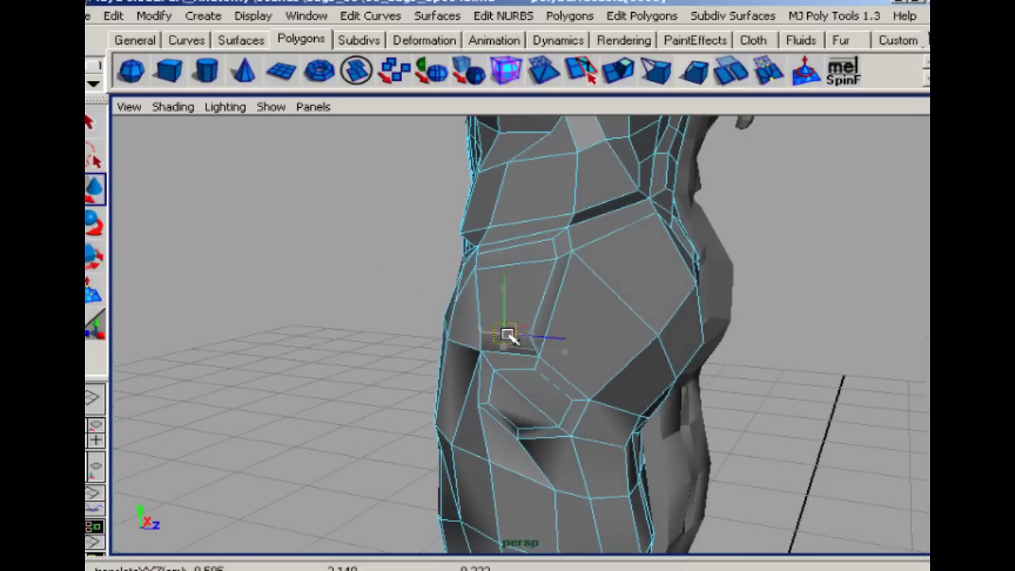
{"action": "left_click_drag", "start_coordinate": [507, 335], "coordinate": [571, 265], "text": "alt"}
Reposition the short corner edges and the front corner vertex along the upper border of the side hip inset.
{"action": "left_click", "coordinate": [586, 237]}
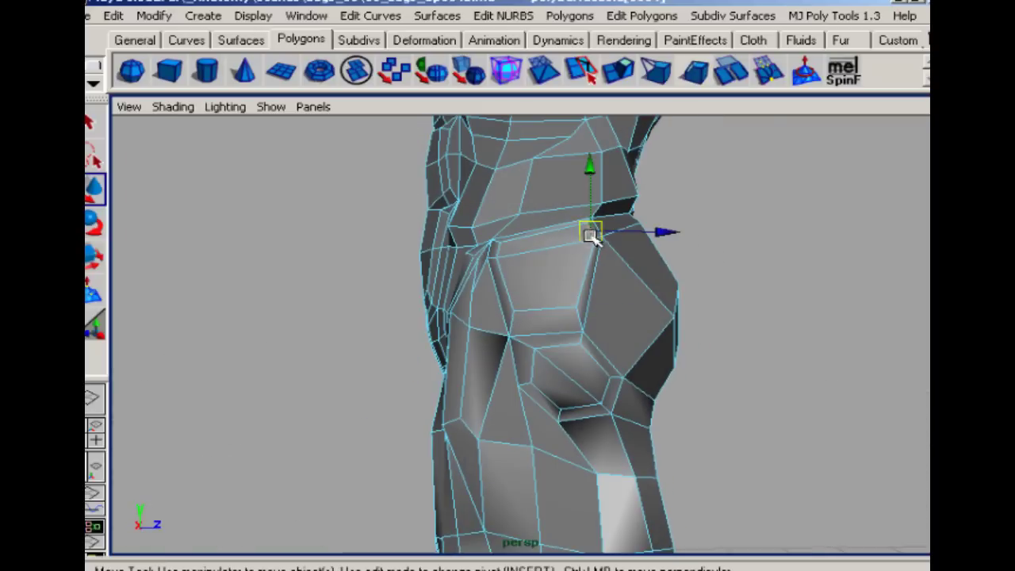
{"action": "left_click", "coordinate": [498, 247]}
{"action": "left_click_drag", "start_coordinate": [499, 249], "coordinate": [510, 251]}
{"action": "left_click_drag", "start_coordinate": [545, 303], "coordinate": [760, 288], "text": "alt"}
{"action": "left_click", "coordinate": [398, 307]}
{"action": "left_click", "coordinate": [542, 265]}
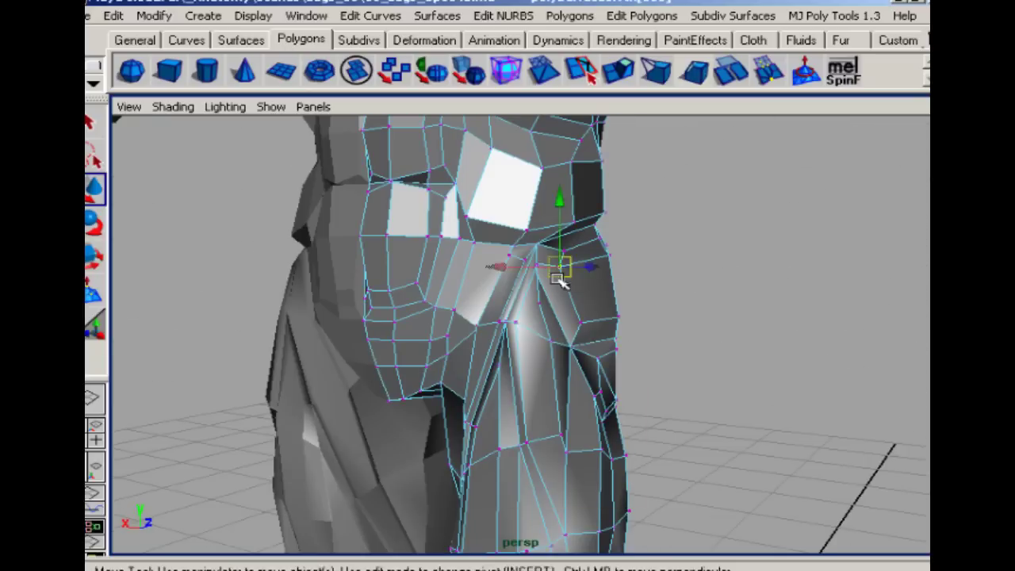
{"action": "left_click_drag", "start_coordinate": [542, 266], "coordinate": [517, 270], "text": "alt"}
Extrude the three upper buttock faces reaching around to the hip and scale them down slightly into an inset.
{"action": "left_click_drag", "start_coordinate": [379, 296], "coordinate": [574, 303], "text": "alt"}
{"action": "right_click_drag", "start_coordinate": [589, 295], "coordinate": [592, 319]}
{"action": "left_click", "coordinate": [592, 298]}
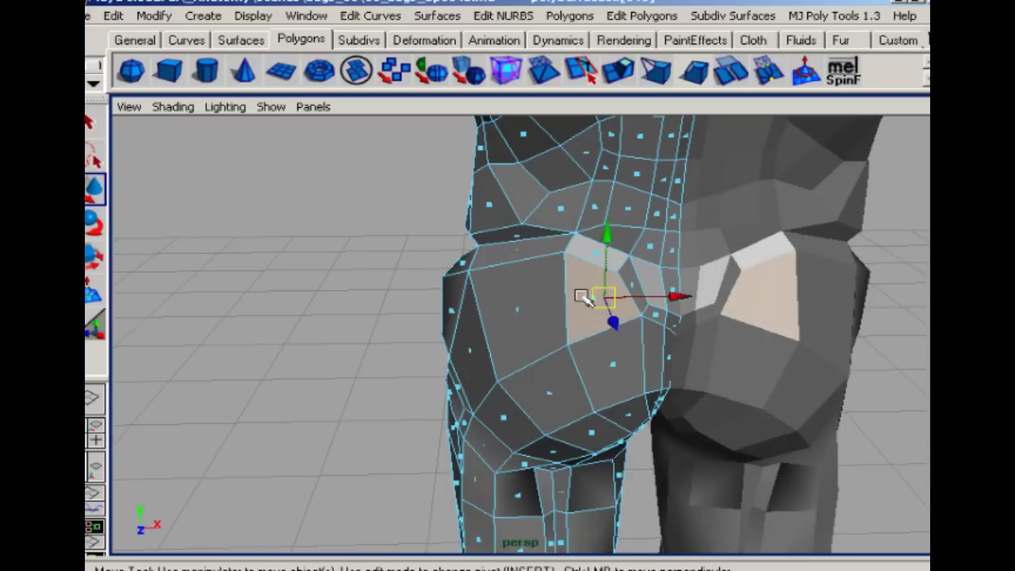
{"action": "left_click", "coordinate": [517, 310], "text": "shift"}
{"action": "left_click_drag", "start_coordinate": [442, 369], "coordinate": [608, 344], "text": "alt"}
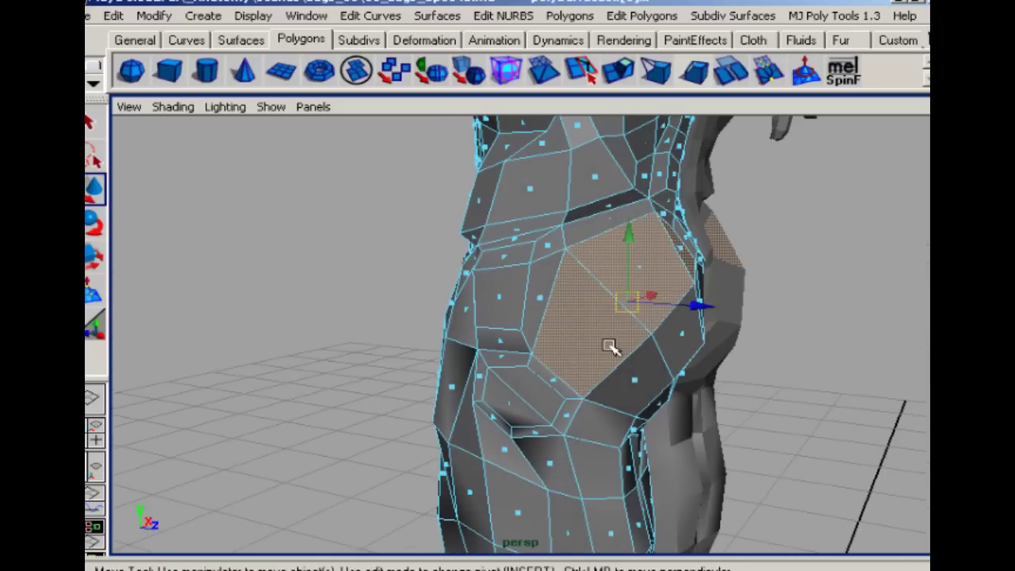
{"action": "key", "text": "t"}
{"action": "left_click_drag", "start_coordinate": [685, 330], "coordinate": [464, 344], "text": "alt"}
{"action": "key", "text": "r"}
{"action": "left_click_drag", "start_coordinate": [536, 318], "coordinate": [528, 321]}
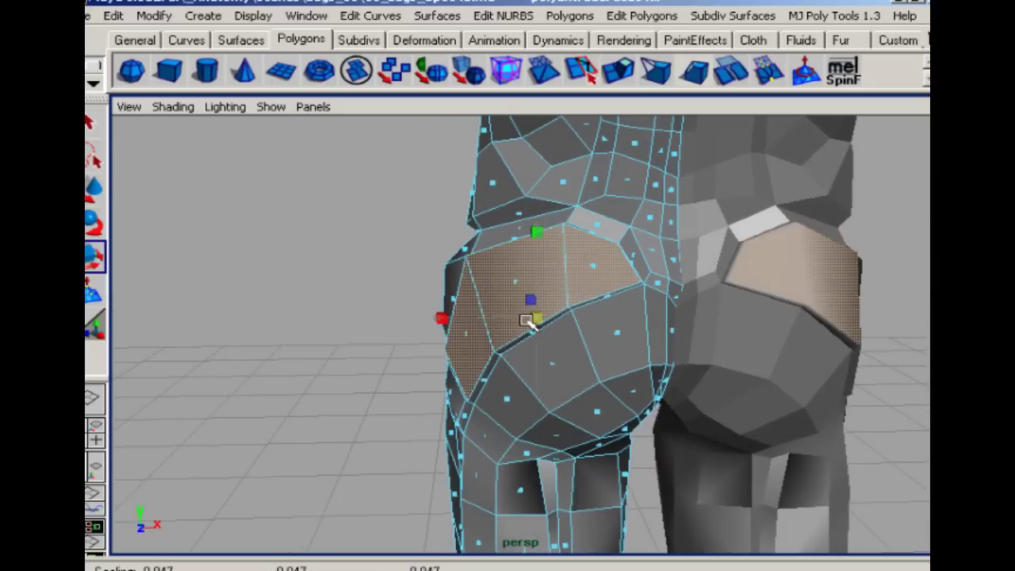
Move the lower border edges of the upper buttock inset upward to widen the band beneath it.
{"action": "left_click", "coordinate": [337, 330]}
{"action": "left_click_drag", "start_coordinate": [582, 307], "coordinate": [395, 337], "text": "alt"}
{"action": "right_click_drag", "start_coordinate": [583, 333], "coordinate": [581, 292]}
{"action": "left_click_drag", "start_coordinate": [581, 292], "coordinate": [572, 310], "text": "alt"}
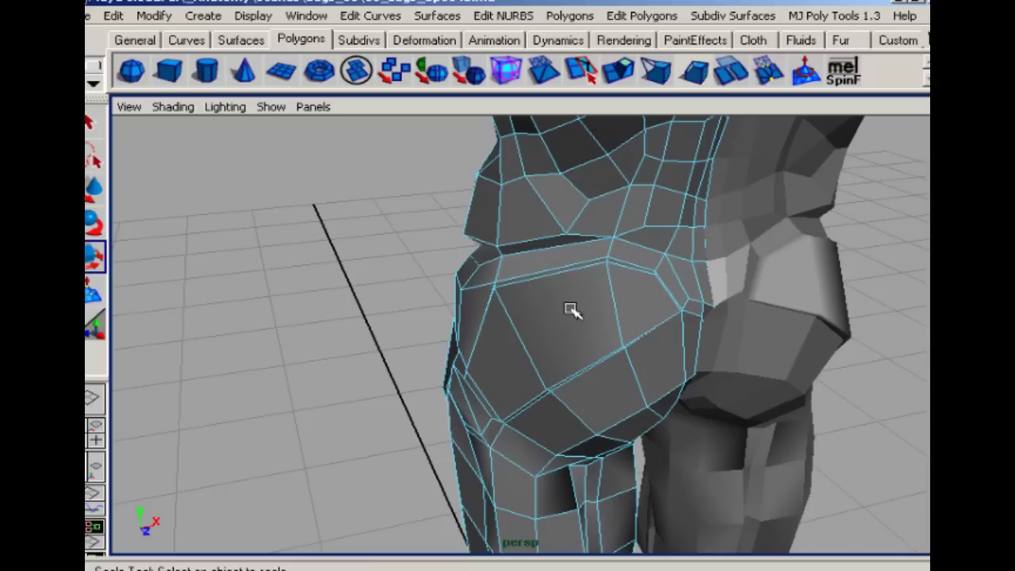
{"action": "key", "text": "w"}
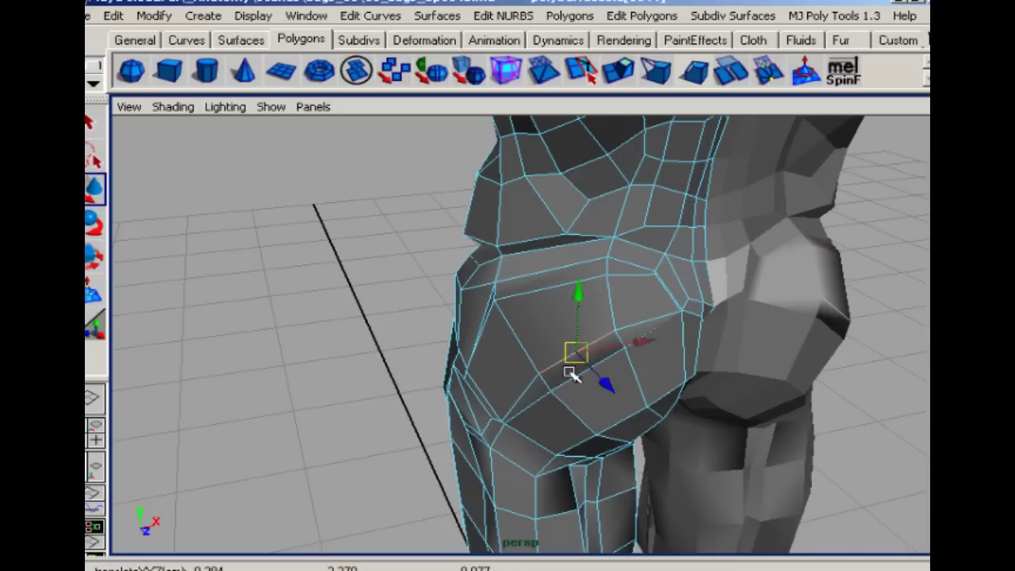
{"action": "mouse_move", "coordinate": [571, 374]}
{"action": "left_mouse_down", "text": "alt"}
{"action": "mouse_move", "coordinate": [673, 319]}
{"action": "mouse_move", "coordinate": [580, 389]}
{"action": "left_mouse_up", "text": "alt"}
Reposition the outer lower corner vertex and the inner vertices of the upper buttock inset.
{"action": "right_click_drag", "start_coordinate": [579, 349], "coordinate": [517, 344]}
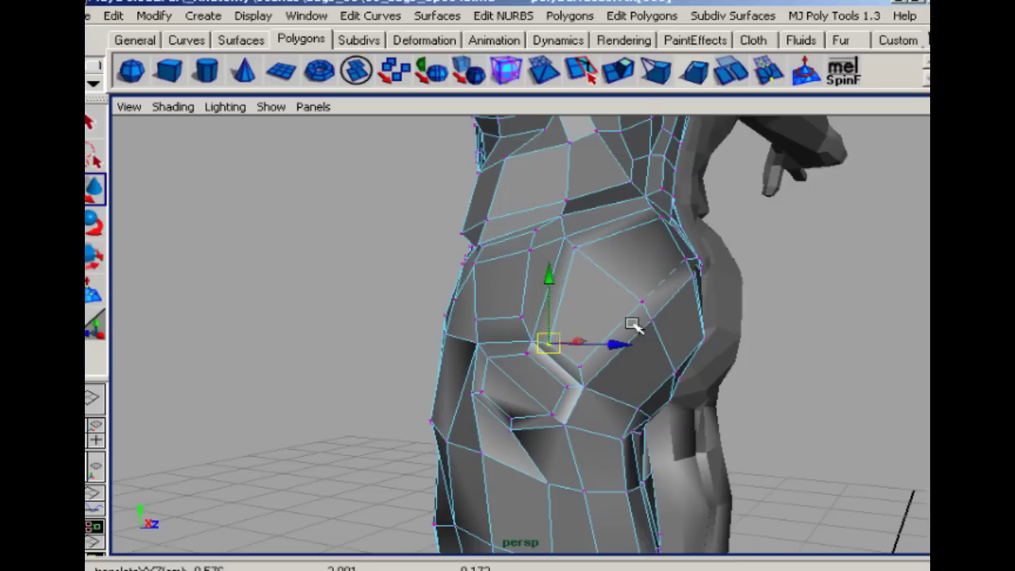
{"action": "left_click_drag", "start_coordinate": [632, 325], "coordinate": [469, 343], "text": "alt"}
{"action": "left_click", "coordinate": [547, 274]}
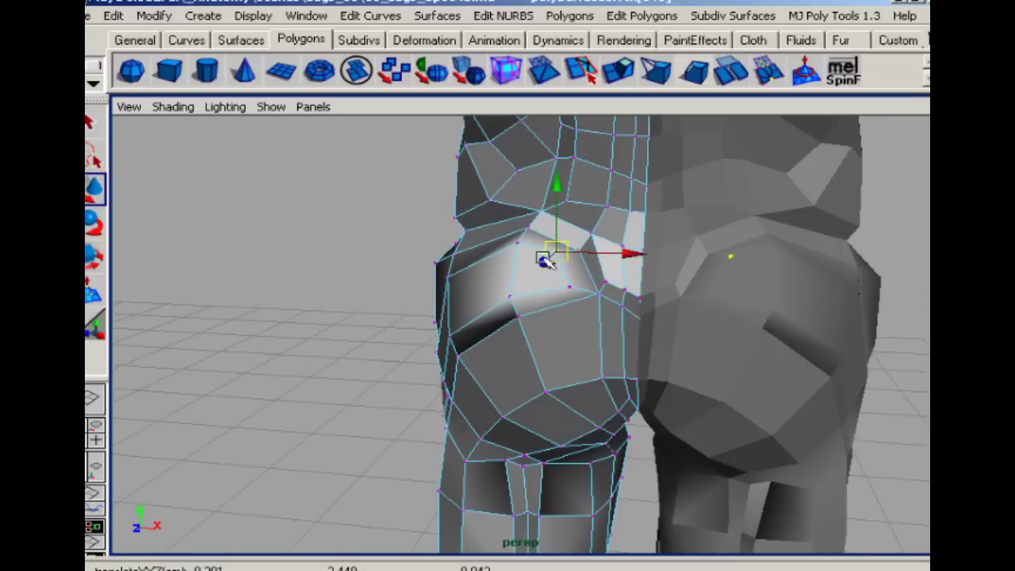
{"action": "left_click_drag", "start_coordinate": [544, 260], "coordinate": [584, 295], "text": "alt"}
{"action": "left_click", "coordinate": [697, 276]}
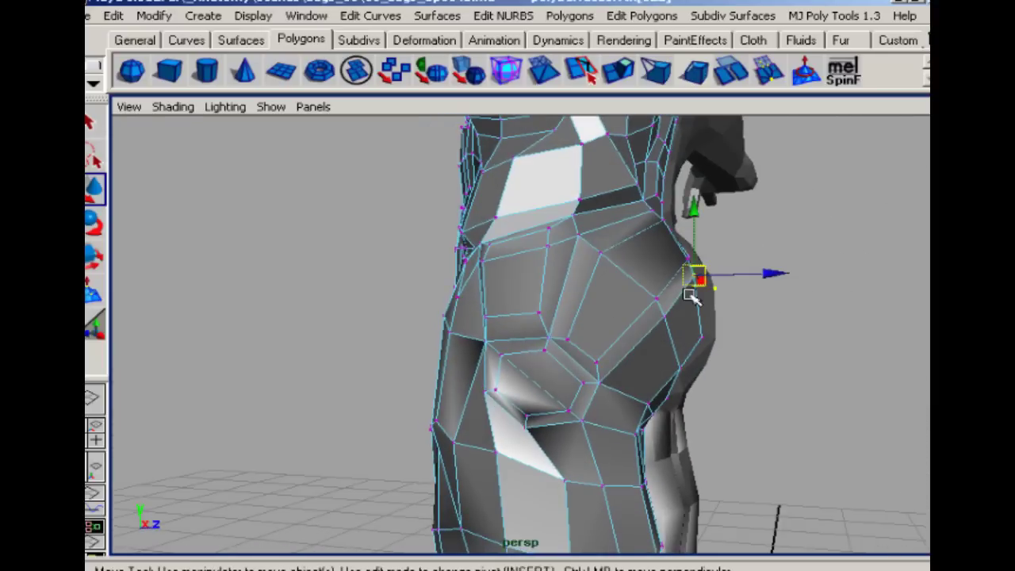
{"action": "left_click", "coordinate": [660, 317]}
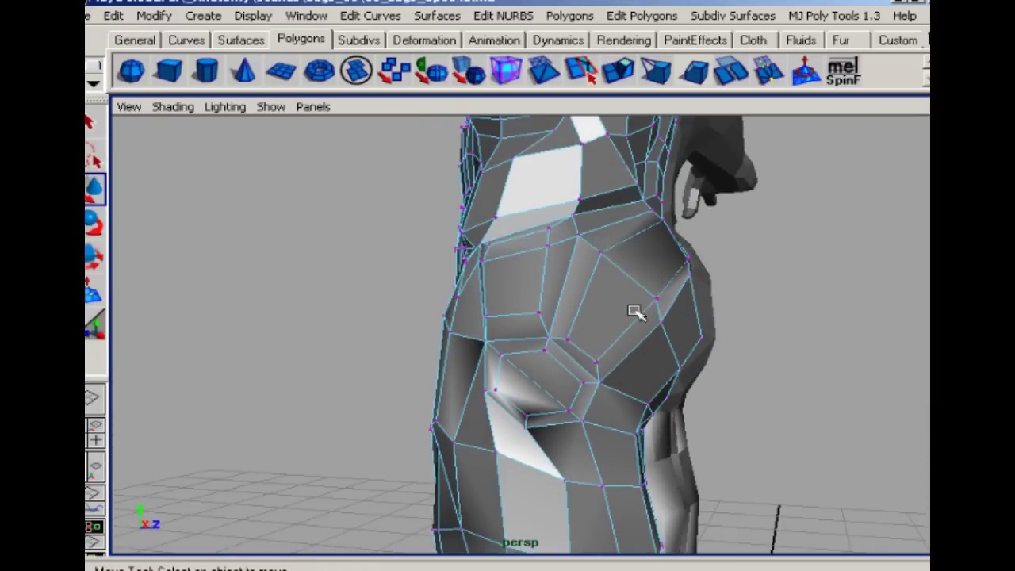
Shift the outer thigh vertices below the hip hollow slightly forward to even out the face columns.
{"action": "mouse_move", "coordinate": [639, 310]}
{"action": "left_mouse_down", "text": "alt"}
{"action": "mouse_move", "coordinate": [585, 294]}
{"action": "mouse_move", "coordinate": [390, 340]}
{"action": "mouse_move", "coordinate": [403, 268]}
{"action": "mouse_move", "coordinate": [562, 370]}
{"action": "mouse_move", "coordinate": [417, 317]}
{"action": "mouse_move", "coordinate": [601, 313]}
{"action": "mouse_move", "coordinate": [600, 302]}
{"action": "mouse_move", "coordinate": [548, 315]}
{"action": "mouse_move", "coordinate": [634, 311]}
{"action": "left_mouse_up", "text": "alt"}
{"action": "right_click_drag", "start_coordinate": [573, 330], "coordinate": [573, 352]}
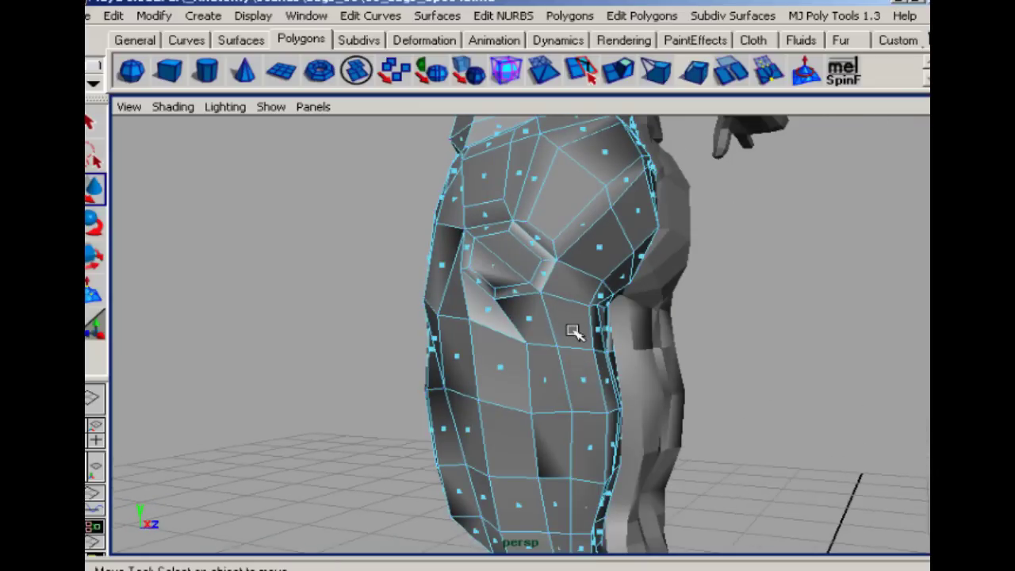
{"action": "left_click_drag", "start_coordinate": [582, 352], "coordinate": [558, 332], "text": "alt"}
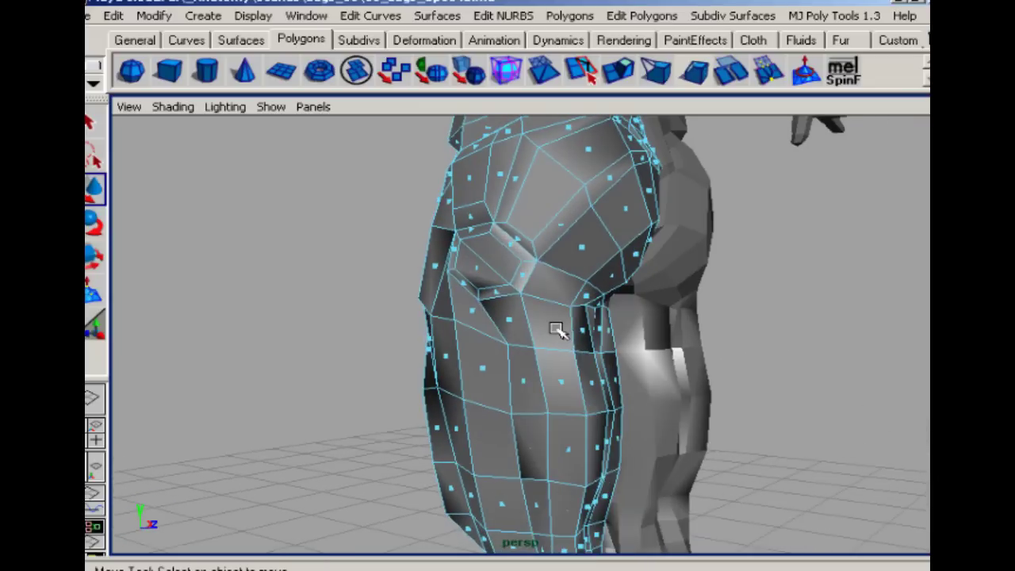
{"action": "left_click_drag", "start_coordinate": [636, 370], "coordinate": [733, 232], "text": "alt"}
{"action": "left_click_drag", "start_coordinate": [770, 311], "coordinate": [552, 347], "text": "alt"}
{"action": "key", "text": "F9"}
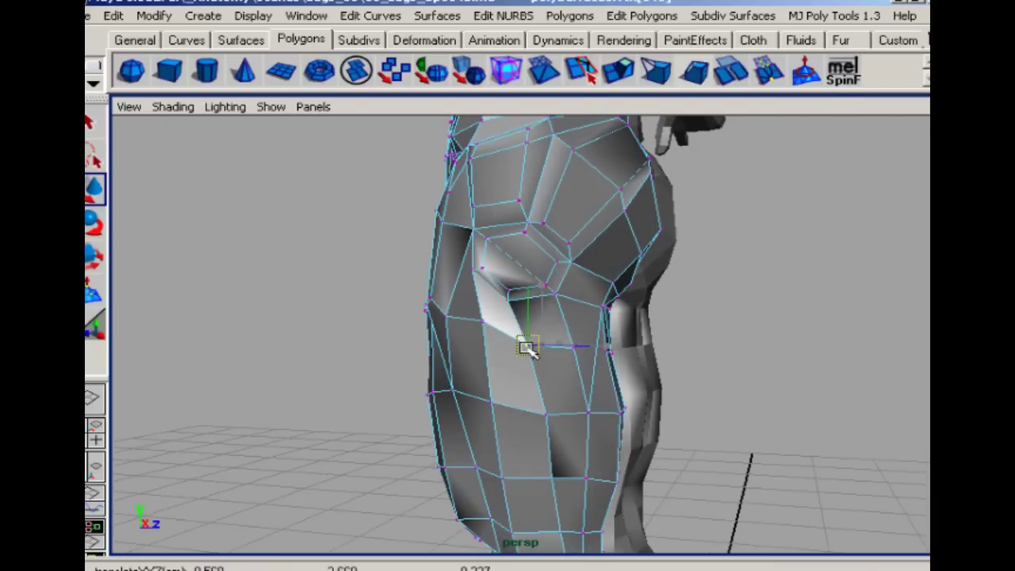
{"action": "left_click", "coordinate": [536, 413]}
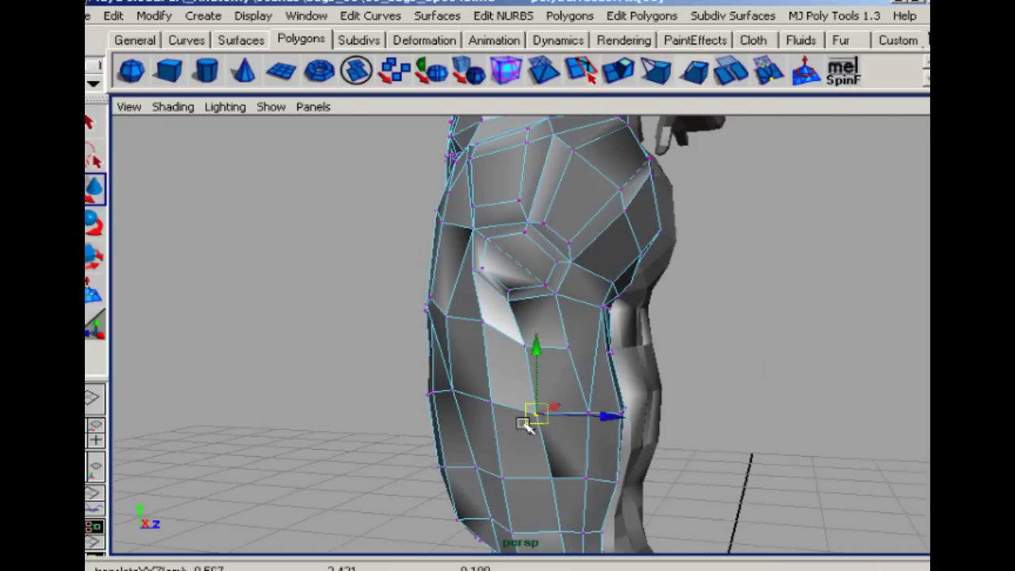
{"action": "left_click_drag", "start_coordinate": [525, 384], "coordinate": [564, 342], "text": "alt"}
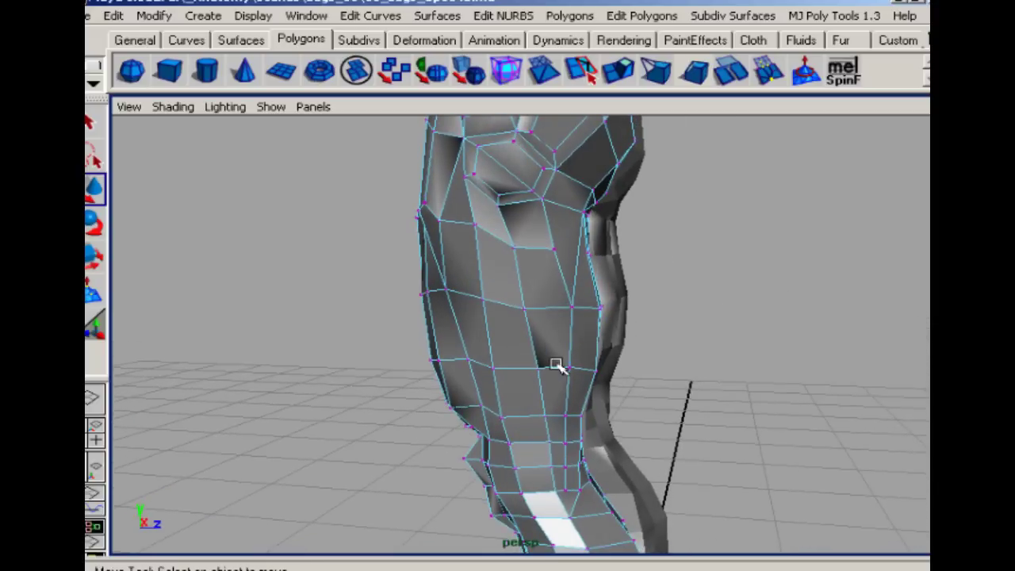
Spin the stacked face pairs on the outer leg just above the knee and reposition a nearby vertex.
{"action": "right_click_drag", "start_coordinate": [556, 364], "coordinate": [556, 400]}
{"action": "left_click", "coordinate": [550, 339]}
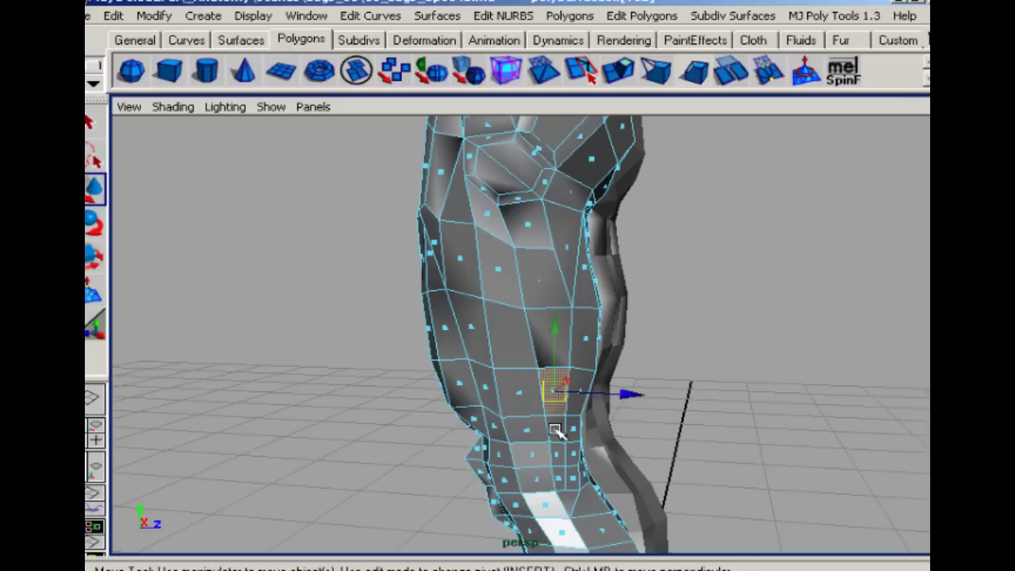
{"action": "left_click_drag", "start_coordinate": [552, 410], "coordinate": [547, 377], "text": "alt"}
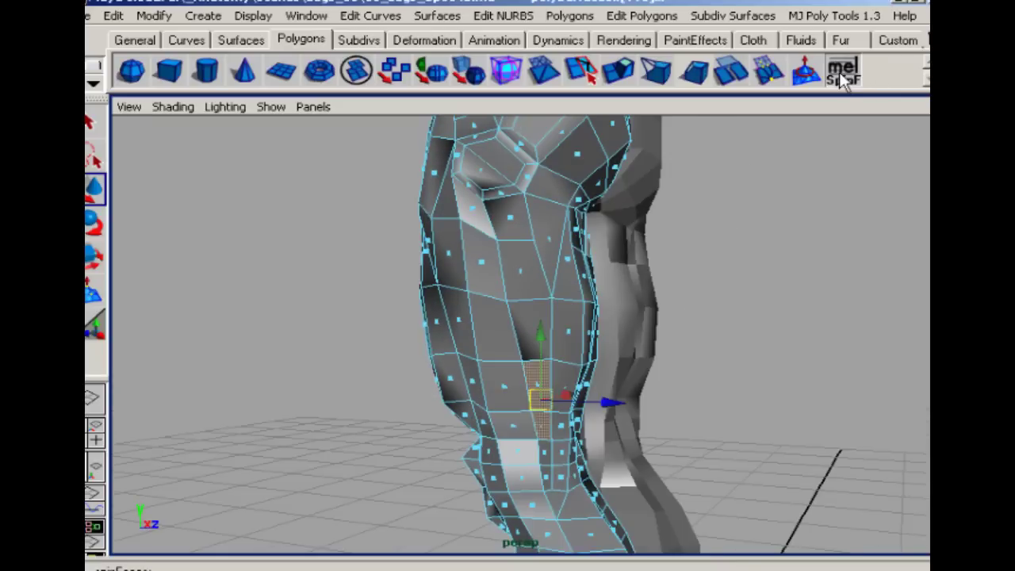
{"action": "left_click_drag", "start_coordinate": [692, 374], "coordinate": [638, 348], "text": "alt"}
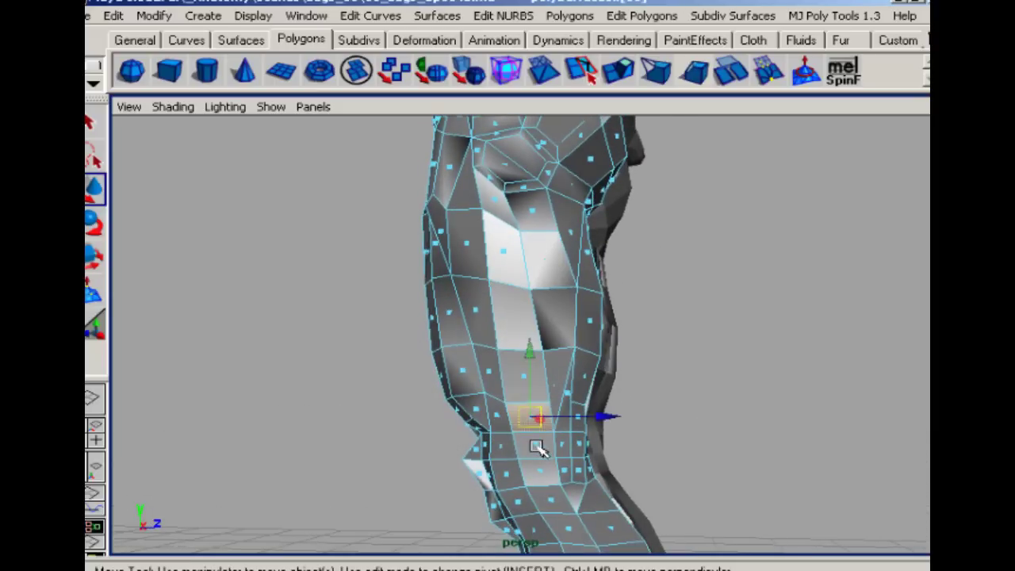
{"action": "right_click_drag", "start_coordinate": [550, 347], "coordinate": [503, 349]}
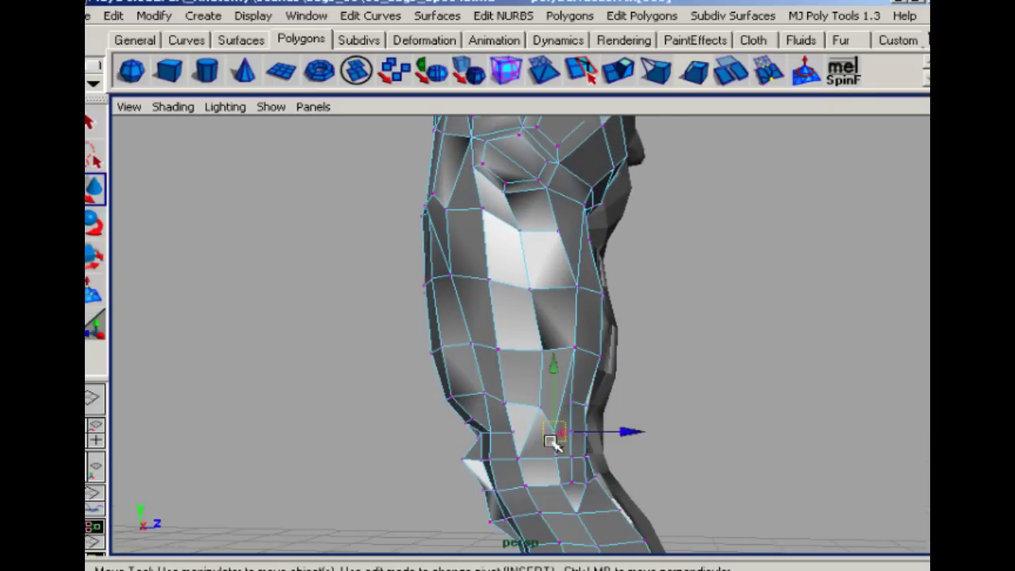
{"action": "left_click_drag", "start_coordinate": [563, 399], "coordinate": [546, 452], "text": "alt"}
Spin the two stacked faces on the outer front side of the knee.
{"action": "right_click_drag", "start_coordinate": [539, 344], "coordinate": [528, 389]}
{"action": "left_click_drag", "start_coordinate": [528, 389], "coordinate": [547, 381], "text": "alt"}
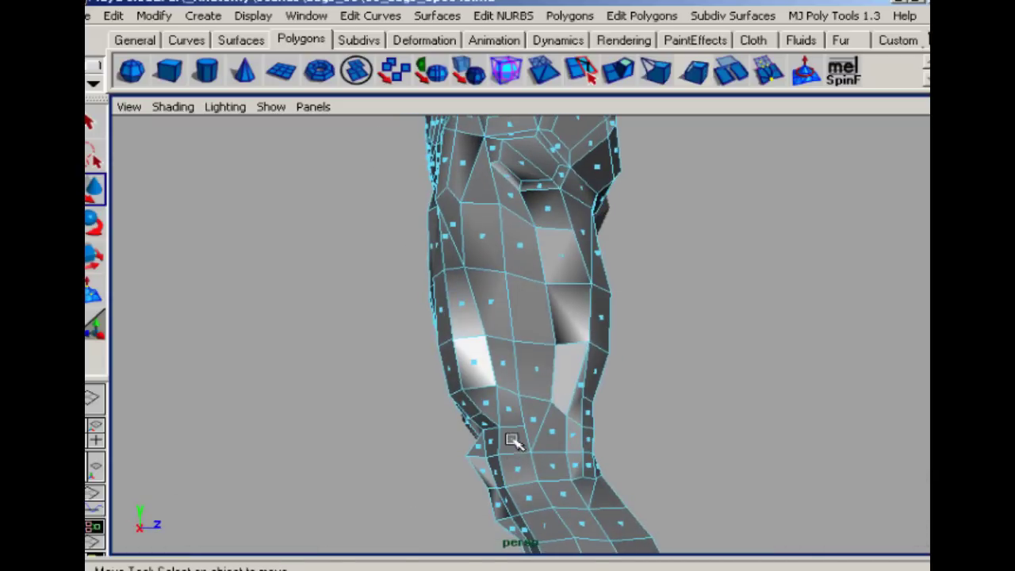
{"action": "left_click_drag", "start_coordinate": [519, 469], "coordinate": [511, 422], "text": "alt"}
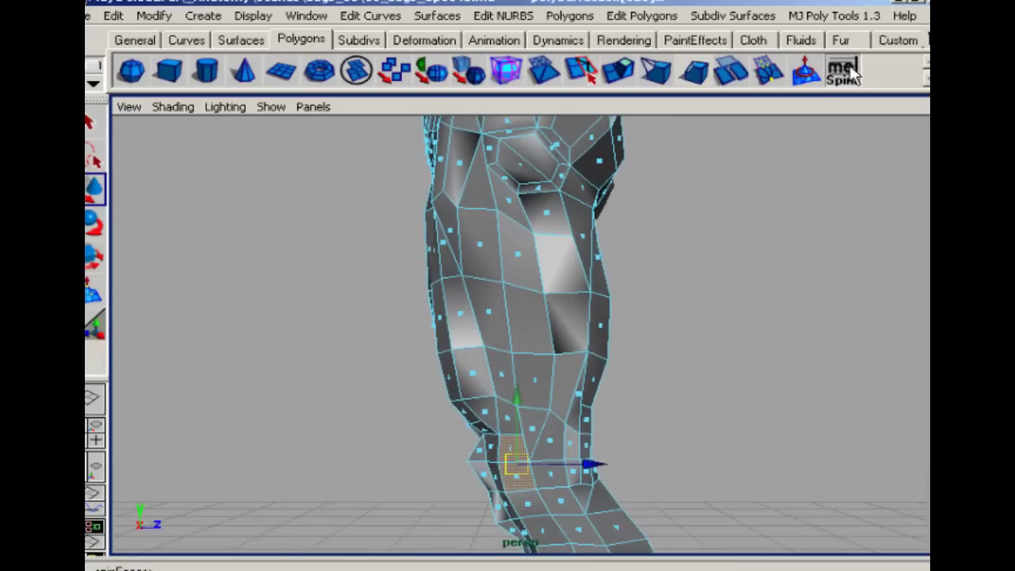
{"action": "left_click", "coordinate": [369, 411]}
{"action": "mouse_move", "coordinate": [404, 392]}
{"action": "left_mouse_down", "text": "alt"}
{"action": "mouse_move", "coordinate": [487, 378]}
{"action": "mouse_move", "coordinate": [532, 391]}
{"action": "mouse_move", "coordinate": [417, 373]}
{"action": "mouse_move", "coordinate": [412, 388]}
{"action": "left_mouse_up", "text": "alt"}
Reposition the vertices below the spun faces on the outer side of the knee.
{"action": "right_click_drag", "start_coordinate": [529, 432], "coordinate": [488, 428]}
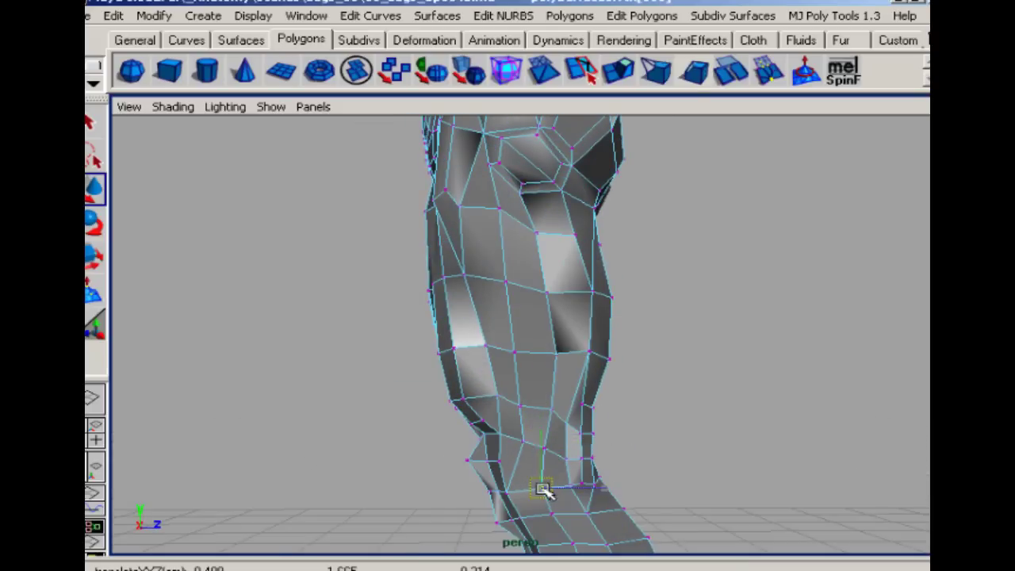
{"action": "left_click", "coordinate": [551, 515]}
{"action": "left_click", "coordinate": [428, 477]}
Select the band of faces running from the central crease across the buttock, below the upper inset, to the outer hip.
{"action": "left_click_drag", "start_coordinate": [428, 477], "coordinate": [564, 245], "text": "alt"}
{"action": "right_click_drag", "start_coordinate": [535, 196], "coordinate": [546, 241]}
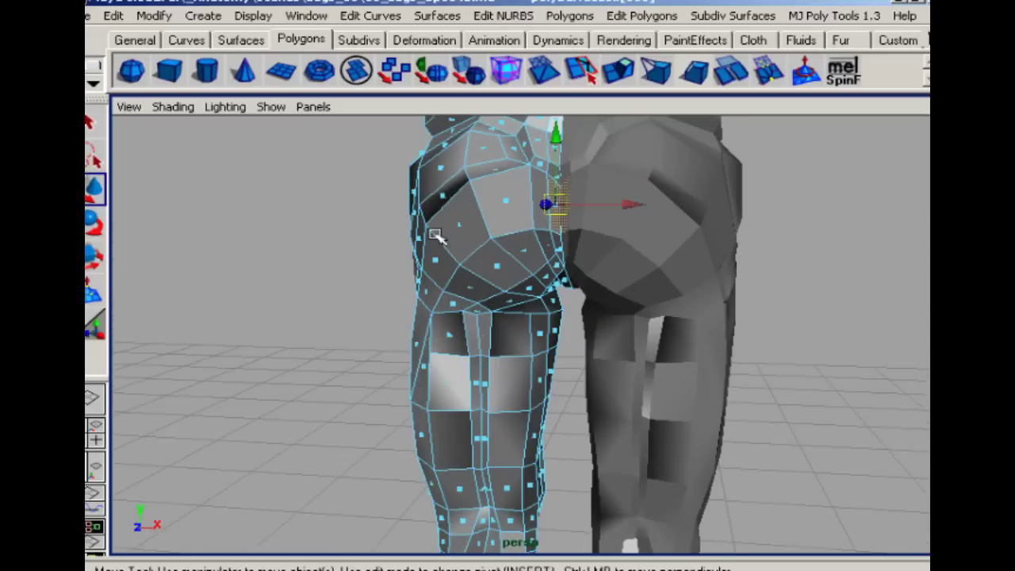
{"action": "left_click", "coordinate": [294, 231]}
{"action": "left_click_drag", "start_coordinate": [519, 258], "coordinate": [547, 285], "text": "alt"}
{"action": "left_click", "coordinate": [551, 252]}
{"action": "left_click", "coordinate": [536, 251], "text": "shift"}
{"action": "left_click", "coordinate": [499, 251], "text": "shift"}
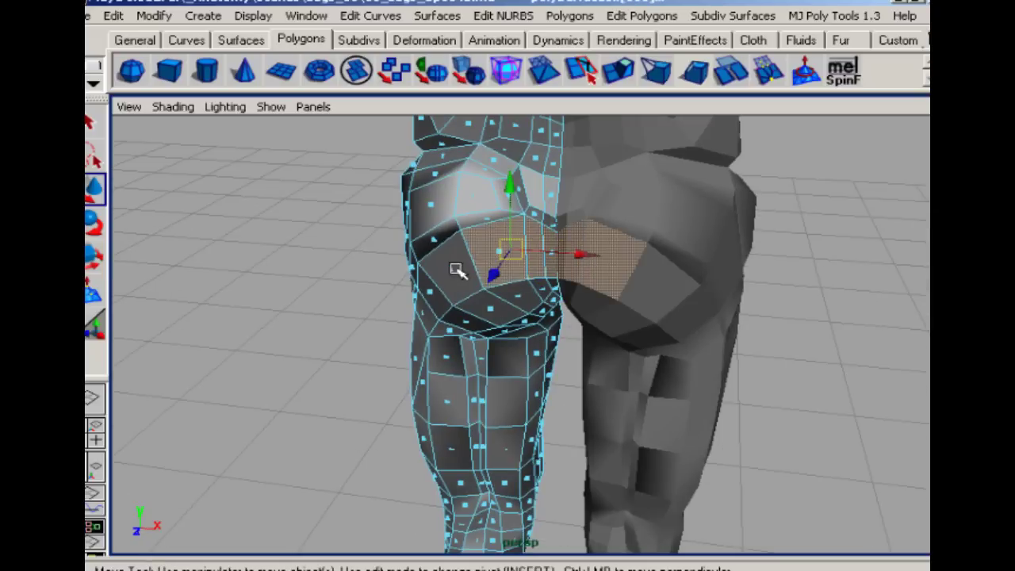
{"action": "left_click_drag", "start_coordinate": [455, 269], "coordinate": [446, 298], "text": "alt"}
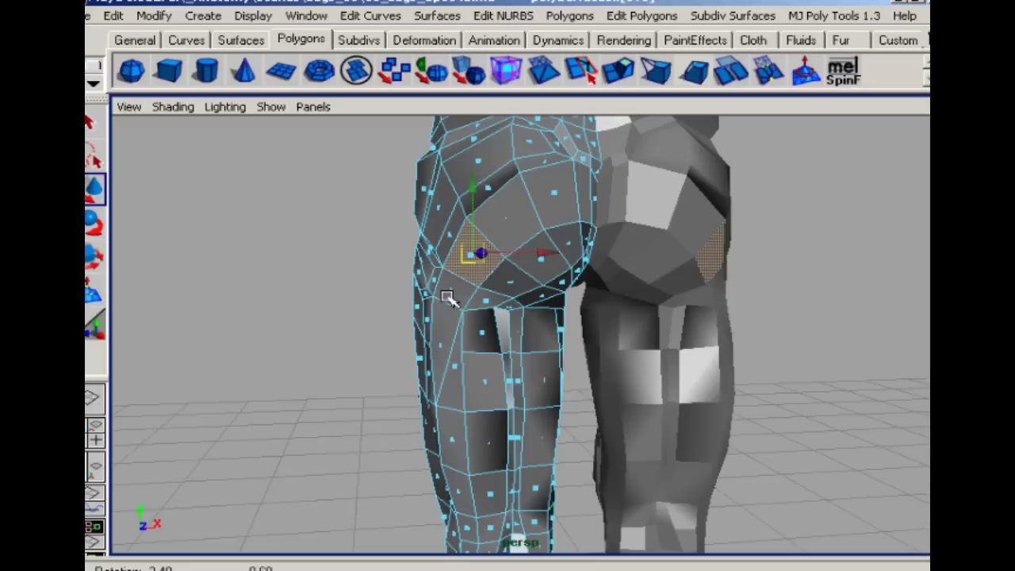
{"action": "key", "text": "shift+period"}
{"action": "key", "text": "shift+period"}
{"action": "left_click_drag", "start_coordinate": [575, 268], "coordinate": [555, 247], "text": "alt"}
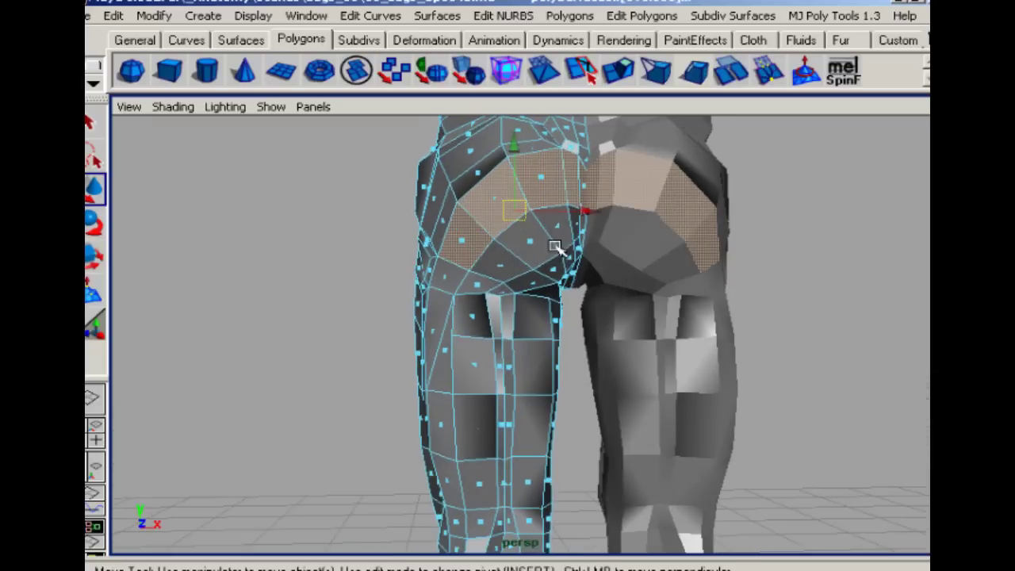
Add the faces of the lower buttock down to the thigh crease to the selection.
{"action": "key", "text": "shift+period"}
{"action": "key", "text": "shift+period"}
{"action": "key", "text": "shift+period"}
{"action": "key", "text": "shift+period"}
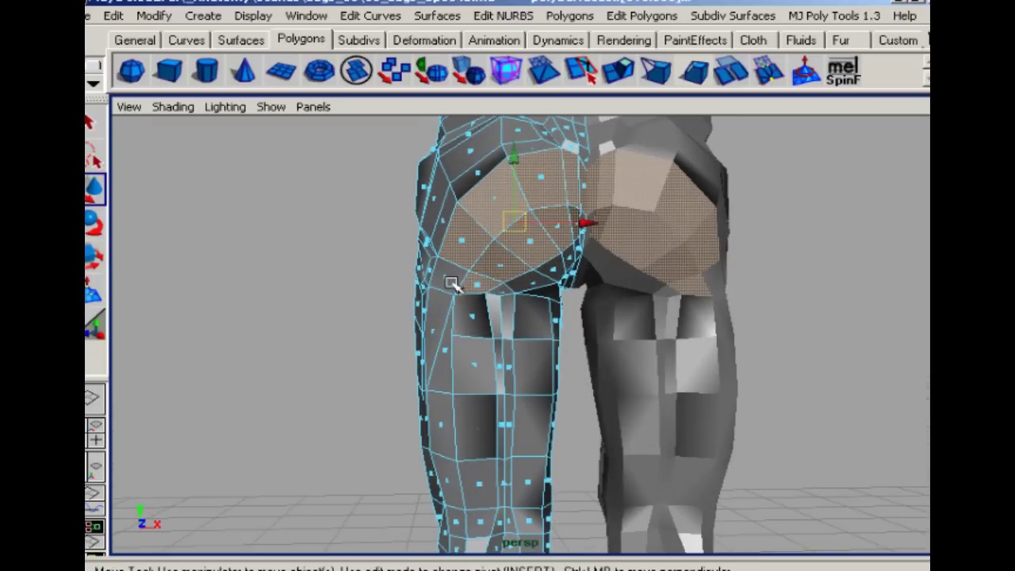
Add the upper outer thigh faces beneath and in front of the hip hollow to the selection.
{"action": "left_click_drag", "start_coordinate": [438, 323], "coordinate": [540, 317], "text": "alt"}
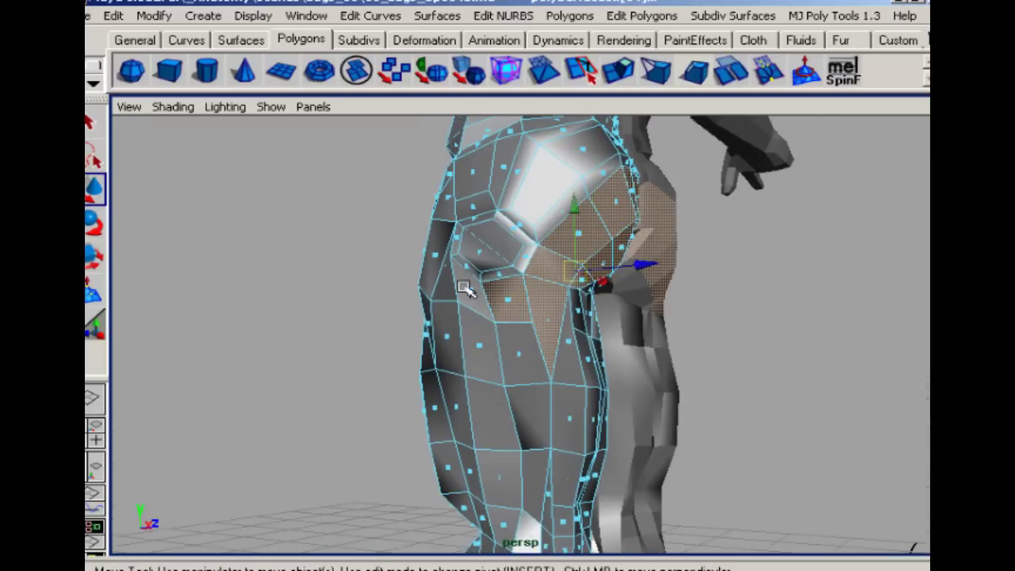
{"action": "left_click_drag", "start_coordinate": [469, 287], "coordinate": [517, 328], "text": "alt"}
{"action": "left_click", "coordinate": [515, 313], "text": "shift"}
{"action": "left_click", "coordinate": [479, 299], "text": "shift"}
{"action": "left_click", "coordinate": [482, 359], "text": "shift"}
{"action": "left_click", "coordinate": [519, 371], "text": "shift"}
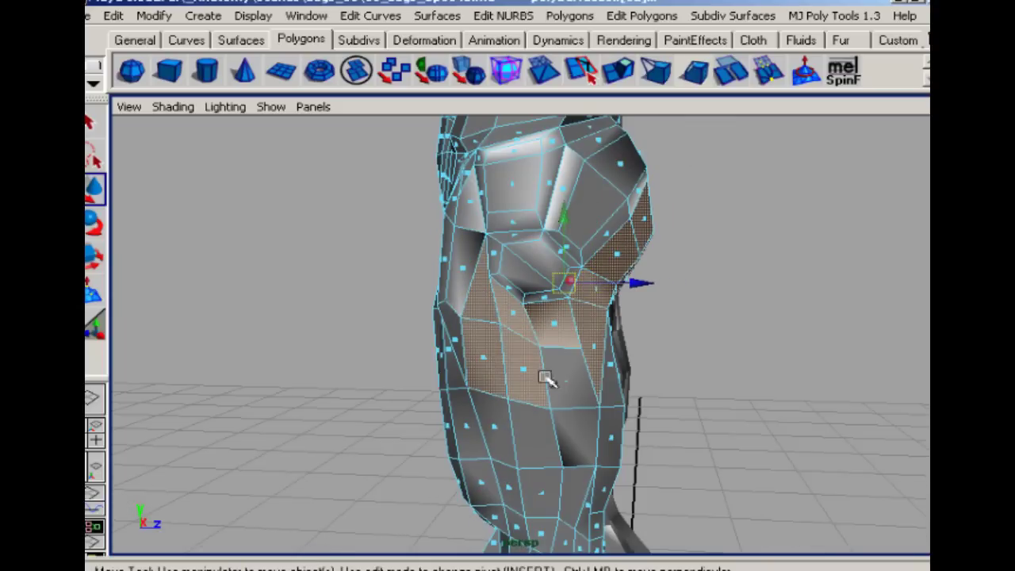
Extend the selection with the middle and lower outer thigh faces down toward the knee.
{"action": "left_click", "coordinate": [569, 382], "text": "shift"}
{"action": "left_click", "coordinate": [580, 439], "text": "shift"}
{"action": "left_click", "coordinate": [536, 434], "text": "shift"}
{"action": "left_click", "coordinate": [493, 429], "text": "shift"}
{"action": "left_click", "coordinate": [508, 485], "text": "shift"}
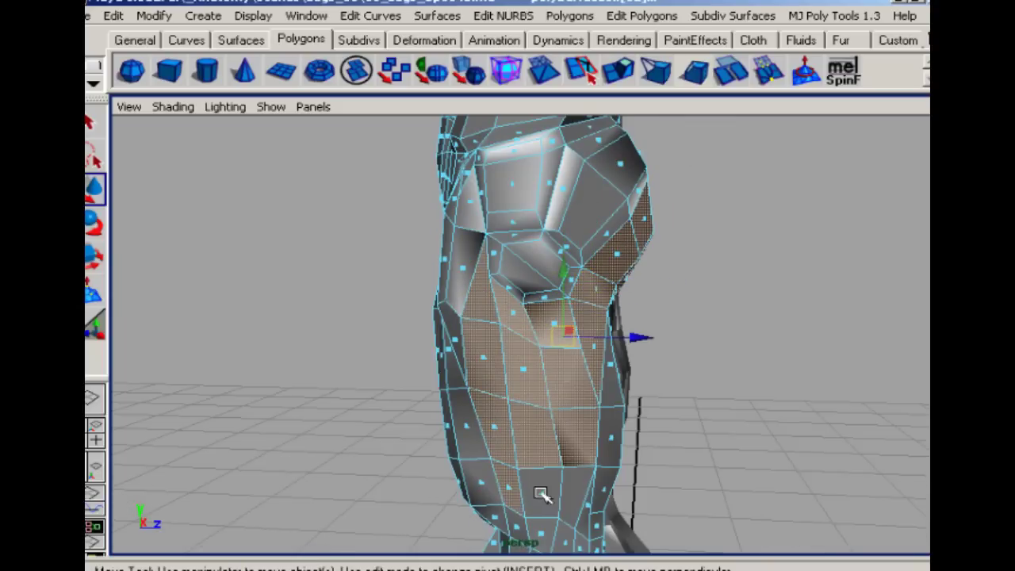
{"action": "left_click", "coordinate": [541, 491], "text": "shift"}
{"action": "left_click", "coordinate": [571, 498], "text": "shift"}
{"action": "left_click", "coordinate": [547, 531], "text": "shift"}
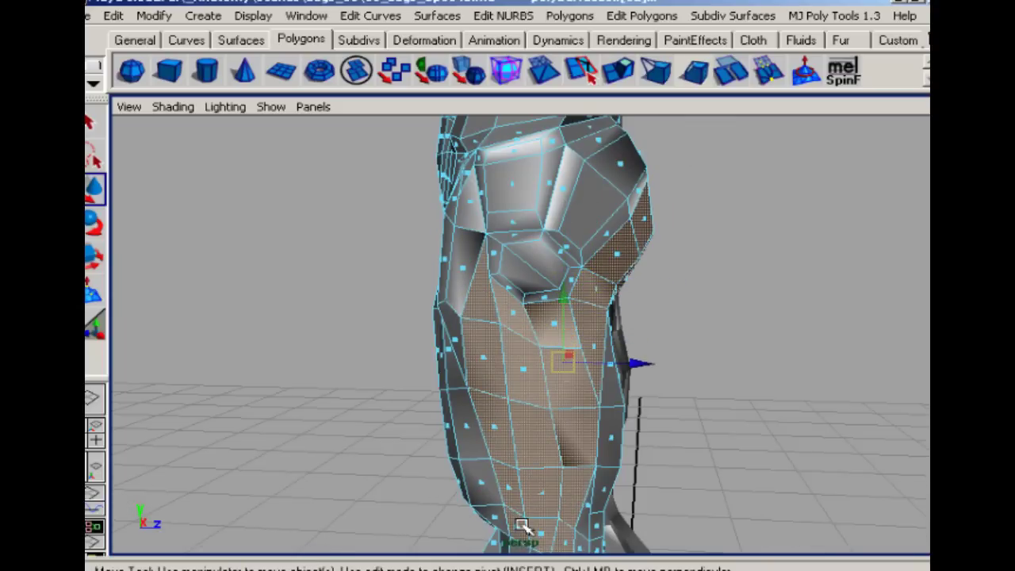
Extend the face selection over the outer side of the knee down to the top of the calf.
{"action": "left_click_drag", "start_coordinate": [521, 525], "coordinate": [521, 354], "text": "alt"}
{"action": "left_click", "coordinate": [545, 377], "text": "shift"}
{"action": "key", "text": "z"}
{"action": "left_click", "coordinate": [524, 393], "text": "shift"}
{"action": "left_click", "coordinate": [481, 384], "text": "shift"}
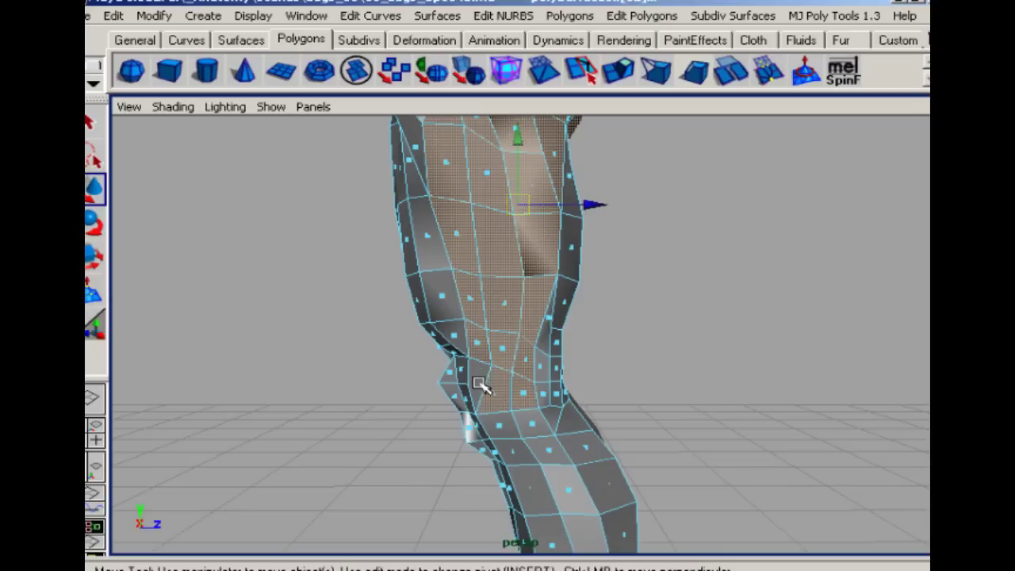
{"action": "left_click", "coordinate": [480, 386], "text": "shift"}
{"action": "left_click_drag", "start_coordinate": [462, 381], "coordinate": [525, 413], "text": "alt"}
{"action": "right_click_drag", "start_coordinate": [521, 346], "coordinate": [483, 345]}
{"action": "left_click_drag", "start_coordinate": [468, 398], "coordinate": [511, 426], "text": "alt"}
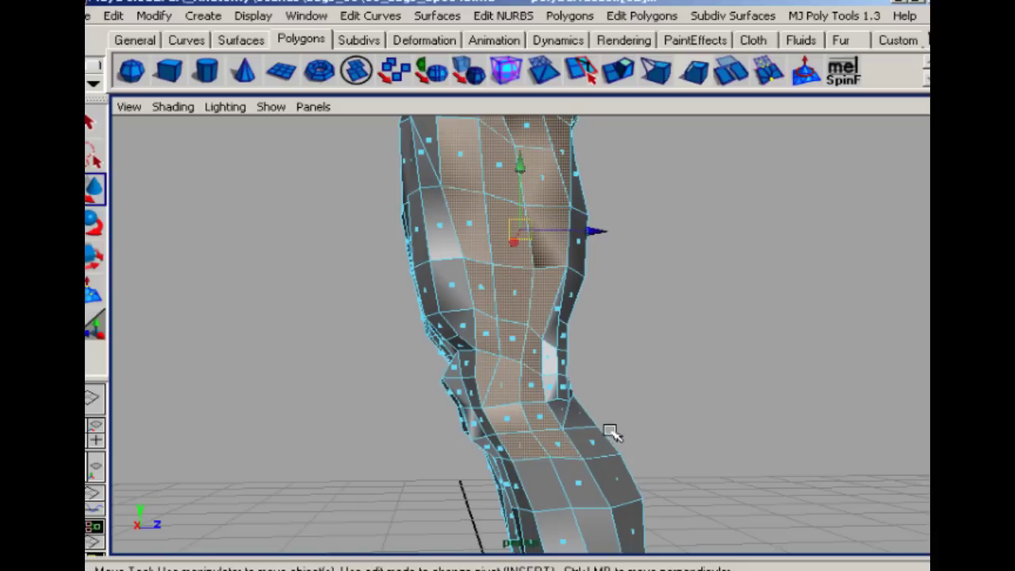
{"action": "left_click_drag", "start_coordinate": [610, 432], "coordinate": [416, 467], "text": "alt"}
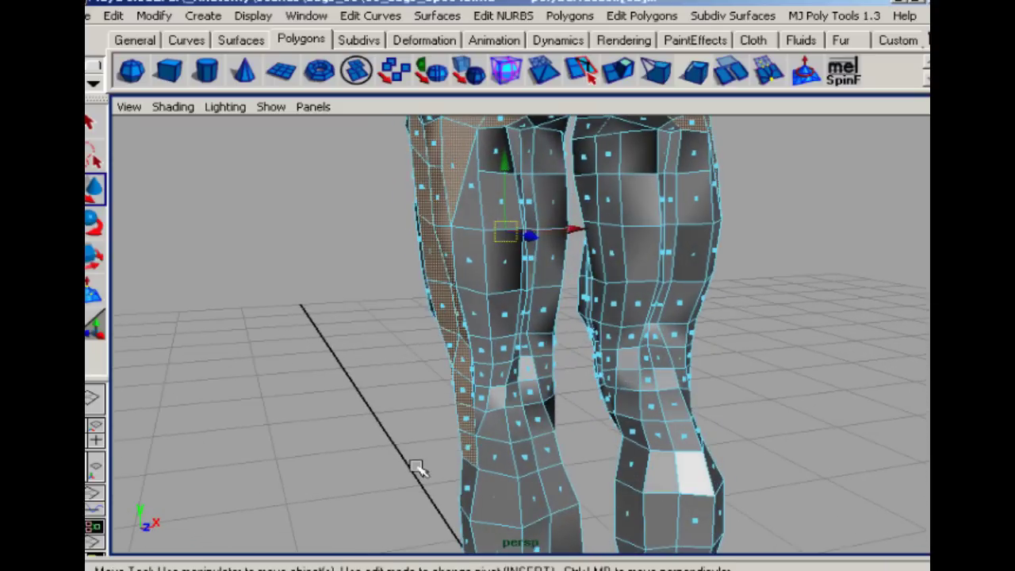
Extrude the selected buttock and outer-leg faces.
{"action": "key", "text": "t"}
{"action": "left_click_drag", "start_coordinate": [533, 304], "coordinate": [460, 394], "text": "alt"}
{"action": "key", "text": "w"}
{"action": "left_click_drag", "start_coordinate": [604, 329], "coordinate": [611, 327]}
{"action": "mouse_move", "coordinate": [451, 327]}
{"action": "left_mouse_down", "text": "alt"}
{"action": "mouse_move", "coordinate": [600, 326]}
{"action": "mouse_move", "coordinate": [464, 324]}
{"action": "left_mouse_up", "text": "alt"}
Remove the extruded leg faces from the selection and pull the remaining buttock band backward.
{"action": "left_click_drag", "start_coordinate": [438, 292], "coordinate": [551, 371]}
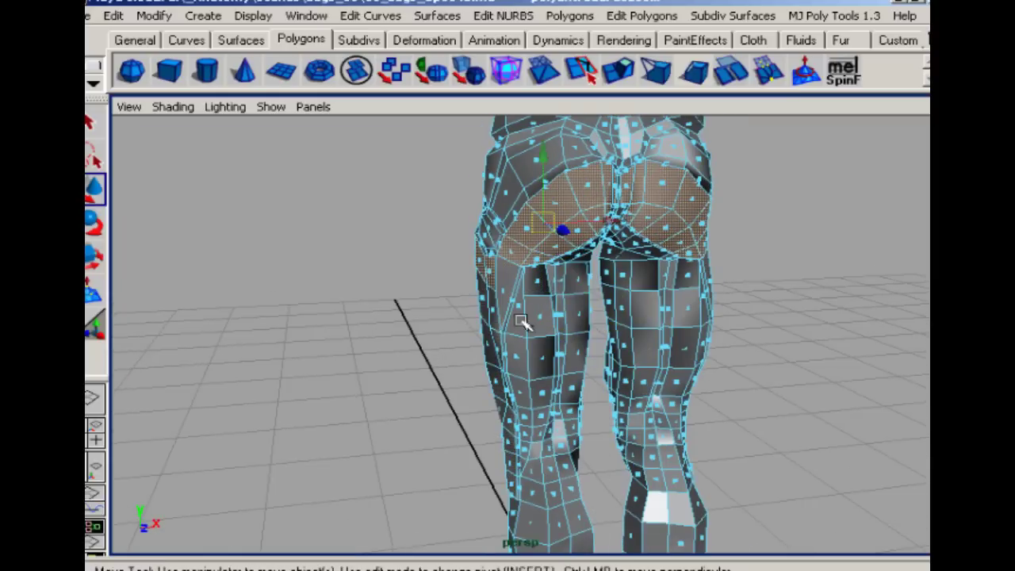
{"action": "left_click_drag", "start_coordinate": [493, 297], "coordinate": [500, 302], "text": "ctrl"}
{"action": "left_click_drag", "start_coordinate": [475, 325], "coordinate": [766, 362], "text": "alt"}
{"action": "left_click_drag", "start_coordinate": [305, 279], "coordinate": [343, 278], "text": "alt"}
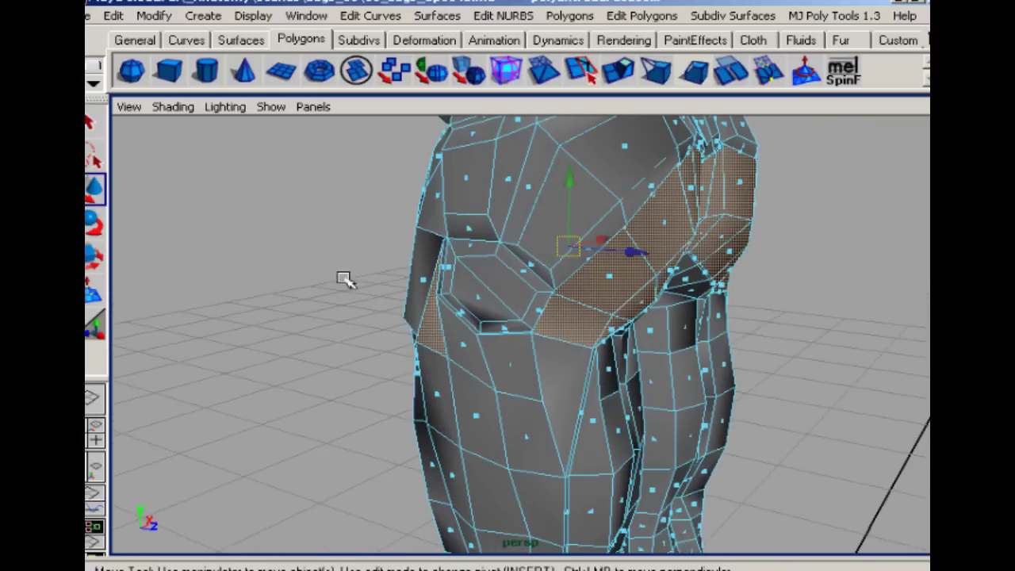
{"action": "left_click_drag", "start_coordinate": [379, 356], "coordinate": [473, 363], "text": "alt"}
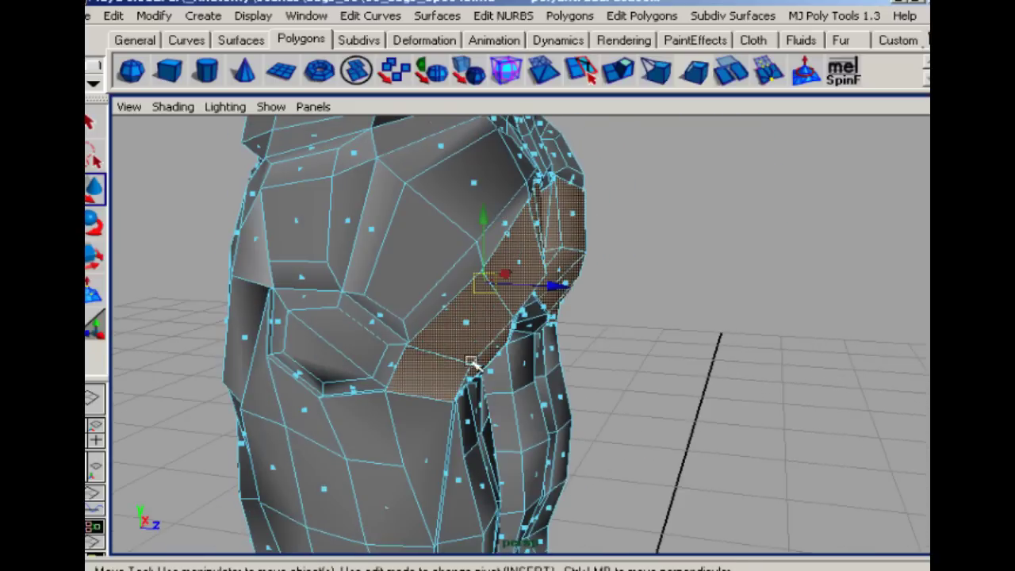
{"action": "left_click", "coordinate": [559, 287]}
{"action": "left_click_drag", "start_coordinate": [559, 287], "coordinate": [627, 344], "text": "alt"}
{"action": "key", "text": "r"}
{"action": "left_click", "coordinate": [639, 367]}
Move the vertices bordering the lower rim of the hip hollow downward, away from the hollow.
{"action": "right_click_drag", "start_coordinate": [519, 337], "coordinate": [465, 324]}
{"action": "key", "text": "w"}
{"action": "mouse_move", "coordinate": [504, 361]}
{"action": "left_mouse_down", "text": "alt"}
{"action": "mouse_move", "coordinate": [518, 294]}
{"action": "mouse_move", "coordinate": [500, 354]}
{"action": "mouse_move", "coordinate": [508, 348]}
{"action": "left_mouse_up", "text": "alt"}
{"action": "left_click", "coordinate": [485, 358]}
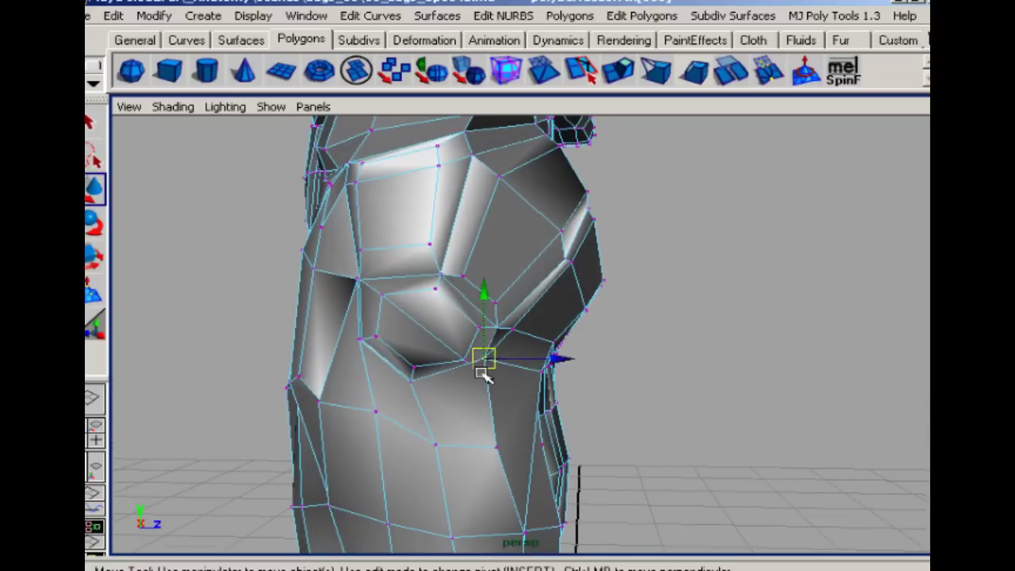
{"action": "middle_click_drag", "start_coordinate": [478, 371], "coordinate": [411, 397]}
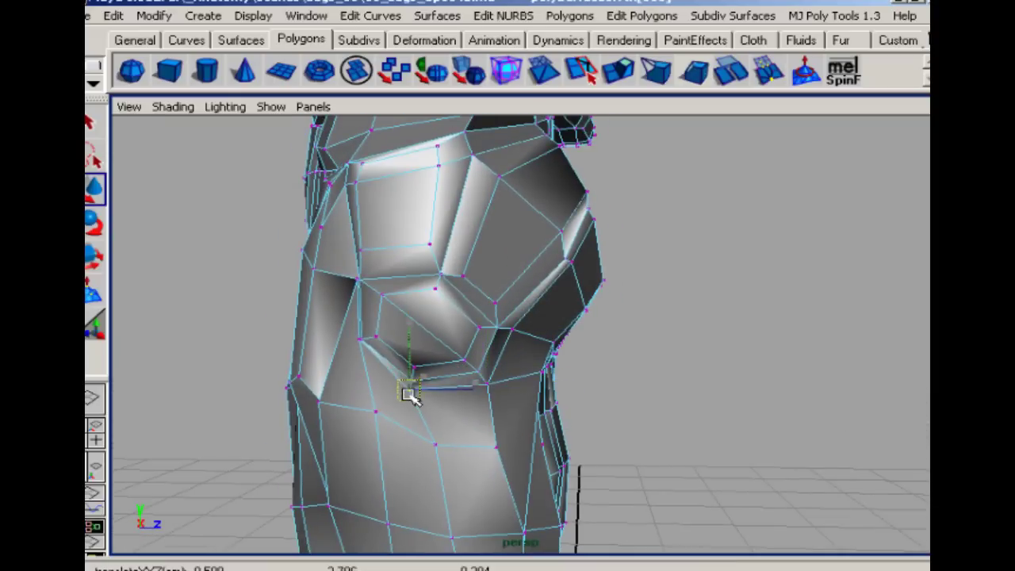
{"action": "left_click", "coordinate": [360, 344]}
{"action": "middle_click_drag", "start_coordinate": [361, 344], "coordinate": [351, 357]}
{"action": "left_click", "coordinate": [229, 353]}
{"action": "left_click_drag", "start_coordinate": [238, 353], "coordinate": [293, 388], "text": "alt"}
Reposition the vertices at the front corner of the hip hollow and on the upper front thigh below it.
{"action": "left_click", "coordinate": [396, 346]}
{"action": "middle_click_drag", "start_coordinate": [396, 358], "coordinate": [398, 406]}
{"action": "left_click", "coordinate": [371, 464]}
{"action": "middle_click_drag", "start_coordinate": [371, 464], "coordinate": [377, 468]}
{"action": "mouse_move", "coordinate": [382, 387]}
{"action": "left_mouse_down", "text": "alt"}
{"action": "mouse_move", "coordinate": [413, 394]}
{"action": "mouse_move", "coordinate": [368, 373]}
{"action": "left_mouse_up", "text": "alt"}
{"action": "left_click", "coordinate": [401, 386]}
Spin the two adjoining faces in front of the hip hollow.
{"action": "key", "text": "F11"}
{"action": "left_click", "coordinate": [358, 365]}
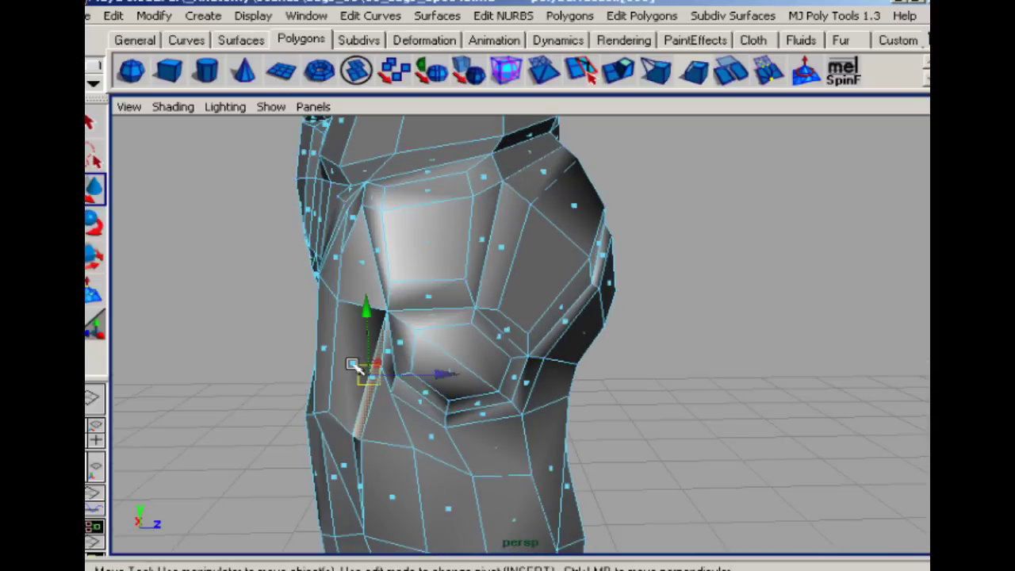
{"action": "left_click", "coordinate": [837, 80]}
{"action": "left_click", "coordinate": [847, 86]}
{"action": "left_click", "coordinate": [621, 317]}
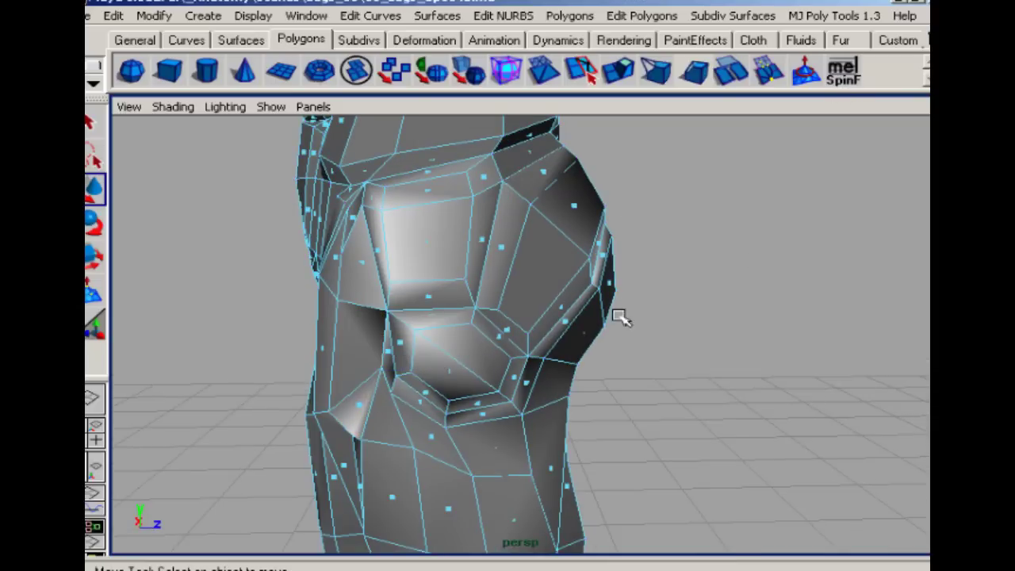
Move the end vertex of the spun edge in front of the hip hollow down and forward.
{"action": "key", "text": "F9"}
{"action": "left_click", "coordinate": [380, 368]}
{"action": "left_click_drag", "start_coordinate": [380, 368], "coordinate": [367, 387]}
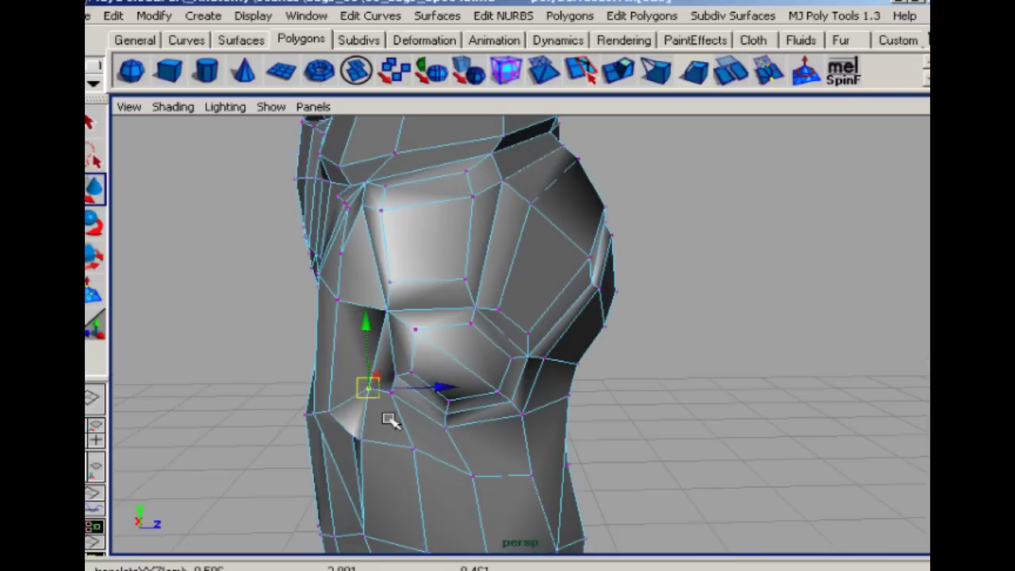
{"action": "left_click", "coordinate": [269, 440]}
{"action": "left_click_drag", "start_coordinate": [273, 441], "coordinate": [273, 442], "text": "alt"}
Reposition the upper and middle outer-thigh vertices to even out the rows beneath the hip hollow.
{"action": "middle_click_drag", "start_coordinate": [371, 447], "coordinate": [408, 289], "text": "alt"}
{"action": "scroll", "coordinate": [518, 366], "scroll_direction": "down", "scroll_amount": 3}
{"action": "left_click_drag", "start_coordinate": [518, 367], "coordinate": [505, 368], "text": "alt"}
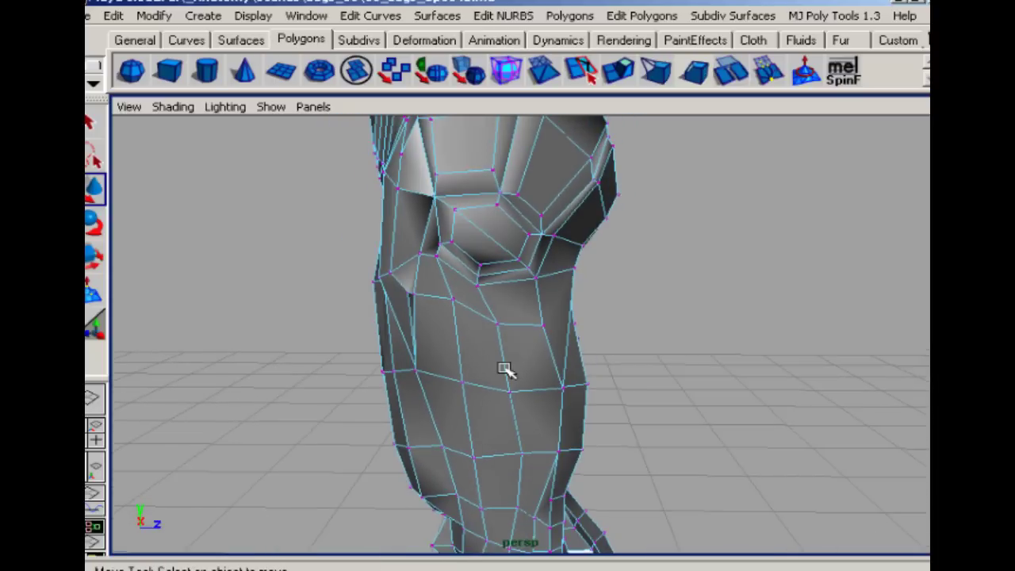
{"action": "left_click_drag", "start_coordinate": [509, 307], "coordinate": [496, 294], "text": "alt"}
{"action": "left_click", "coordinate": [451, 267]}
{"action": "left_click_drag", "start_coordinate": [451, 267], "coordinate": [487, 294]}
{"action": "left_click", "coordinate": [506, 365]}
{"action": "left_click_drag", "start_coordinate": [505, 365], "coordinate": [499, 361]}
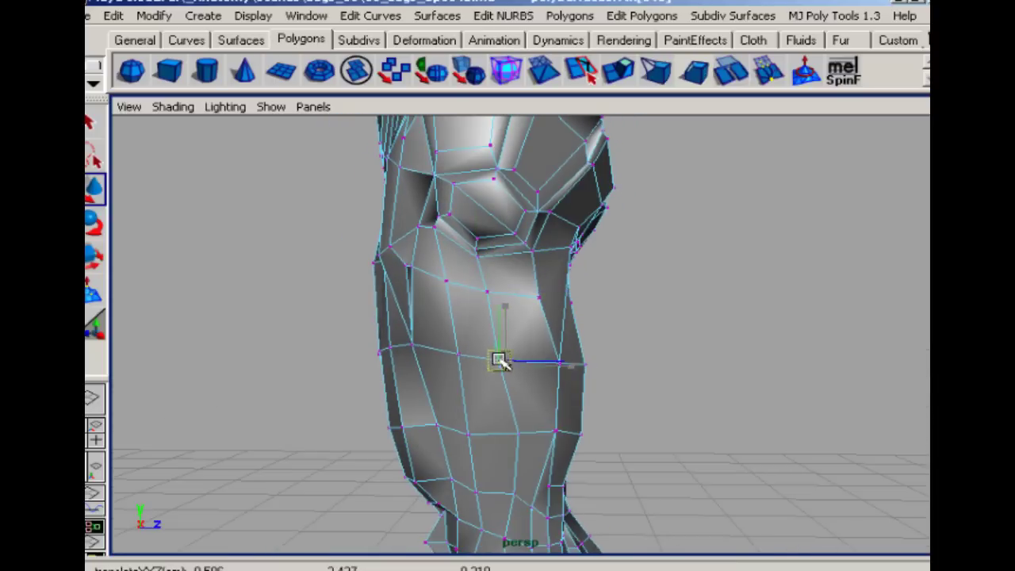
Reposition the vertices along the rear edge of the outer thigh from mid-thigh down to the knee.
{"action": "left_click", "coordinate": [551, 430]}
{"action": "left_click", "coordinate": [561, 362]}
{"action": "left_click_drag", "start_coordinate": [561, 362], "coordinate": [547, 367]}
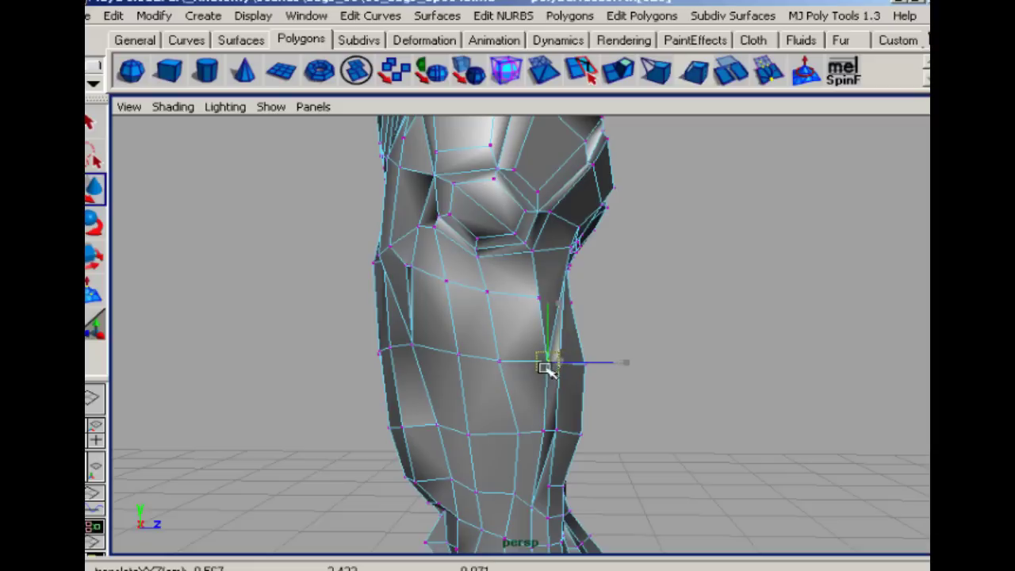
{"action": "left_click_drag", "start_coordinate": [503, 426], "coordinate": [473, 363], "text": "alt"}
{"action": "left_click_drag", "start_coordinate": [522, 313], "coordinate": [506, 333], "text": "alt"}
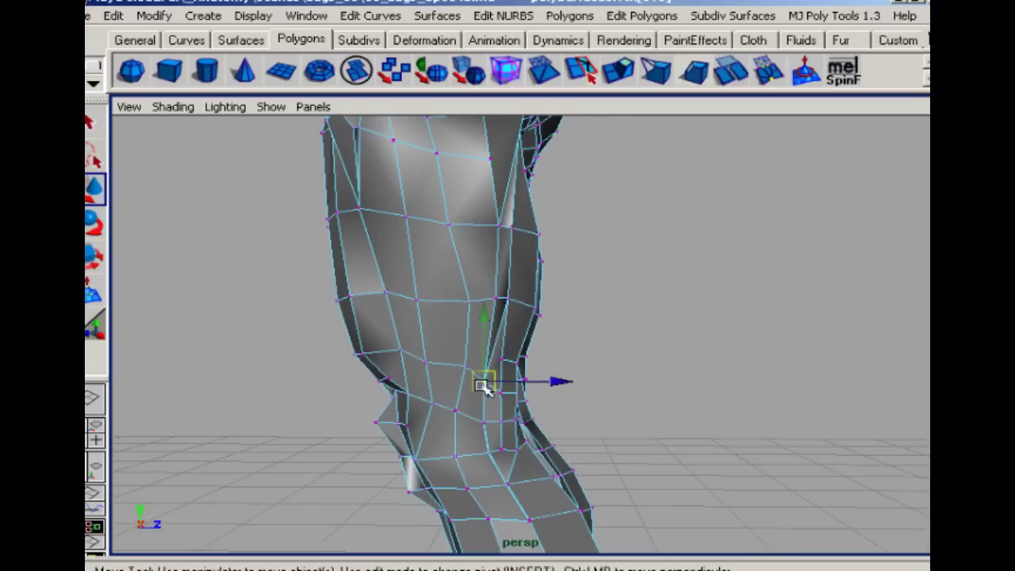
{"action": "left_click_drag", "start_coordinate": [482, 385], "coordinate": [479, 456]}
{"action": "left_click_drag", "start_coordinate": [508, 487], "coordinate": [448, 520]}
Delete the surplus edge of the small face at the buttock's lower edge, above the back of the thigh.
{"action": "left_click_drag", "start_coordinate": [351, 494], "coordinate": [576, 398], "text": "alt"}
{"action": "key", "text": "q"}
{"action": "left_click_drag", "start_coordinate": [517, 311], "coordinate": [490, 332], "text": "alt"}
{"action": "left_click_drag", "start_coordinate": [556, 293], "coordinate": [498, 257], "text": "alt"}
{"action": "right_click", "coordinate": [501, 261]}
{"action": "left_click", "coordinate": [508, 306]}
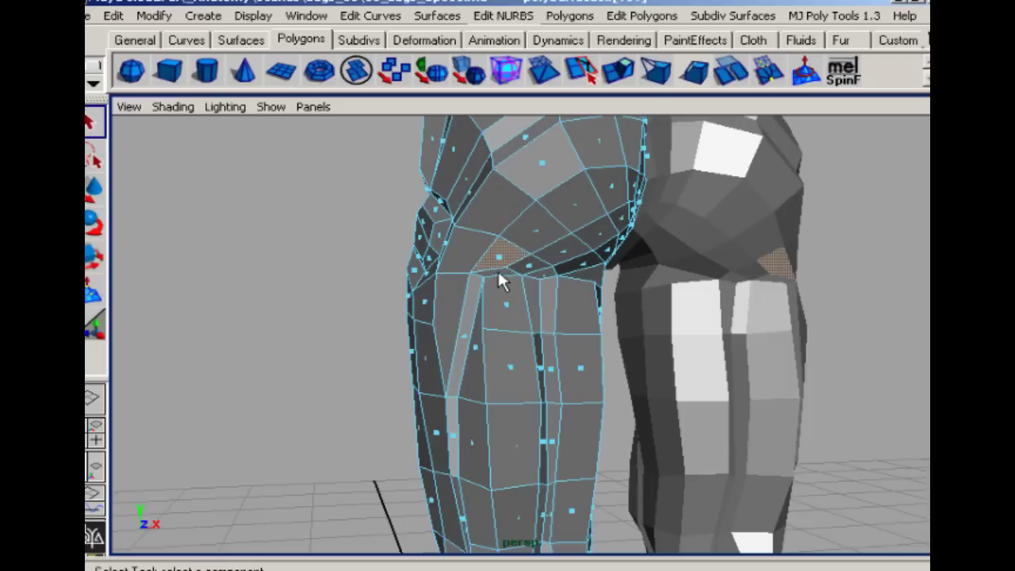
{"action": "left_click", "coordinate": [497, 268]}
{"action": "left_click_drag", "start_coordinate": [396, 309], "coordinate": [385, 281], "text": "alt"}
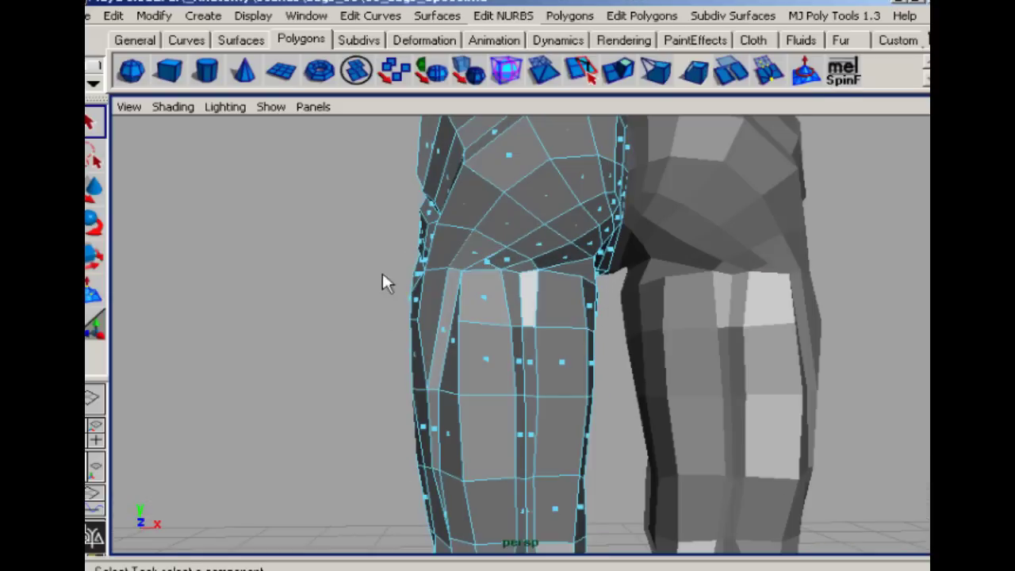
{"action": "right_click", "coordinate": [485, 263]}
{"action": "left_click", "coordinate": [491, 218]}
{"action": "left_click", "coordinate": [485, 267]}
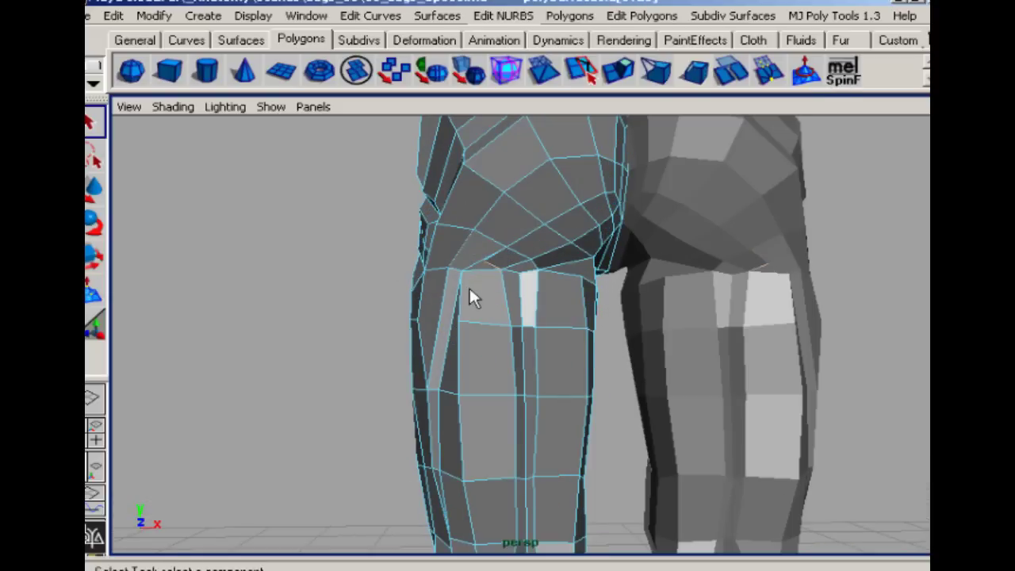
{"action": "right_click_drag", "start_coordinate": [480, 304], "coordinate": [438, 308], "text": "alt"}
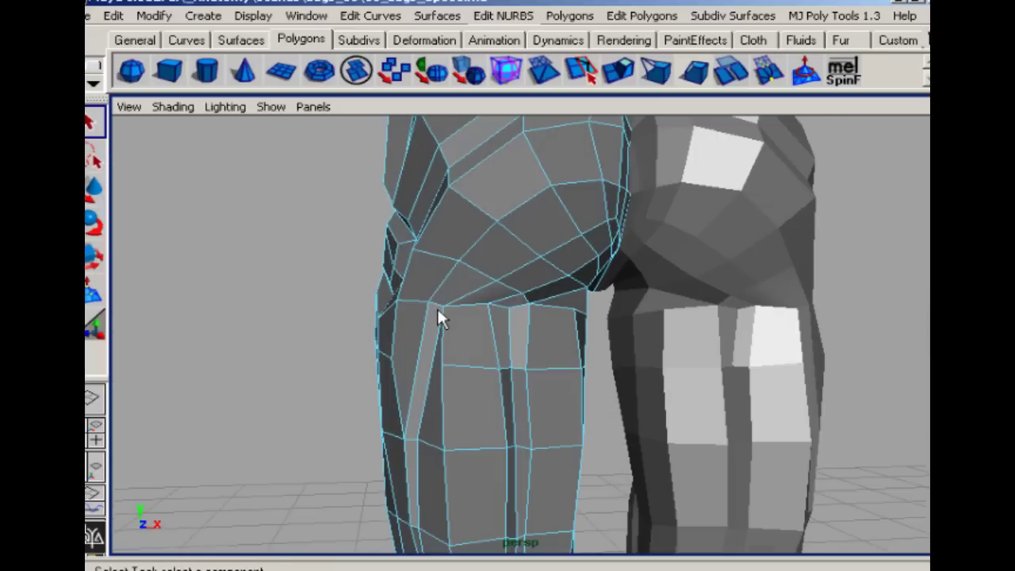
Move the vertex at the buttock's lower edge outward to smooth the crease above the thigh.
{"action": "left_click_drag", "start_coordinate": [493, 264], "coordinate": [473, 272], "text": "alt"}
{"action": "key", "text": "w"}
{"action": "left_click", "coordinate": [480, 285]}
{"action": "right_click_drag", "start_coordinate": [480, 285], "coordinate": [398, 280]}
{"action": "left_click_drag", "start_coordinate": [471, 296], "coordinate": [432, 277]}
Spin the two stacked faces on the upper rear part of the outer thigh.
{"action": "left_click_drag", "start_coordinate": [485, 286], "coordinate": [606, 274], "text": "alt"}
{"action": "right_click_drag", "start_coordinate": [678, 277], "coordinate": [593, 294], "text": "alt"}
{"action": "middle_click_drag", "start_coordinate": [593, 294], "coordinate": [631, 166], "text": "alt"}
{"action": "left_click_drag", "start_coordinate": [614, 287], "coordinate": [690, 290], "text": "alt"}
{"action": "mouse_move", "coordinate": [666, 309]}
{"action": "middle_mouse_down", "text": "alt"}
{"action": "mouse_move", "coordinate": [657, 193]}
{"action": "mouse_move", "coordinate": [651, 304]}
{"action": "middle_mouse_up", "text": "alt"}
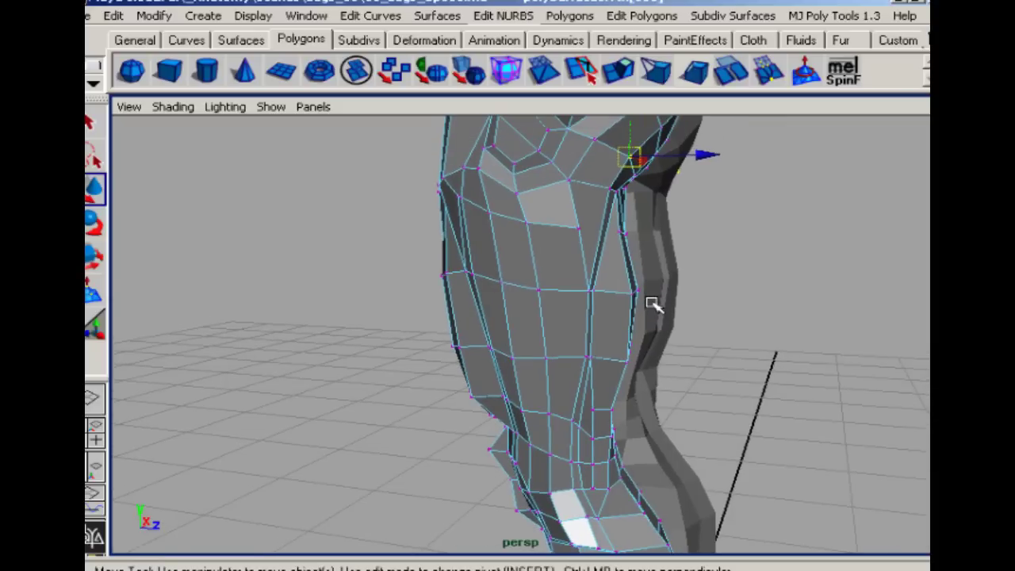
{"action": "left_click_drag", "start_coordinate": [651, 303], "coordinate": [606, 276], "text": "alt"}
{"action": "right_click_drag", "start_coordinate": [566, 258], "coordinate": [573, 295]}
{"action": "left_click", "coordinate": [562, 253]}
{"action": "left_click", "coordinate": [569, 315], "text": "shift"}
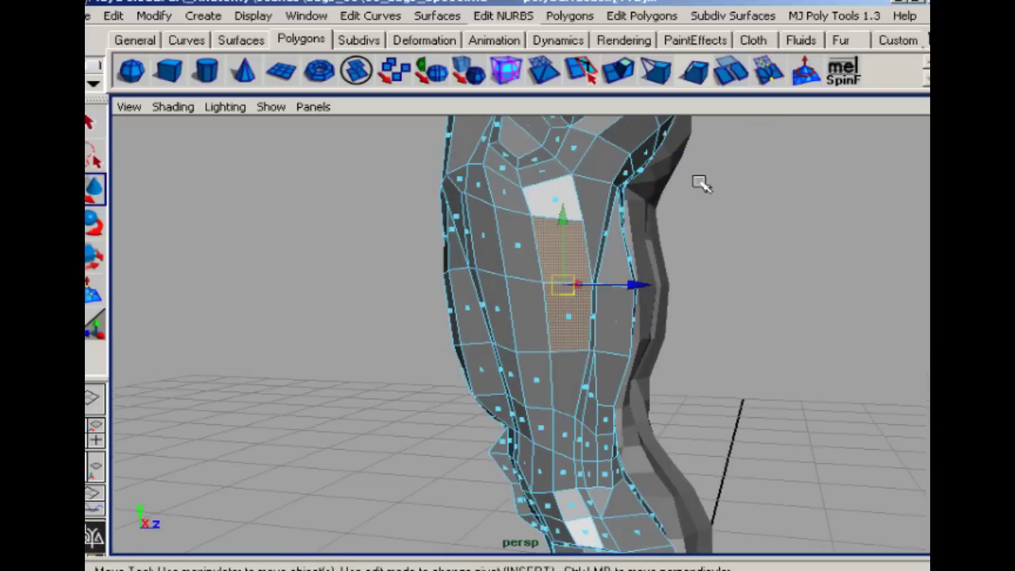
{"action": "left_click", "coordinate": [798, 209]}
Move the top vertex of the spun thigh edge down and its bottom vertex slightly backward.
{"action": "right_click_drag", "start_coordinate": [581, 219], "coordinate": [545, 218]}
{"action": "left_click", "coordinate": [581, 222]}
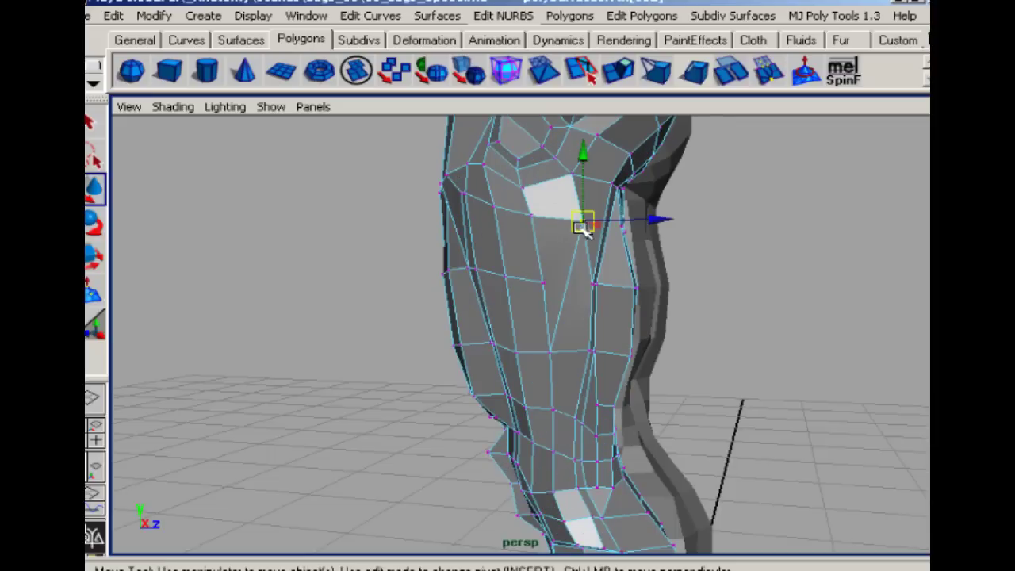
{"action": "left_click_drag", "start_coordinate": [581, 226], "coordinate": [571, 258]}
{"action": "left_click", "coordinate": [552, 358]}
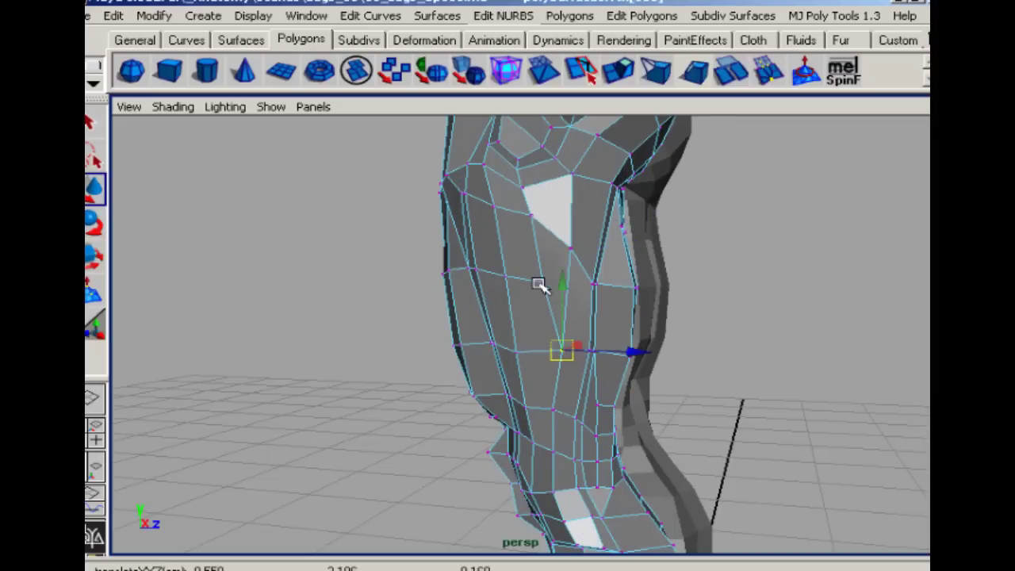
Lower the neighbouring vertices of the upper outer-thigh row and raise the rear mid-thigh vertex slightly.
{"action": "left_click", "coordinate": [526, 220]}
{"action": "left_click", "coordinate": [491, 221]}
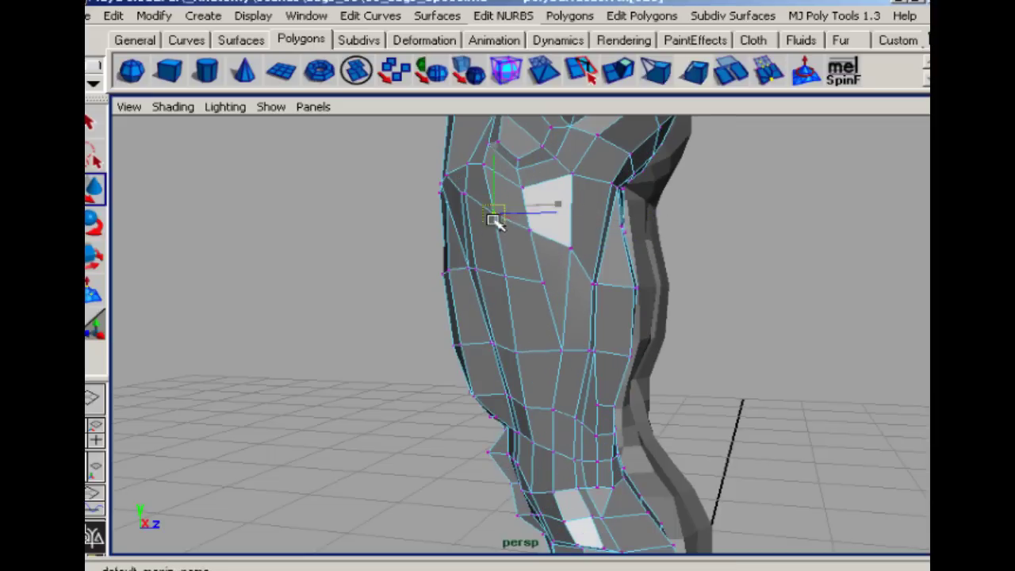
{"action": "left_click", "coordinate": [591, 284]}
{"action": "left_click_drag", "start_coordinate": [594, 285], "coordinate": [598, 274]}
{"action": "left_click", "coordinate": [478, 354]}
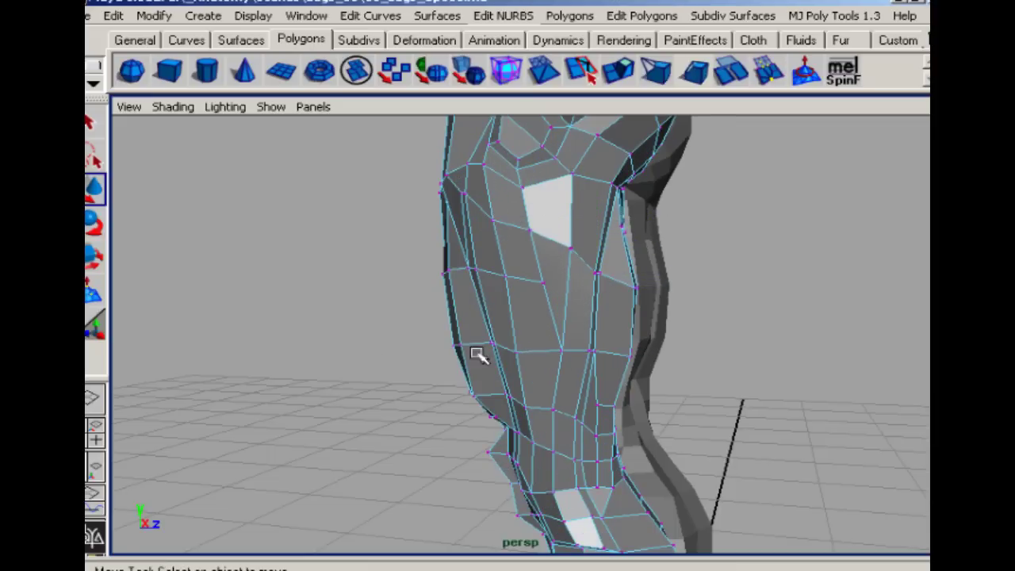
Spin the two stacked faces on the middle and lower outer thigh.
{"action": "left_click_drag", "start_coordinate": [501, 297], "coordinate": [560, 271], "text": "alt"}
{"action": "left_click", "coordinate": [568, 279]}
{"action": "right_click_drag", "start_coordinate": [562, 326], "coordinate": [562, 364]}
{"action": "left_click", "coordinate": [557, 304]}
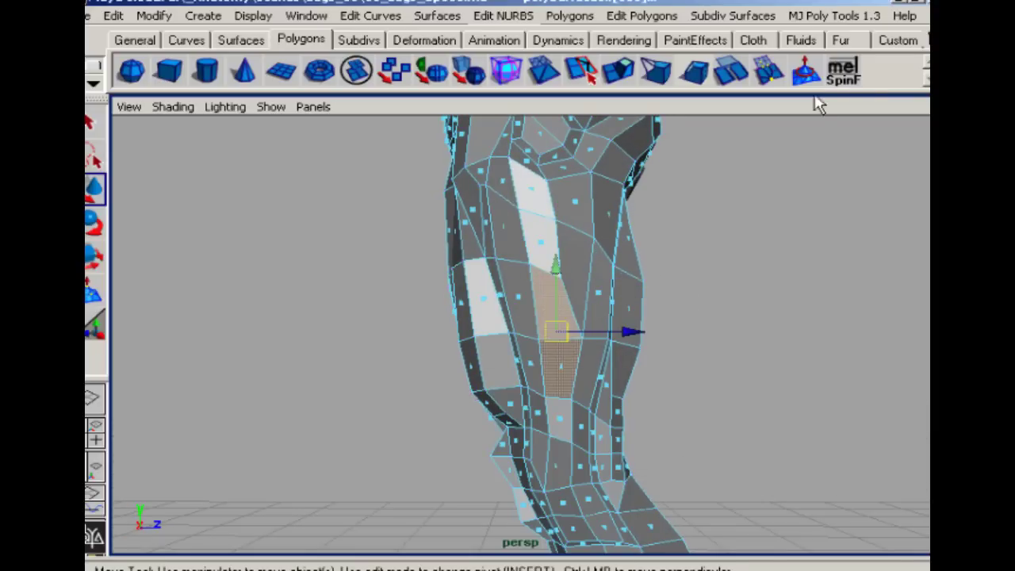
{"action": "left_click", "coordinate": [843, 76]}
{"action": "left_click_drag", "start_coordinate": [517, 336], "coordinate": [542, 333], "text": "alt"}
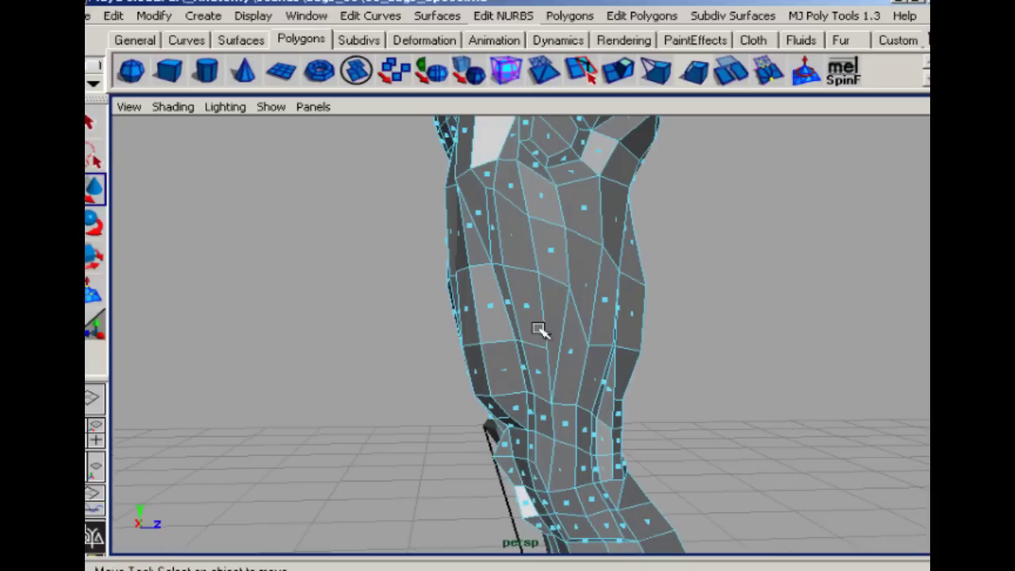
Reposition the middle and lower outer-thigh vertices around the newly spun edge.
{"action": "right_click_drag", "start_coordinate": [552, 281], "coordinate": [533, 280]}
{"action": "left_click", "coordinate": [566, 290]}
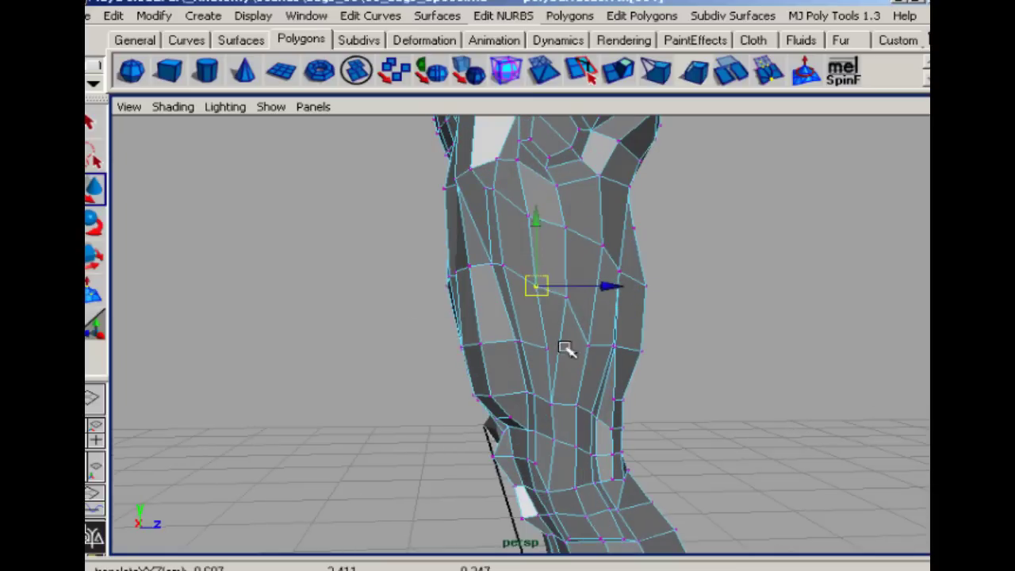
{"action": "left_click_drag", "start_coordinate": [565, 349], "coordinate": [583, 351], "text": "alt"}
{"action": "left_click_drag", "start_coordinate": [400, 411], "coordinate": [545, 350], "text": "alt"}
{"action": "left_click_drag", "start_coordinate": [559, 349], "coordinate": [593, 334], "text": "alt"}
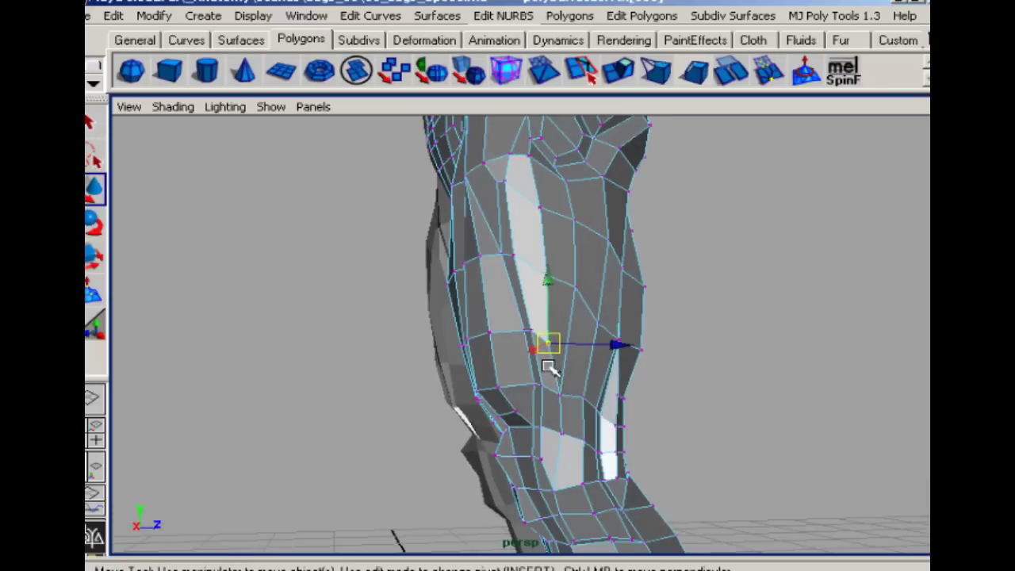
Spin the two narrow stacked faces on the outer thigh just above the knee.
{"action": "right_click_drag", "start_coordinate": [546, 367], "coordinate": [546, 397]}
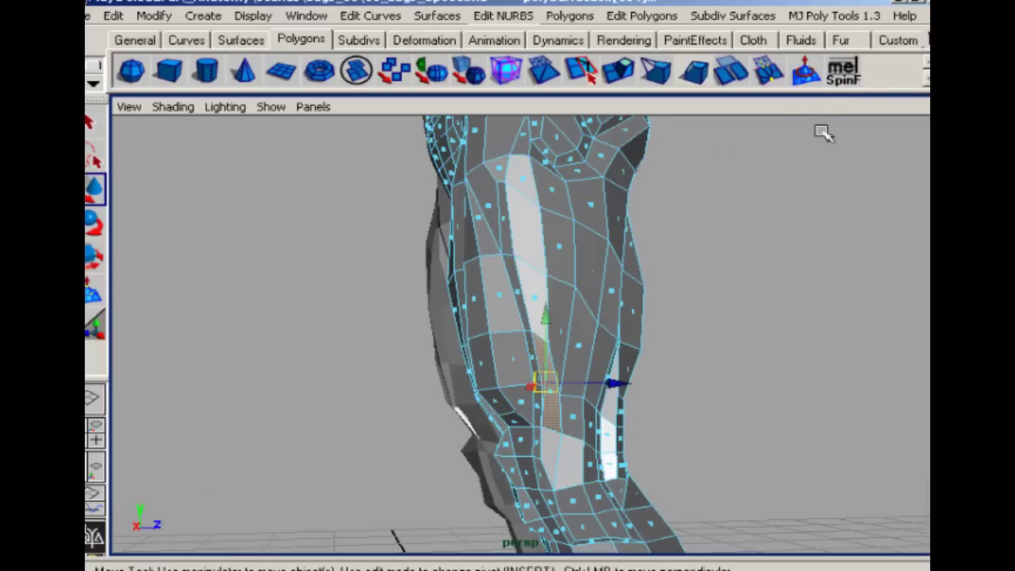
{"action": "left_click", "coordinate": [727, 331]}
{"action": "left_click_drag", "start_coordinate": [526, 389], "coordinate": [540, 361], "text": "alt"}
Reposition the vertices around the spun edge above the knee to even out the edge flow.
{"action": "right_click_drag", "start_coordinate": [518, 369], "coordinate": [468, 370]}
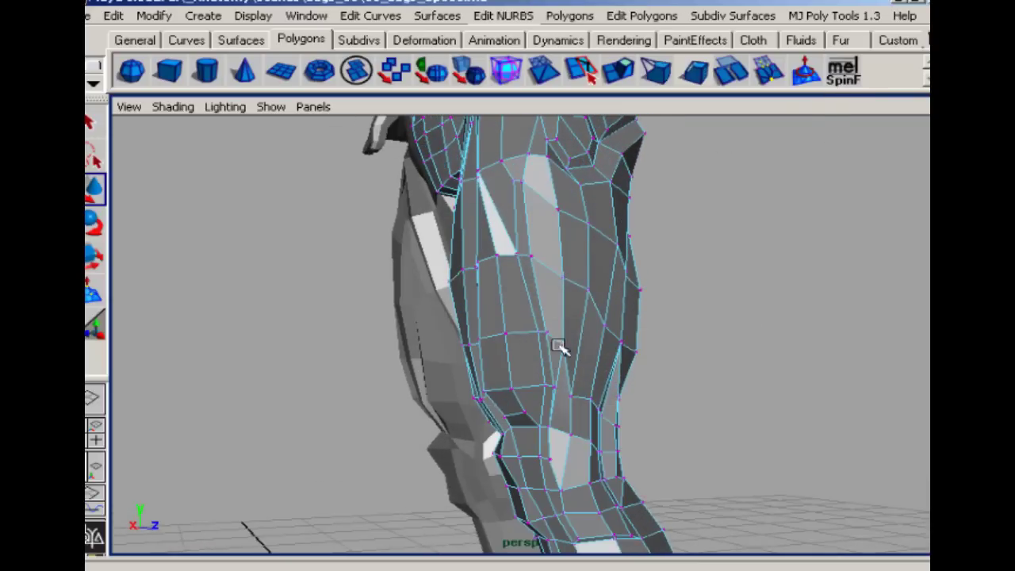
{"action": "left_click", "coordinate": [408, 473]}
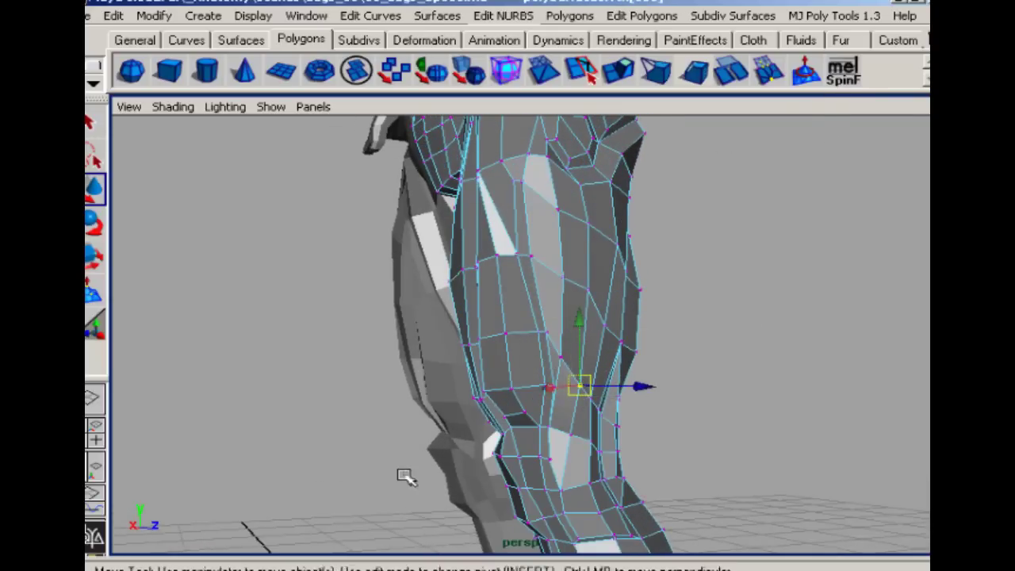
{"action": "left_click_drag", "start_coordinate": [407, 473], "coordinate": [444, 412], "text": "alt"}
{"action": "left_click", "coordinate": [623, 379]}
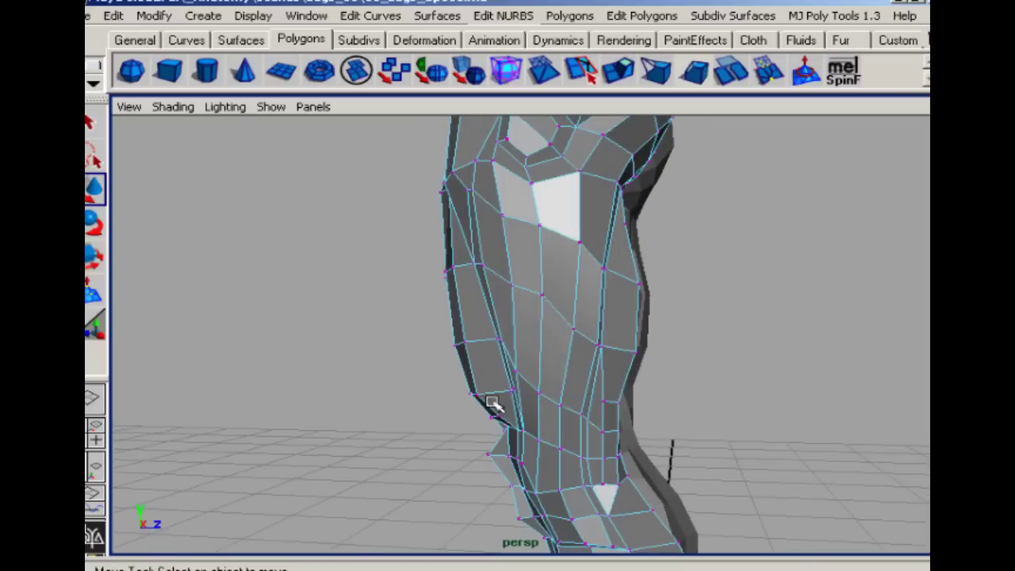
Spin the small adjoining faces on the outer side of the knee, just below the triangular gap in the edge flow.
{"action": "middle_click_drag", "start_coordinate": [517, 404], "coordinate": [532, 347], "text": "alt"}
{"action": "left_click_drag", "start_coordinate": [540, 351], "coordinate": [599, 406], "text": "alt"}
{"action": "right_click_drag", "start_coordinate": [603, 347], "coordinate": [610, 397]}
{"action": "left_click", "coordinate": [609, 408]}
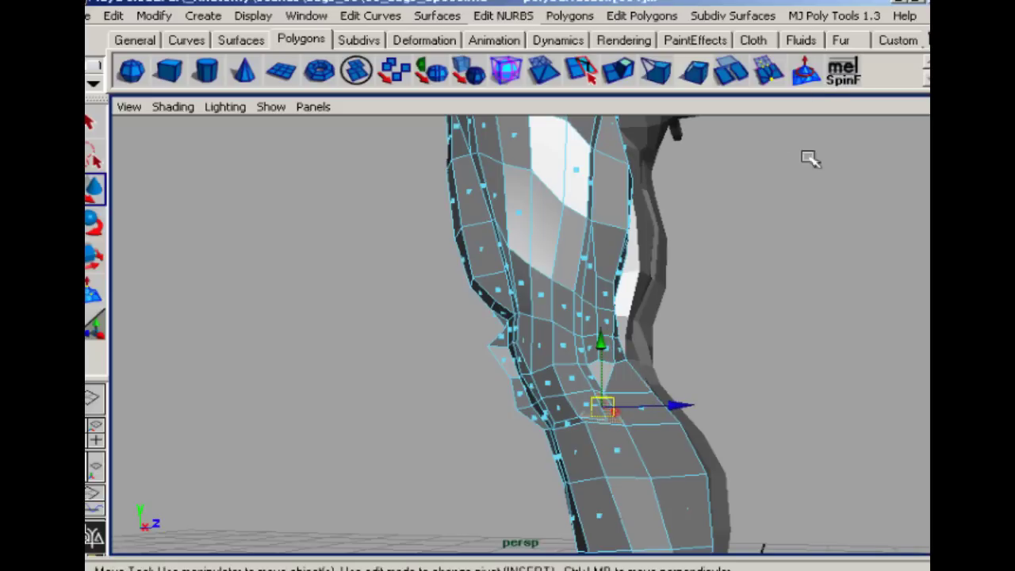
{"action": "key", "text": "Delete"}
{"action": "left_click", "coordinate": [601, 409]}
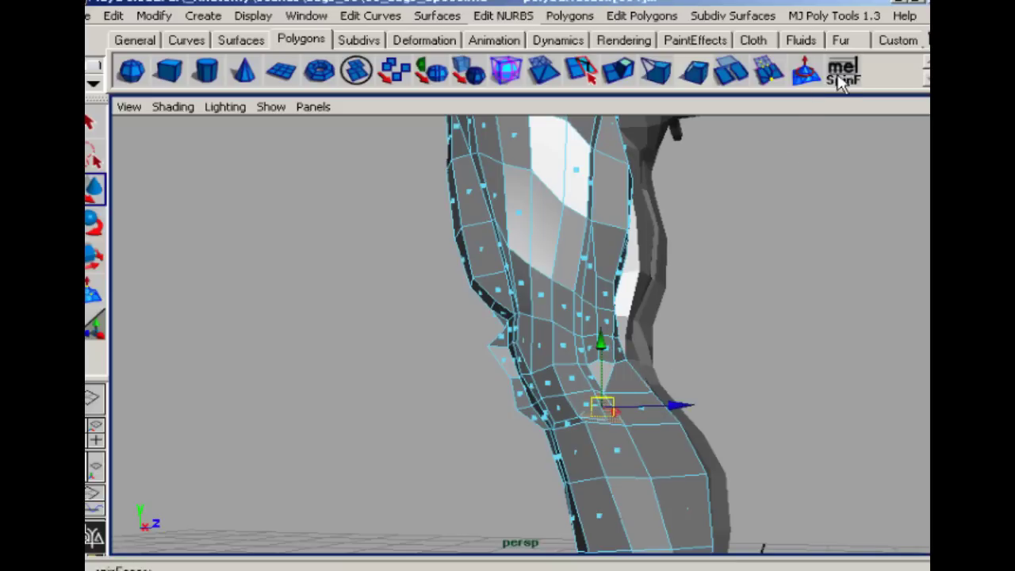
{"action": "right_click_drag", "start_coordinate": [593, 344], "coordinate": [606, 389]}
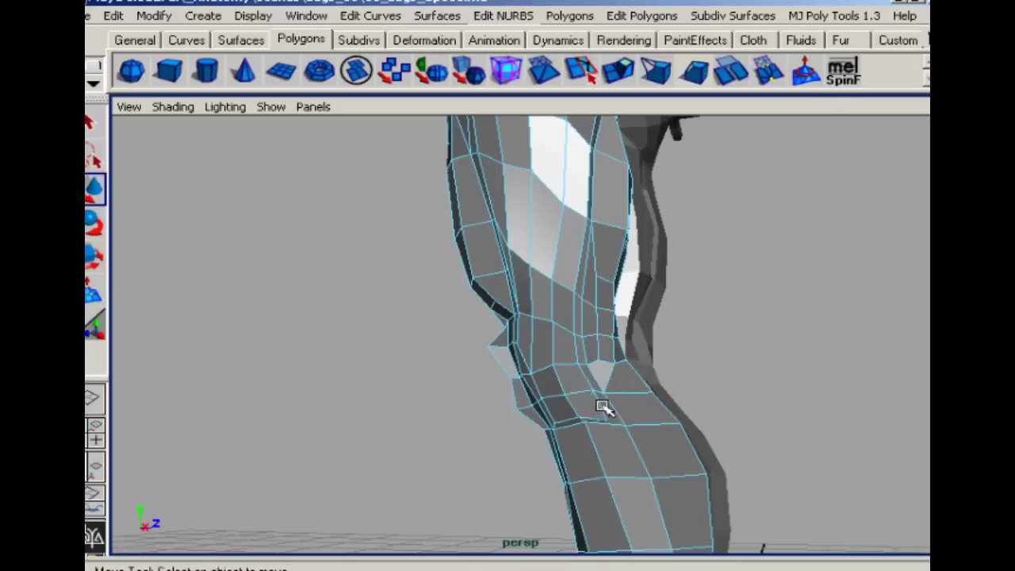
Spin the neighbouring face and thin sliver face toward the front of the outer knee.
{"action": "left_click_drag", "start_coordinate": [573, 398], "coordinate": [594, 396], "text": "alt"}
{"action": "right_click_drag", "start_coordinate": [597, 345], "coordinate": [547, 345]}
{"action": "left_click", "coordinate": [587, 397]}
{"action": "left_click", "coordinate": [494, 438]}
{"action": "left_click_drag", "start_coordinate": [560, 403], "coordinate": [593, 390], "text": "alt"}
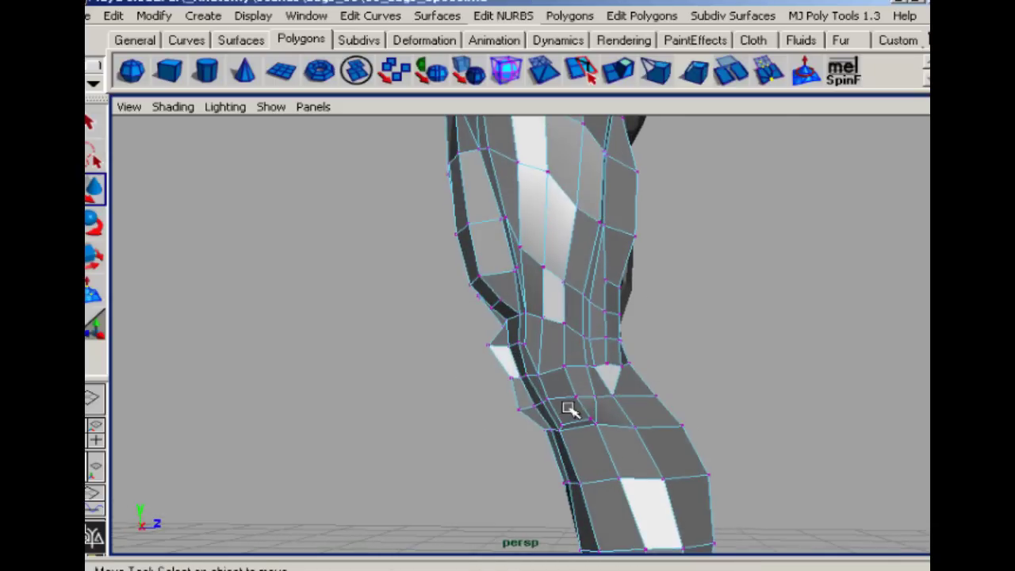
{"action": "right_click_drag", "start_coordinate": [568, 377], "coordinate": [573, 409]}
{"action": "left_click", "coordinate": [568, 409]}
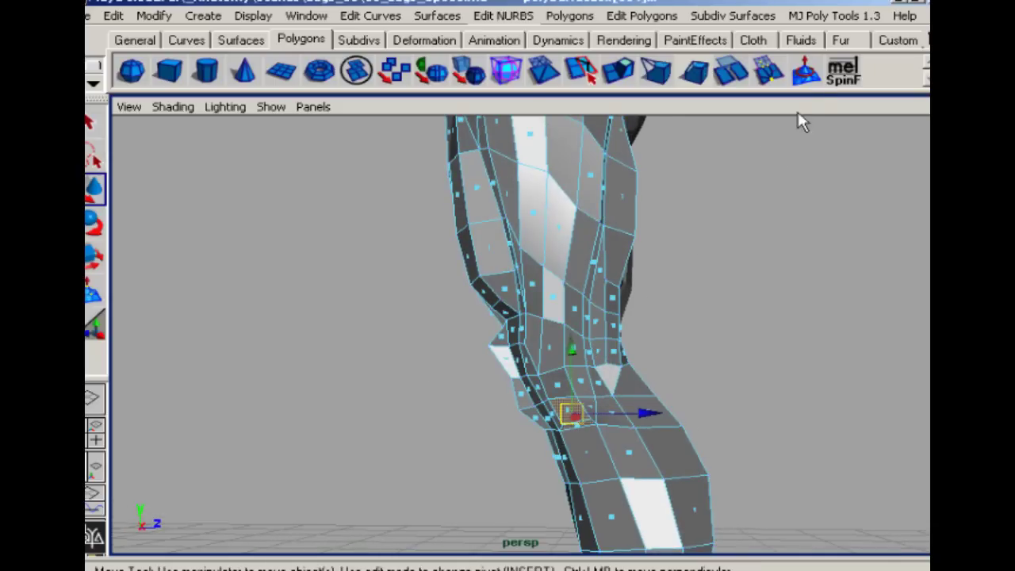
{"action": "left_click", "coordinate": [836, 71]}
{"action": "middle_click_drag", "start_coordinate": [647, 484], "coordinate": [622, 368], "text": "alt"}
{"action": "right_click_drag", "start_coordinate": [622, 368], "coordinate": [674, 341], "text": "alt"}
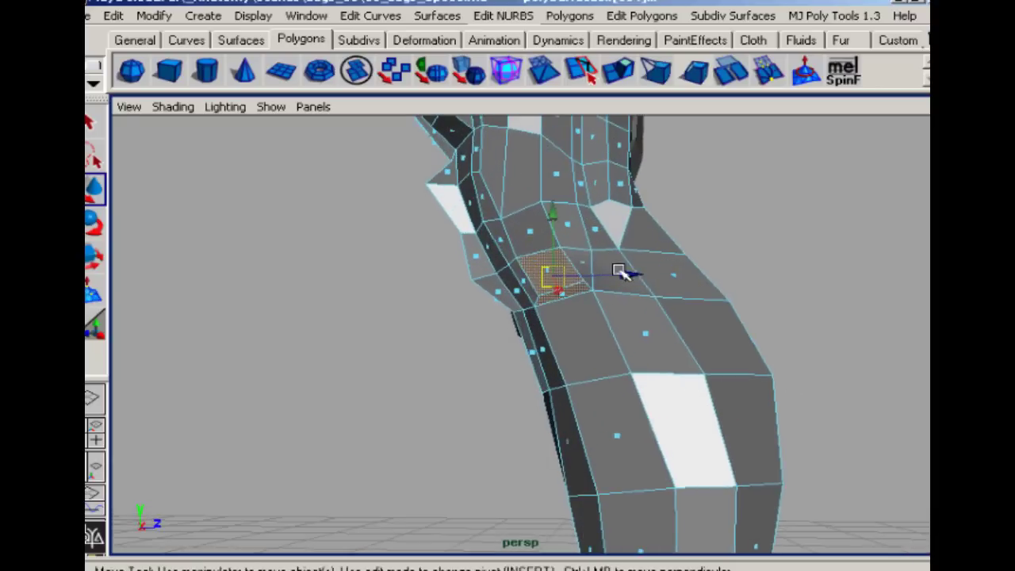
{"action": "middle_click_drag", "start_coordinate": [619, 272], "coordinate": [618, 337], "text": "alt"}
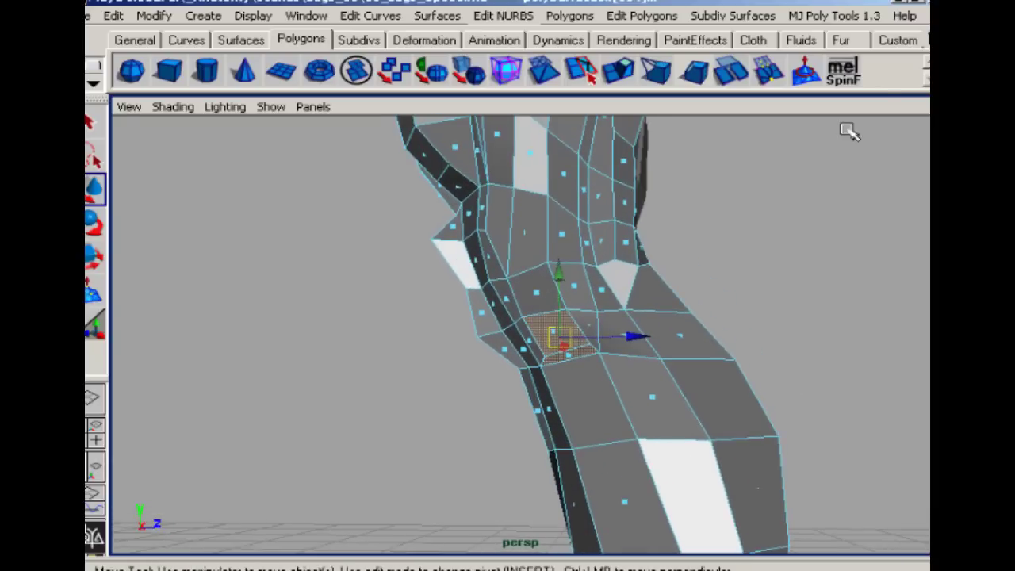
{"action": "left_click", "coordinate": [845, 78]}
Delete the diagonal edge crossing the spun area on the outer knee.
{"action": "right_click_drag", "start_coordinate": [583, 317], "coordinate": [582, 287]}
{"action": "left_click", "coordinate": [573, 322]}
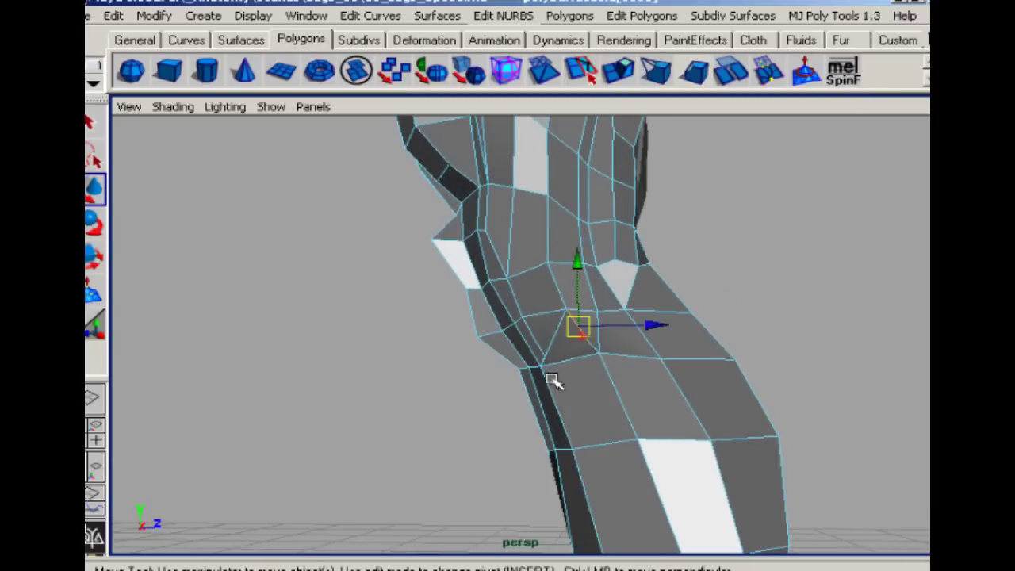
{"action": "left_click_drag", "start_coordinate": [577, 361], "coordinate": [568, 323], "text": "alt"}
{"action": "key", "text": "Delete"}
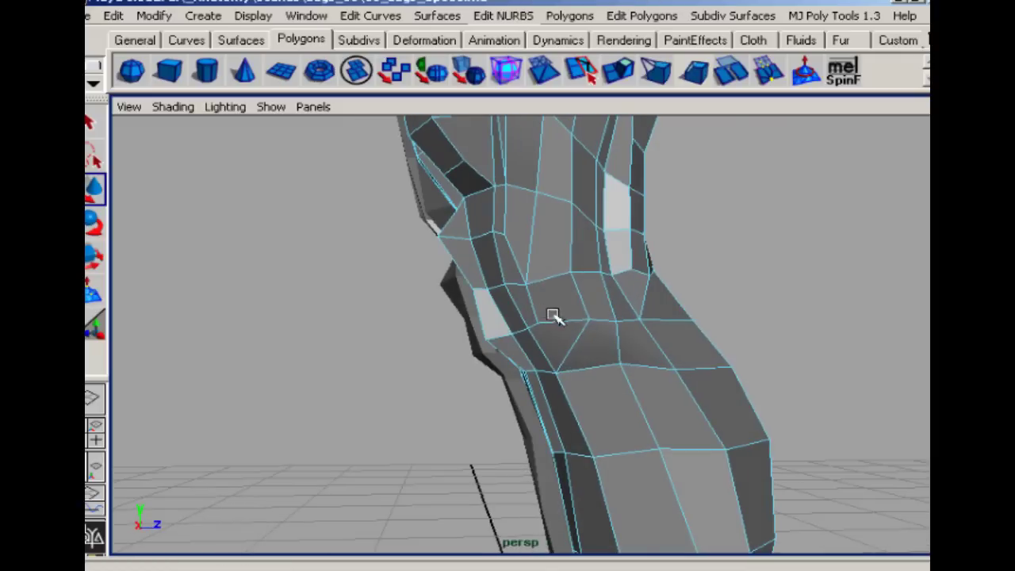
{"action": "left_click", "coordinate": [536, 328]}
{"action": "left_click_drag", "start_coordinate": [479, 339], "coordinate": [450, 334], "text": "alt"}
{"action": "left_click", "coordinate": [424, 389]}
Spin the adjoining faces on the inner part of the buttock beside the body's centre line.
{"action": "right_click_drag", "start_coordinate": [450, 334], "coordinate": [656, 361], "text": "alt"}
{"action": "right_click_drag", "start_coordinate": [539, 302], "coordinate": [544, 333]}
{"action": "left_click", "coordinate": [540, 294]}
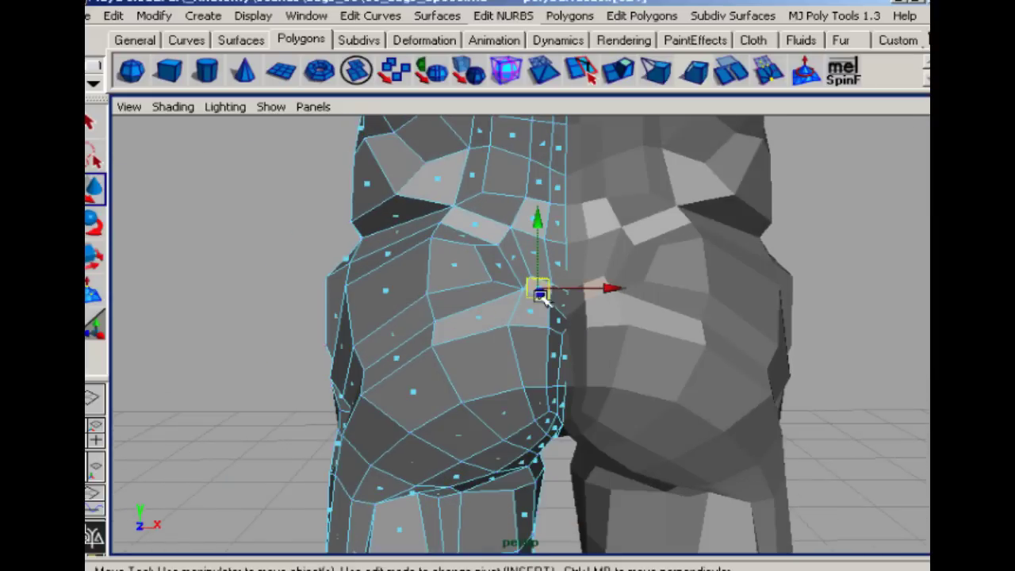
{"action": "left_click_drag", "start_coordinate": [604, 335], "coordinate": [746, 148], "text": "alt"}
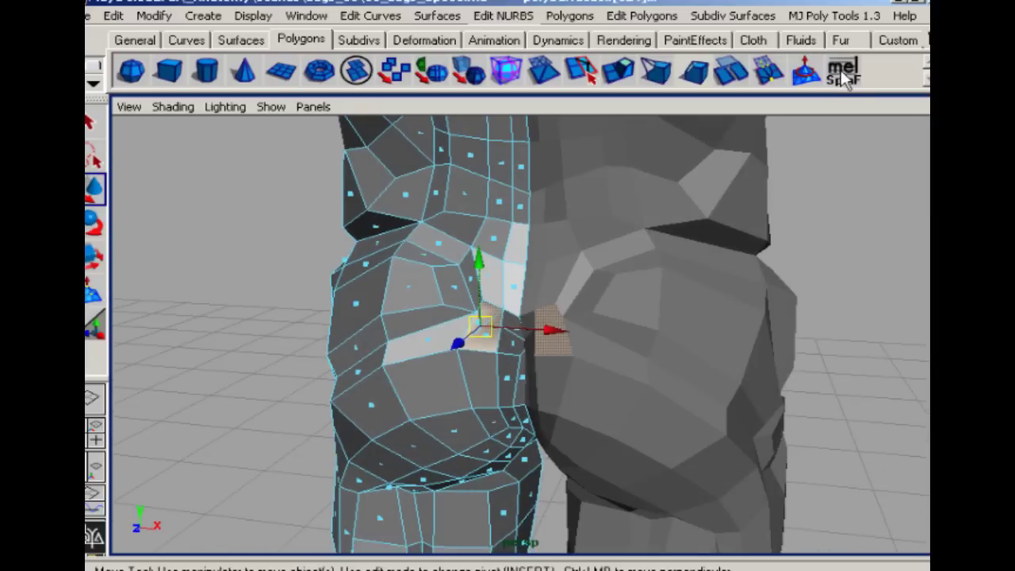
{"action": "left_click", "coordinate": [842, 75]}
Reposition the vertices along the middle of the buttock to even out the edge loop from the cleft to the outer hip.
{"action": "left_click_drag", "start_coordinate": [520, 287], "coordinate": [584, 272], "text": "alt"}
{"action": "right_click_drag", "start_coordinate": [566, 283], "coordinate": [555, 285]}
{"action": "left_click", "coordinate": [560, 279]}
{"action": "left_click", "coordinate": [545, 330]}
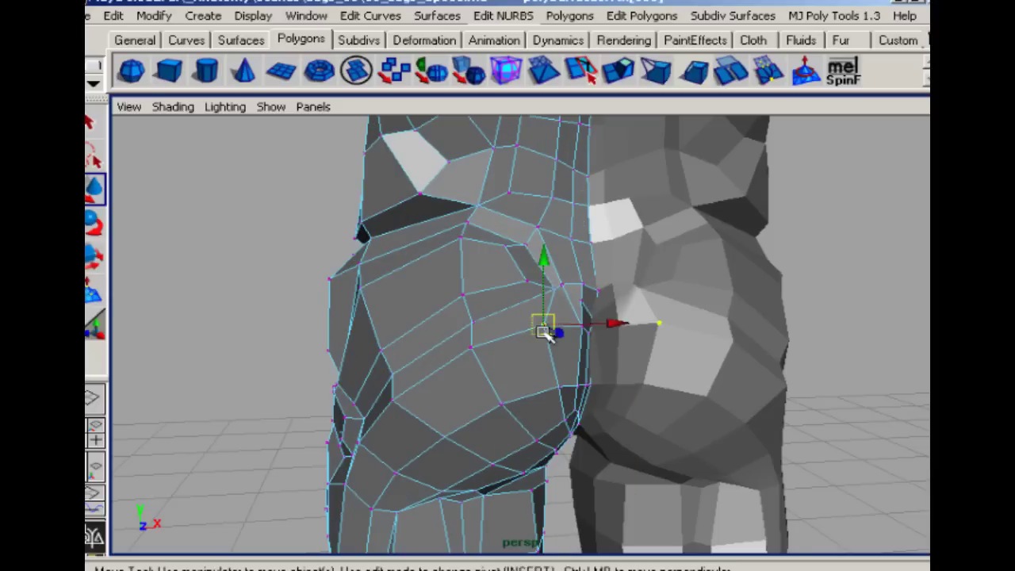
{"action": "left_click", "coordinate": [474, 353]}
{"action": "left_click_drag", "start_coordinate": [475, 327], "coordinate": [465, 345]}
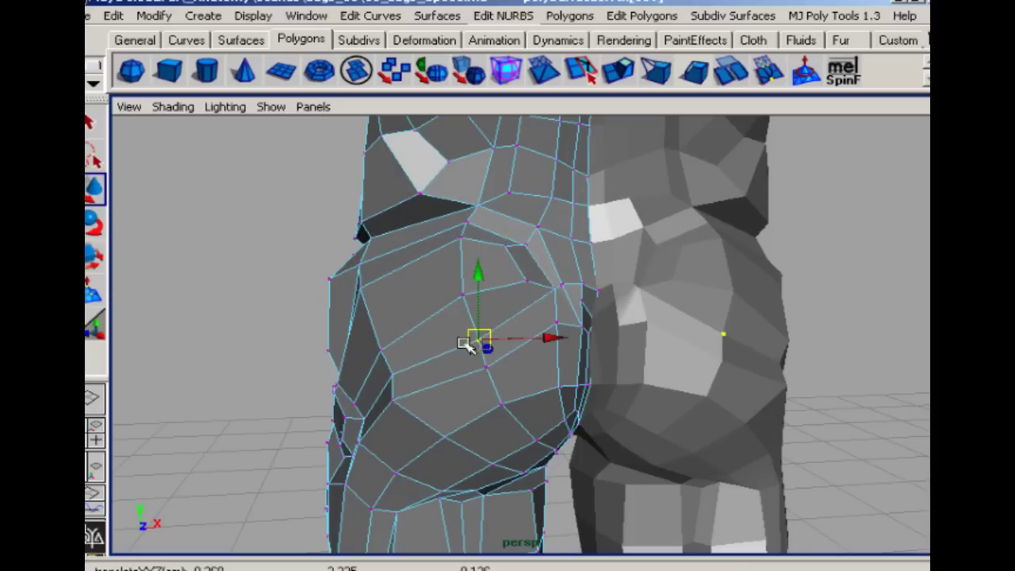
{"action": "left_click", "coordinate": [394, 406]}
{"action": "left_click_drag", "start_coordinate": [394, 406], "coordinate": [397, 416]}
{"action": "left_click", "coordinate": [388, 378]}
{"action": "left_click_drag", "start_coordinate": [389, 377], "coordinate": [390, 387]}
Leave component editing and inspect the hip, buttock and leg topology from the side and back.
{"action": "left_click_drag", "start_coordinate": [261, 401], "coordinate": [589, 330], "text": "alt"}
{"action": "right_click_drag", "start_coordinate": [586, 333], "coordinate": [380, 367], "text": "alt"}
{"action": "left_click_drag", "start_coordinate": [468, 371], "coordinate": [301, 380], "text": "alt"}
{"action": "middle_click_drag", "start_coordinate": [621, 397], "coordinate": [626, 317], "text": "alt"}
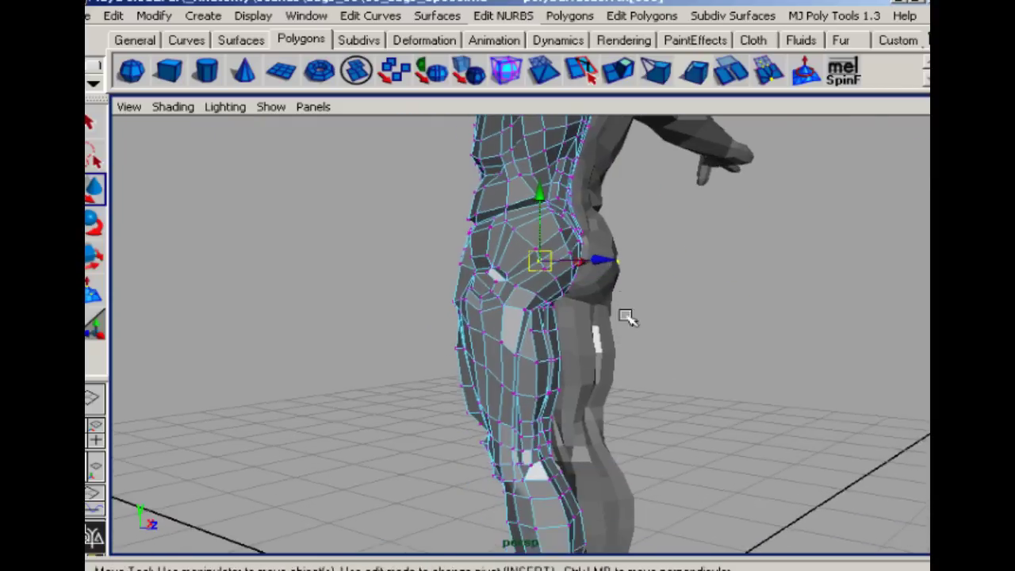
{"action": "left_click_drag", "start_coordinate": [626, 317], "coordinate": [437, 324], "text": "alt"}
{"action": "left_click", "coordinate": [421, 297]}
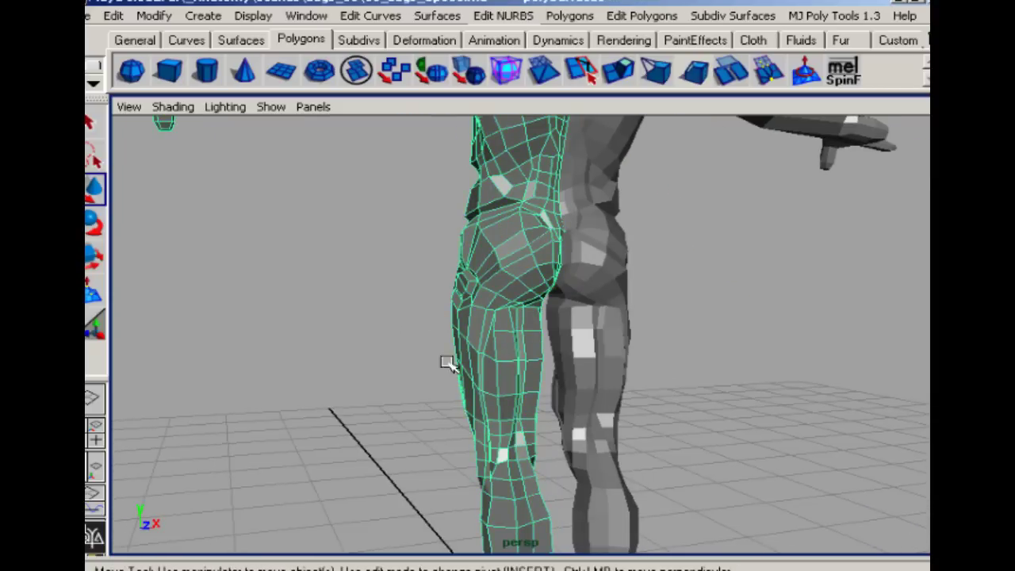